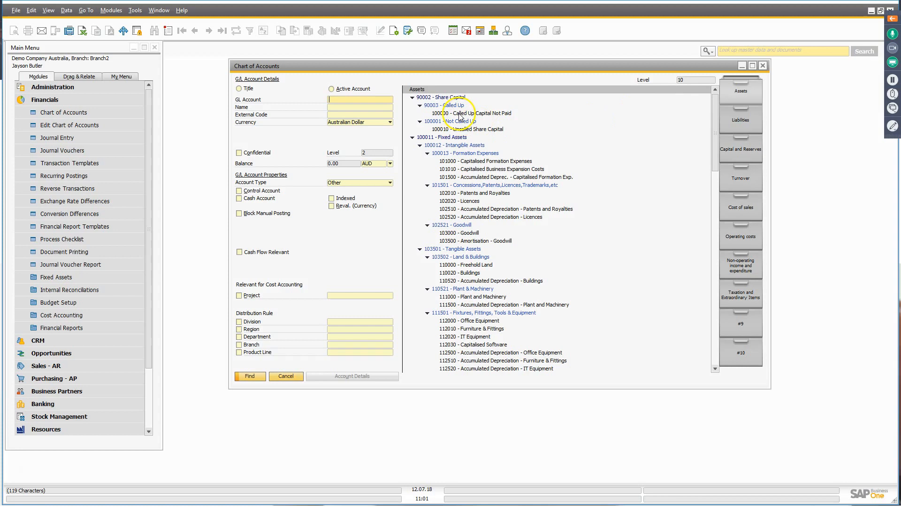
- Try to set the chart of accounts display to level 2 with account 100000 - Called Up Capital Not Paid selected
{"action": "left_click", "coordinate": [473, 113]}
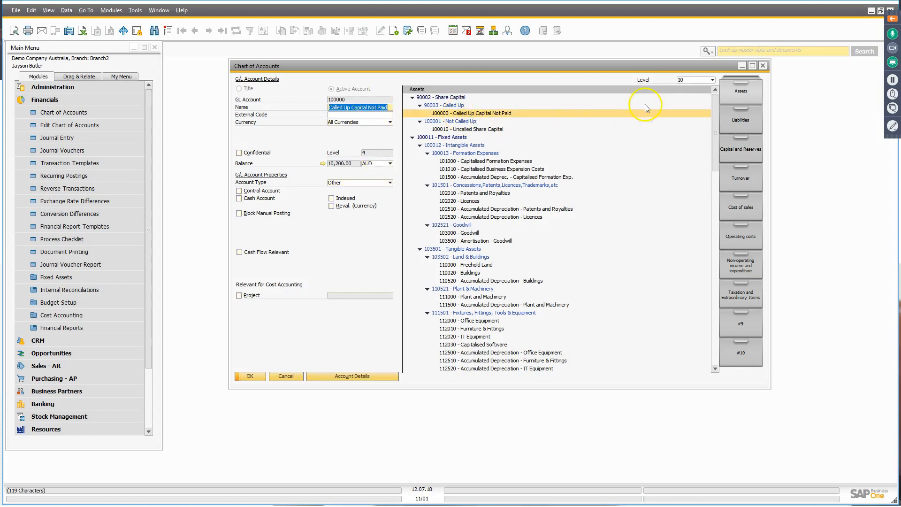
{"action": "left_click", "coordinate": [691, 80]}
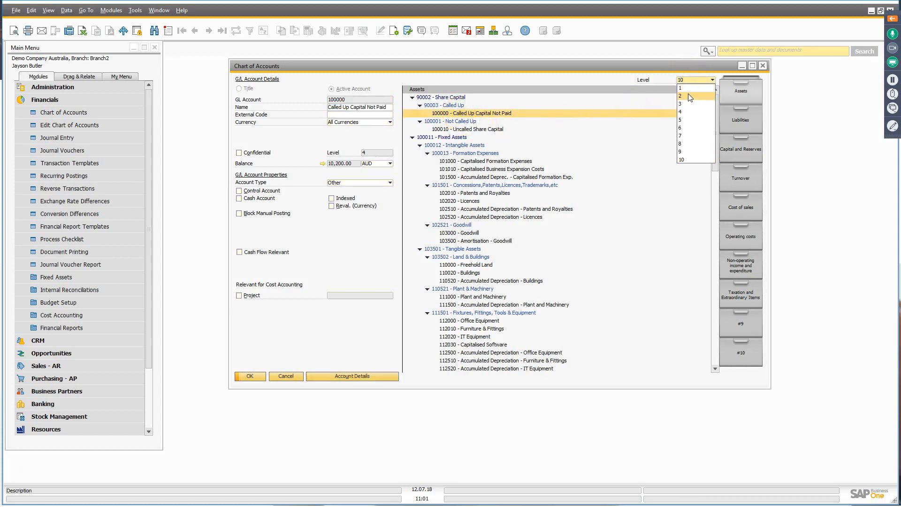
{"action": "left_click", "coordinate": [692, 99]}
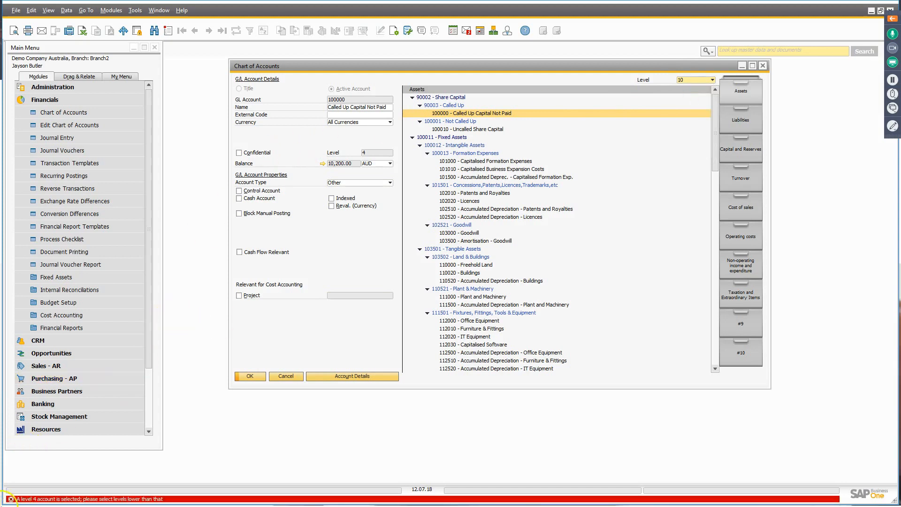
- Select the 90002 - Share Capital title account and set the chart of accounts display to level 2
{"action": "left_click", "coordinate": [436, 97]}
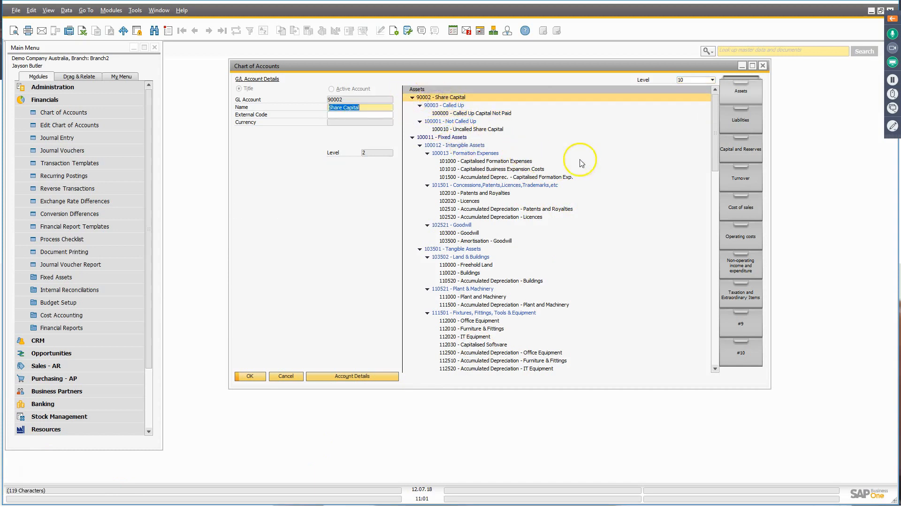
{"action": "left_click", "coordinate": [688, 80]}
{"action": "left_click", "coordinate": [682, 96]}
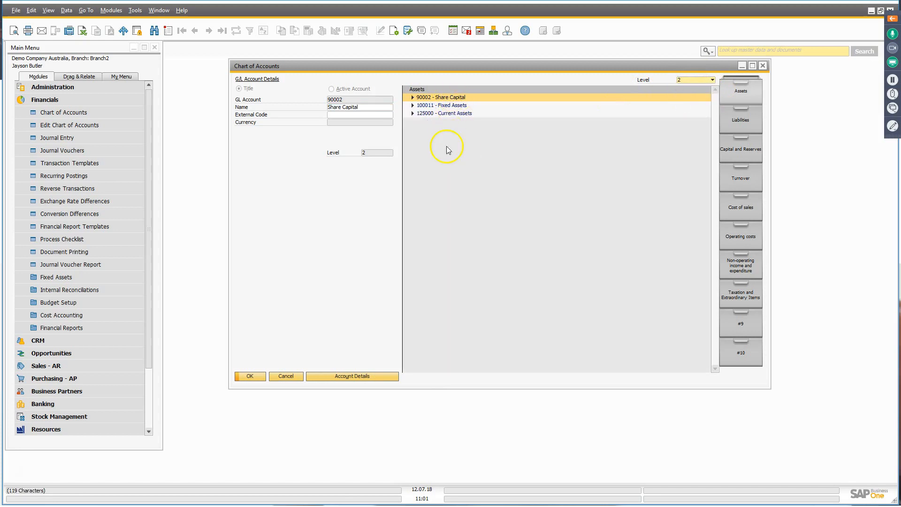
- Expand the chart of accounts display through levels 3 and 4 to level 5
{"action": "left_click", "coordinate": [697, 81]}
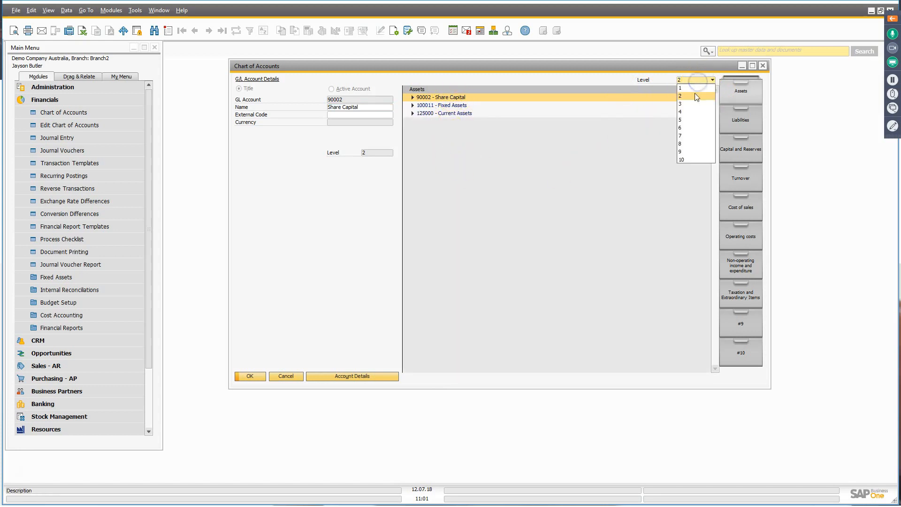
{"action": "left_click", "coordinate": [693, 104]}
{"action": "left_click", "coordinate": [702, 81]}
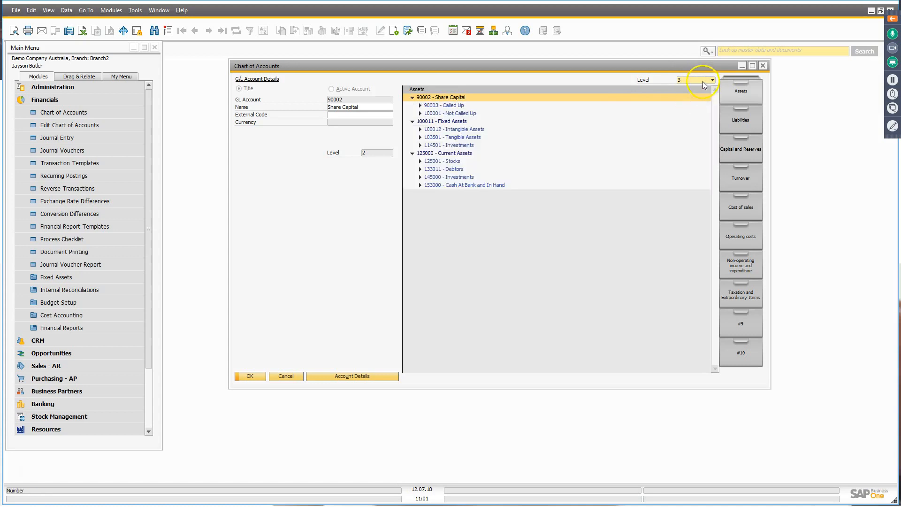
{"action": "left_click", "coordinate": [697, 111]}
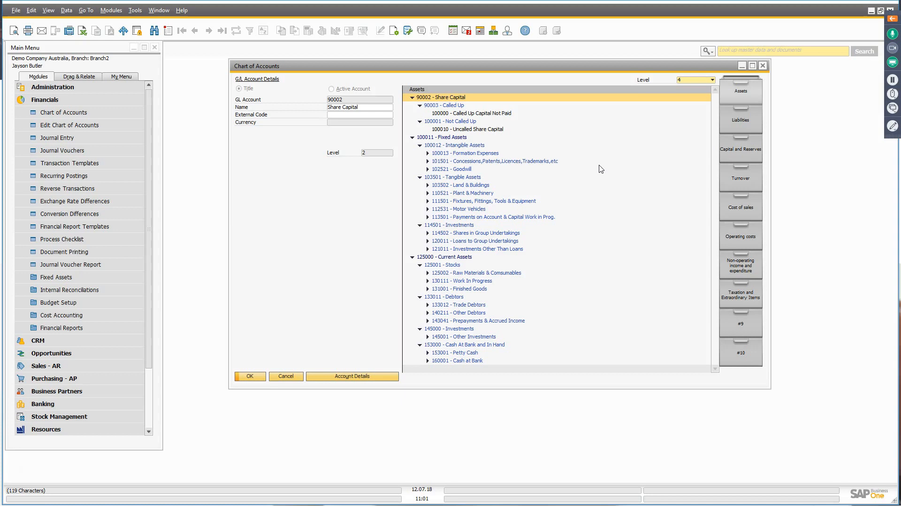
{"action": "left_click", "coordinate": [696, 80]}
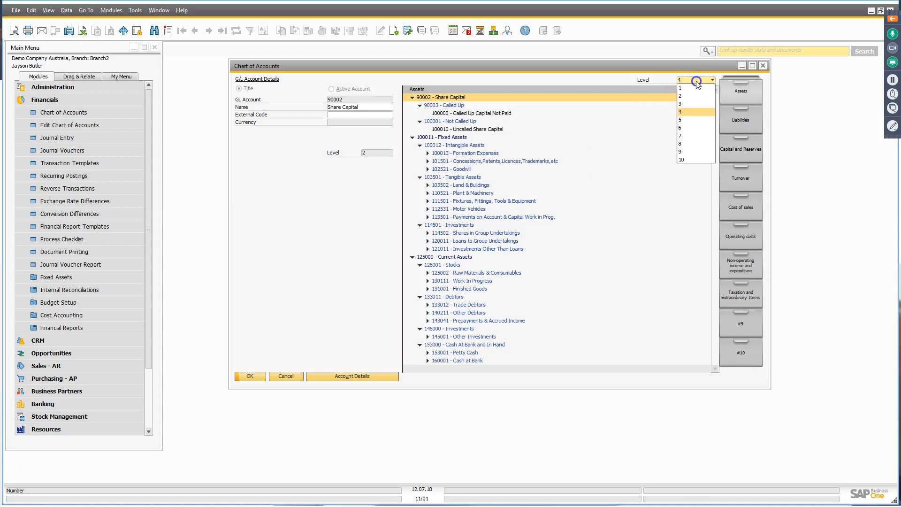
{"action": "left_click", "coordinate": [697, 120]}
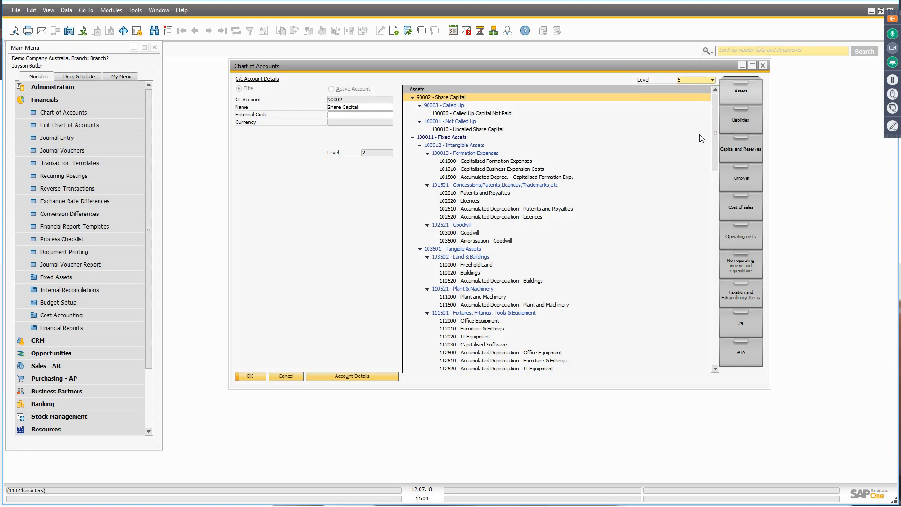
- Check the account levels of 101000 - Capitalised Formation Expenses and 100010 - Uncalled Share Capital
{"action": "left_click", "coordinate": [463, 161]}
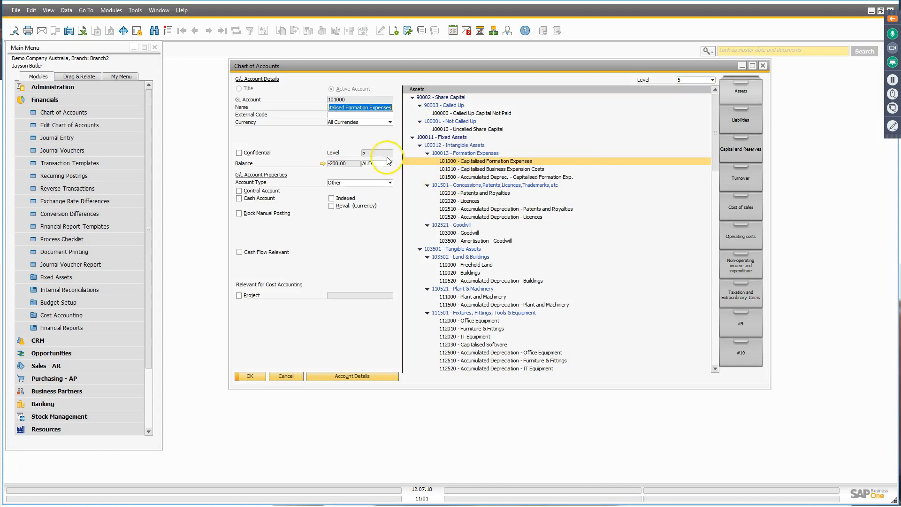
{"action": "left_click", "coordinate": [457, 129]}
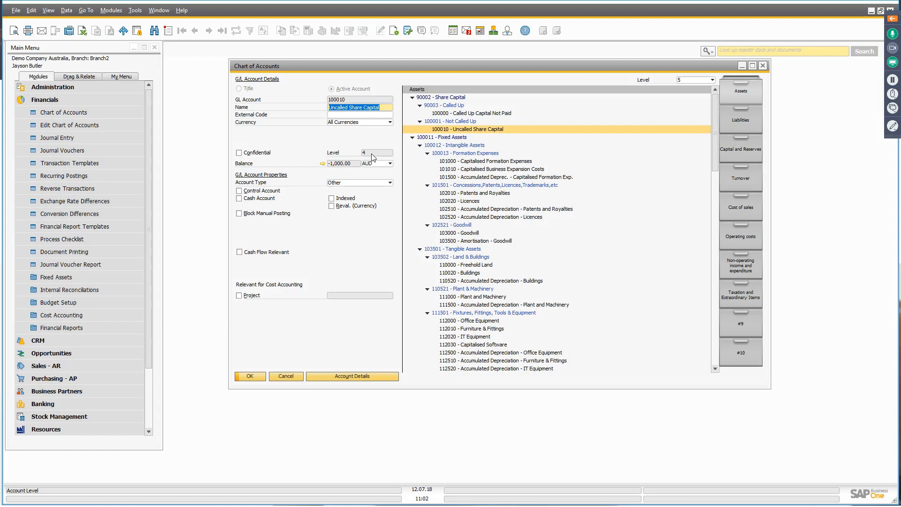
- Add a title account with code 100002 and name "Not Called UP" under 100001 - Not Called Up
{"action": "left_click", "coordinate": [458, 122]}
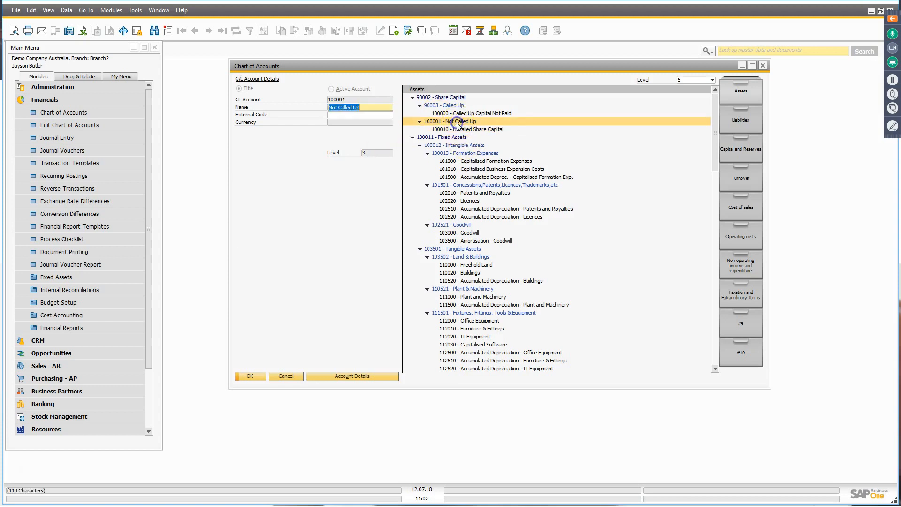
{"action": "left_click", "coordinate": [168, 30]}
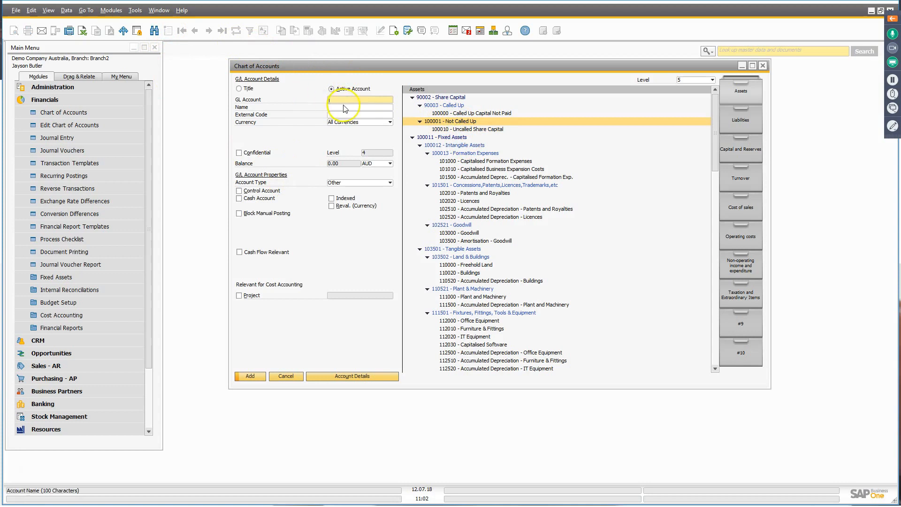
{"action": "left_click", "coordinate": [239, 89]}
{"action": "left_click", "coordinate": [337, 100]}
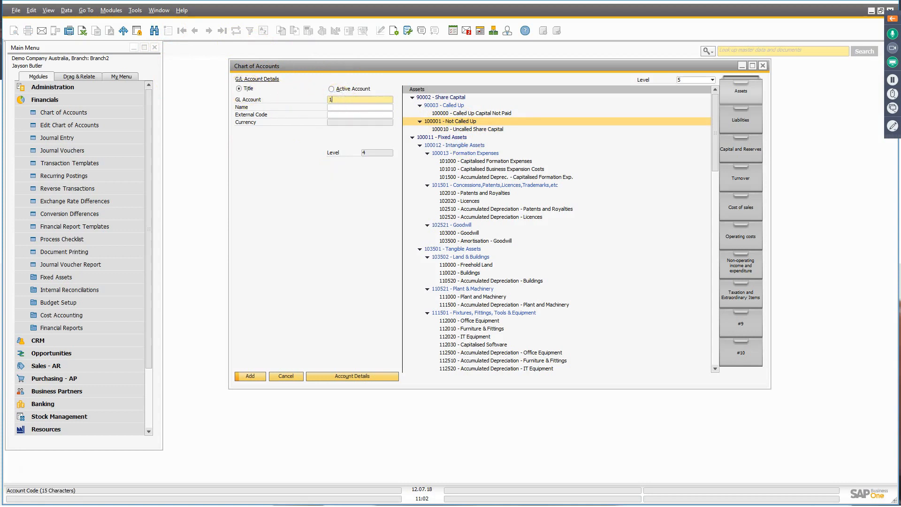
{"action": "key", "text": "Tab"}
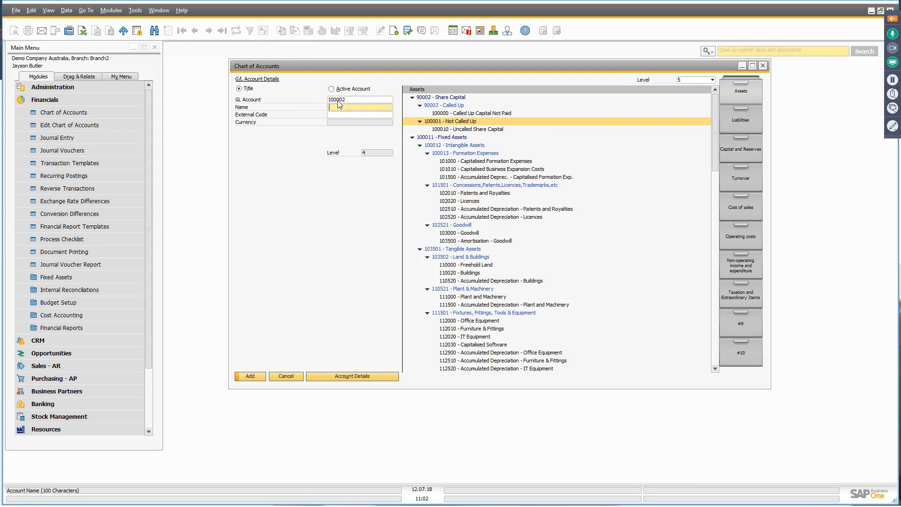
{"action": "type", "text": "Not Called UP"}
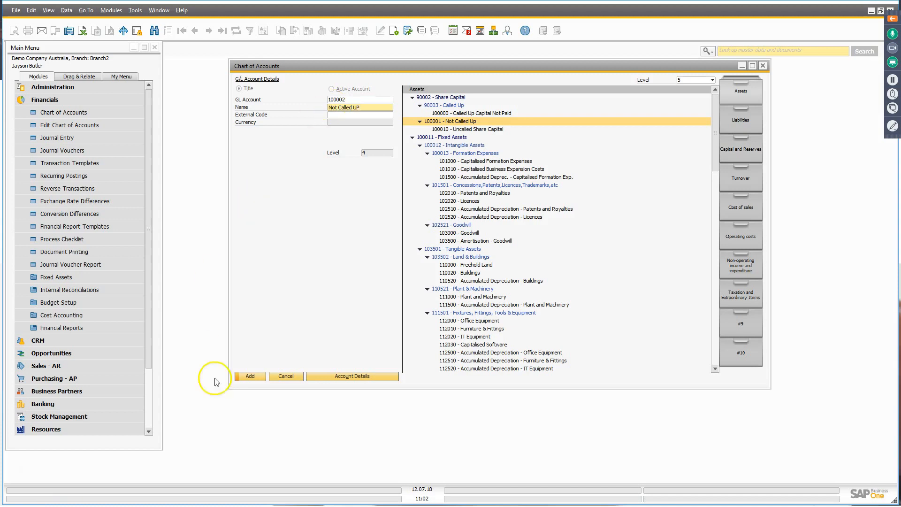
{"action": "left_click", "coordinate": [250, 376]}
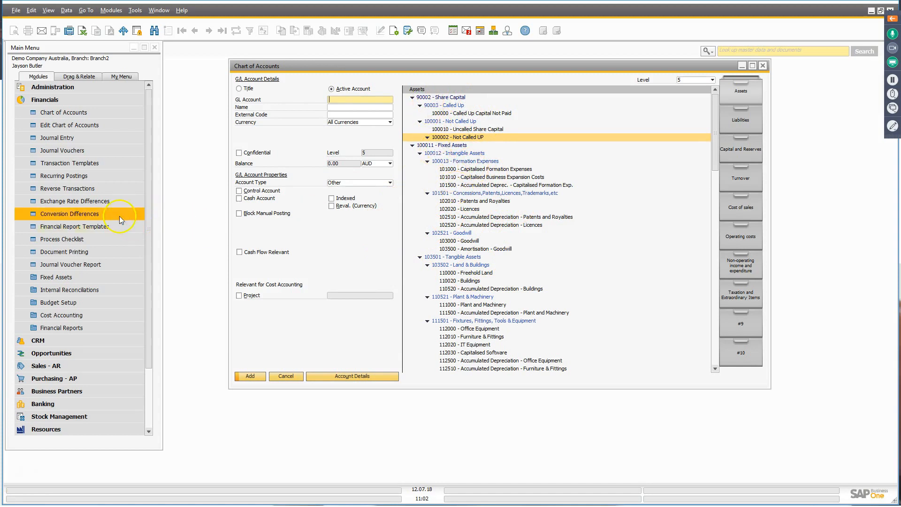
- Open Edit Chart of Accounts with only the Assets drawer selected
{"action": "left_click", "coordinate": [89, 127]}
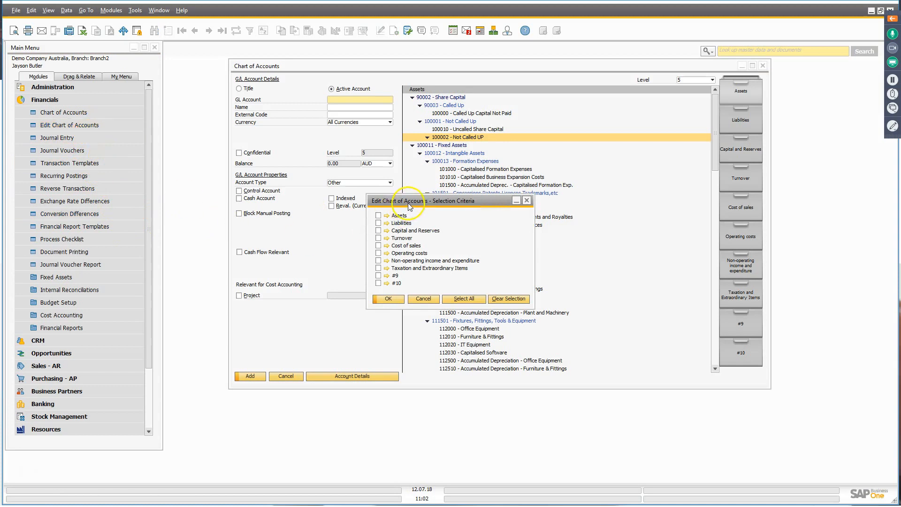
{"action": "left_click_drag", "start_coordinate": [409, 203], "coordinate": [337, 150]}
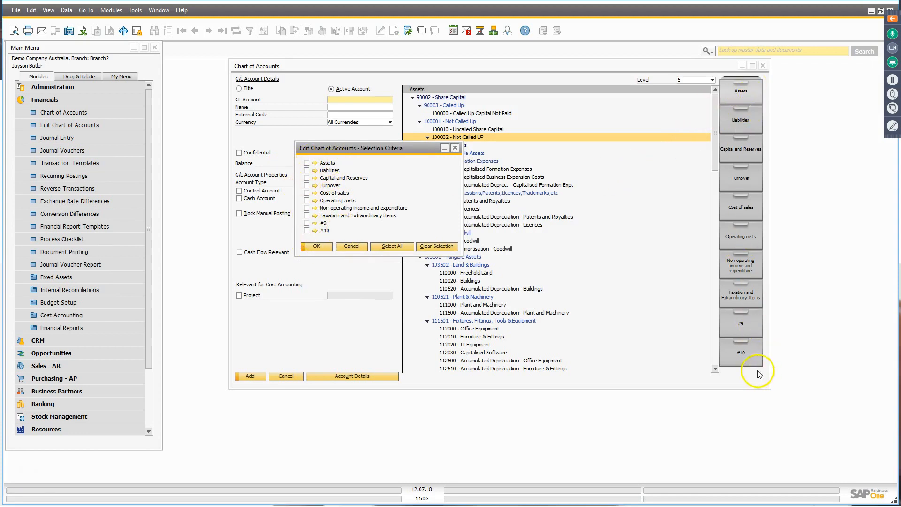
{"action": "left_click", "coordinate": [306, 163]}
{"action": "left_click", "coordinate": [317, 246]}
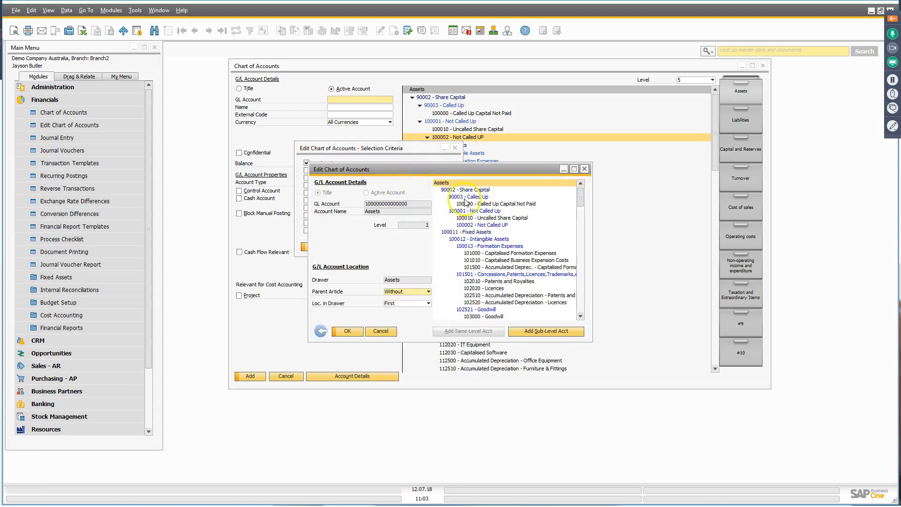
- Set account 100010 - Uncalled Share Capital to level 5 under parent article 100002 and update the chart
{"action": "left_click", "coordinate": [483, 218]}
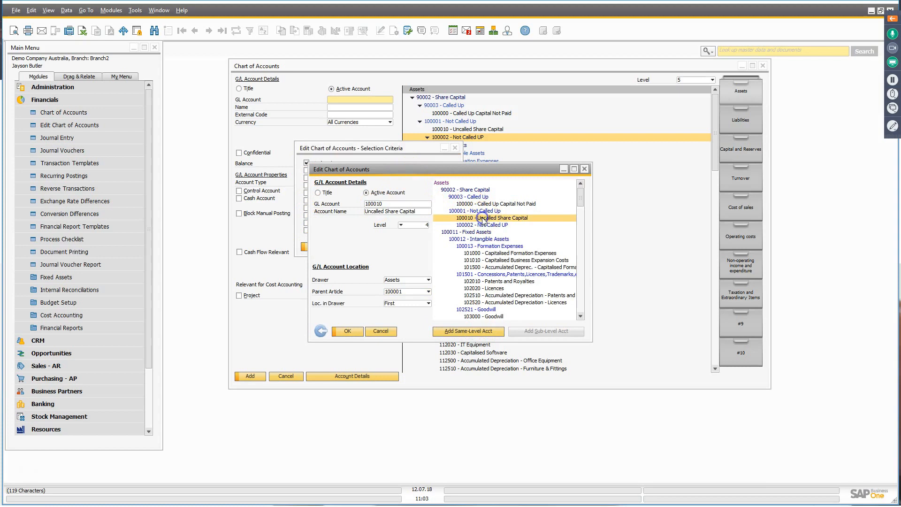
{"action": "left_click", "coordinate": [411, 227]}
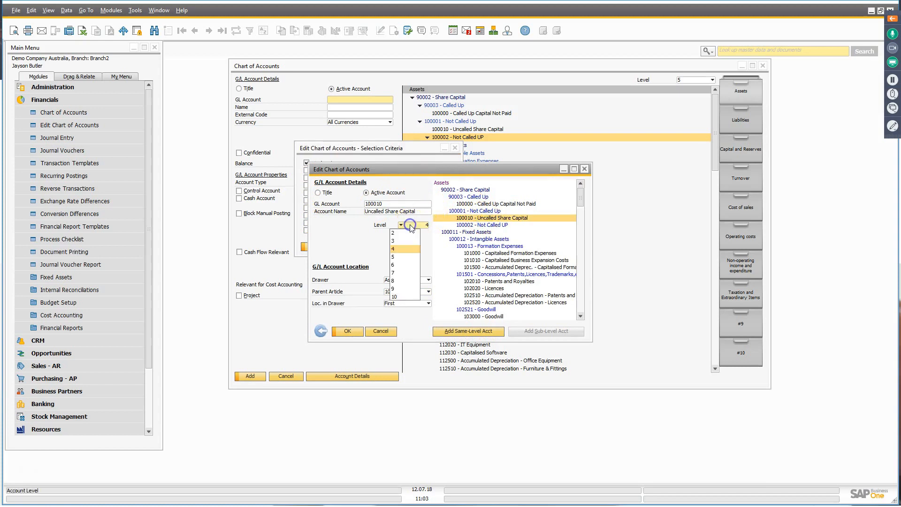
{"action": "left_click", "coordinate": [398, 257]}
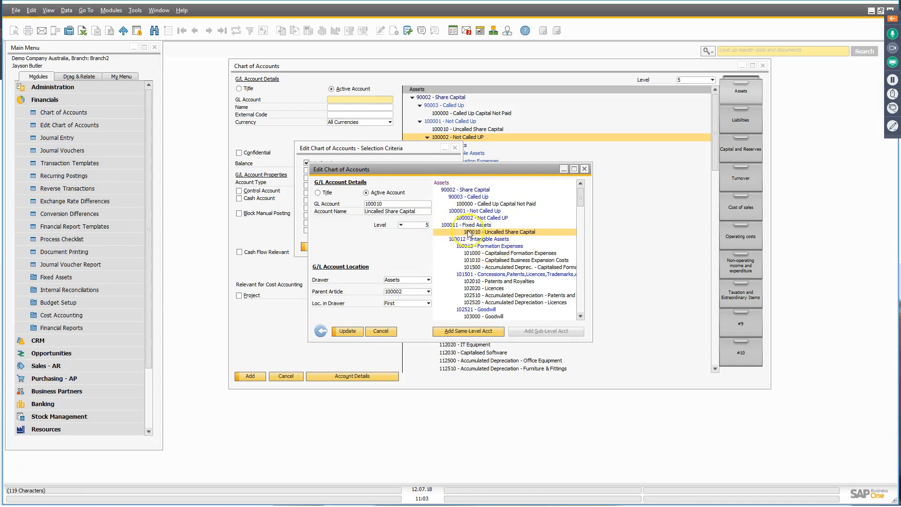
{"action": "left_click", "coordinate": [413, 291]}
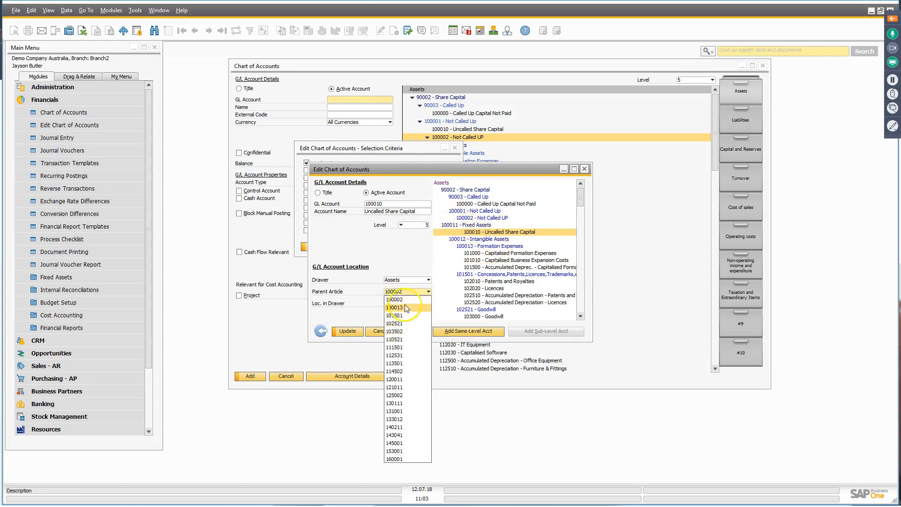
{"action": "left_click", "coordinate": [411, 291]}
{"action": "left_click", "coordinate": [346, 331]}
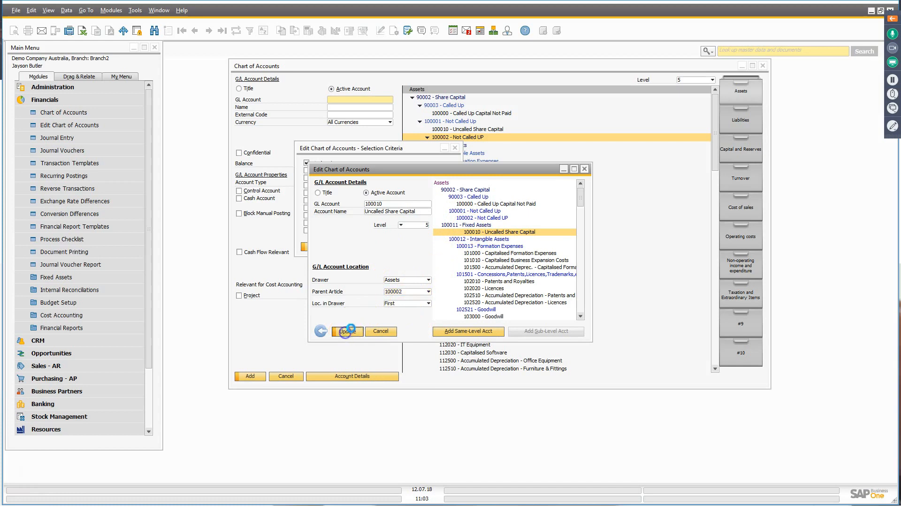
- Leave Edit Chart of Accounts with its selection criteria and close the Chart of Accounts window
{"action": "left_click", "coordinate": [320, 332]}
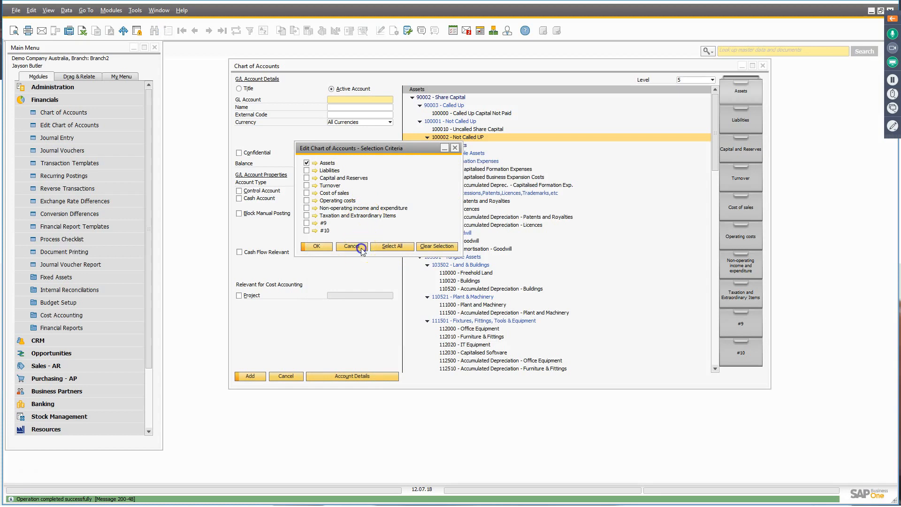
{"action": "left_click", "coordinate": [360, 248]}
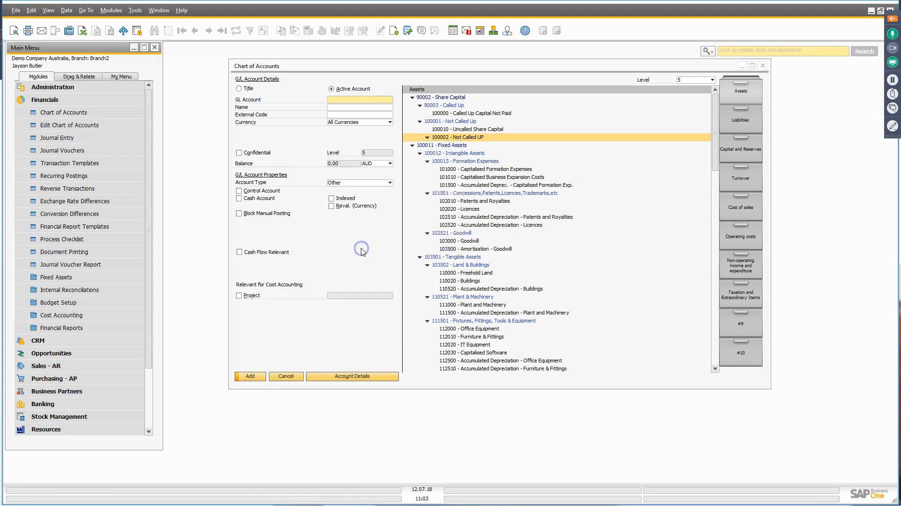
{"action": "left_click", "coordinate": [294, 378]}
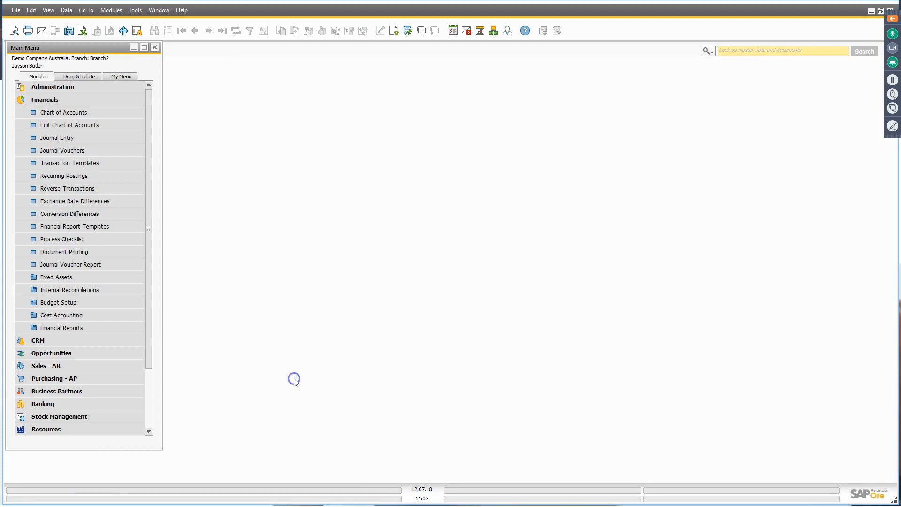
{"action": "key", "text": "alt+Tab"}
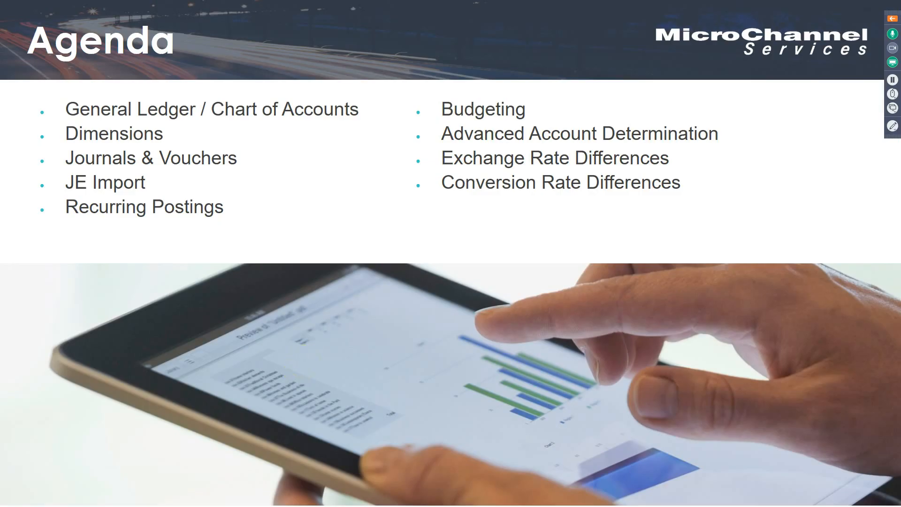
{"action": "key", "text": "alt+Tab"}
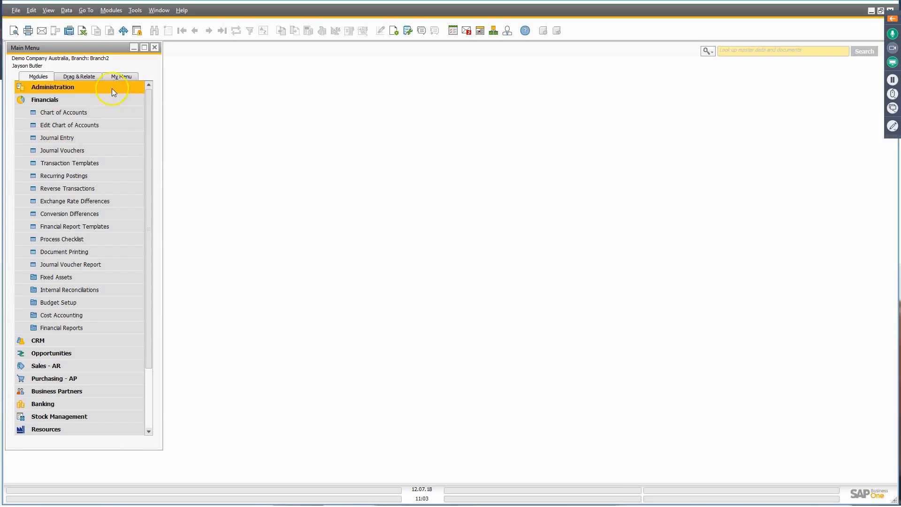
- Open the General Settings under System Initialisation and examine the Cost Accounting options
{"action": "left_click", "coordinate": [112, 88]}
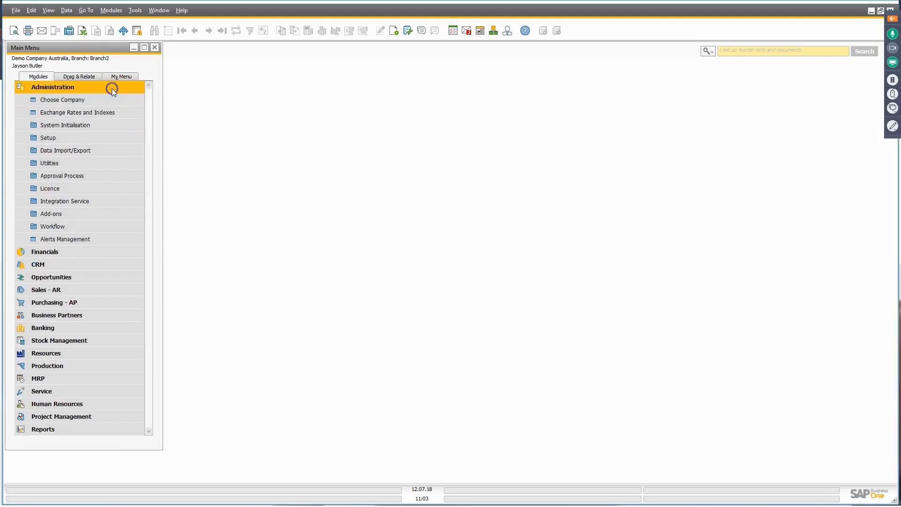
{"action": "left_click", "coordinate": [108, 125]}
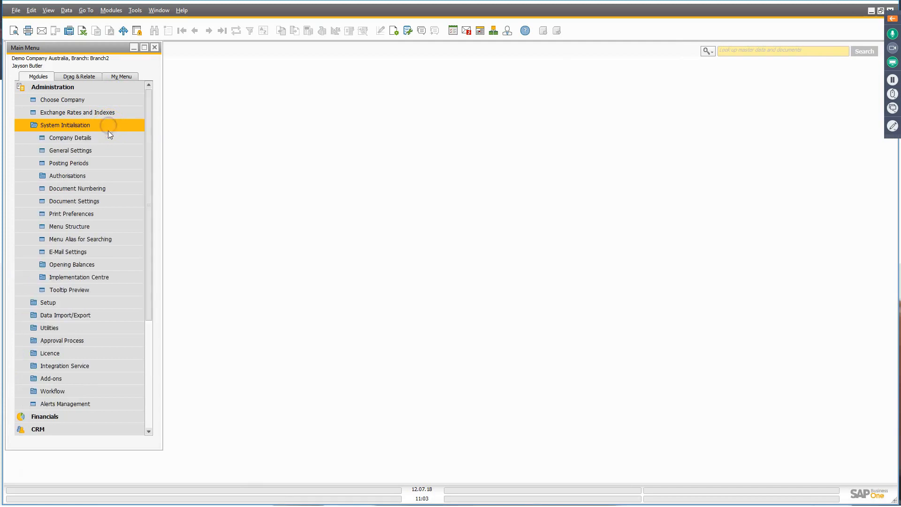
{"action": "left_click", "coordinate": [110, 151]}
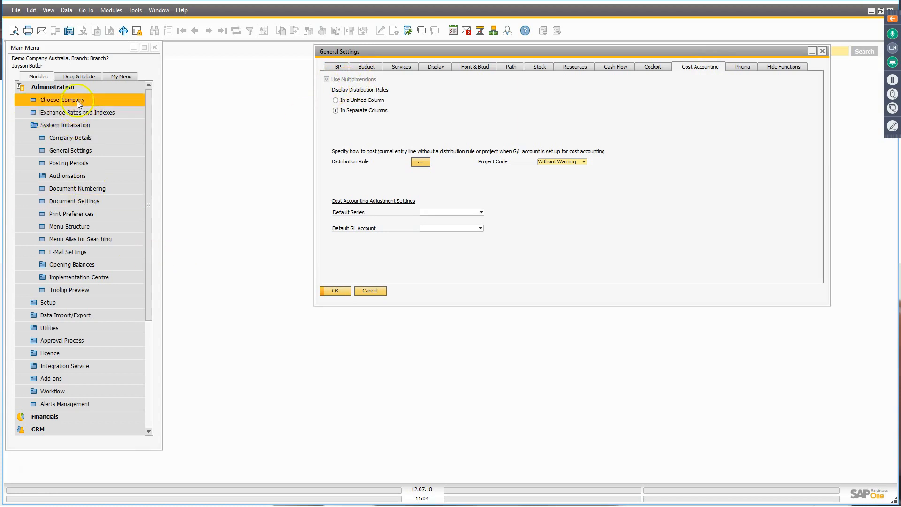
- Open Dimensions under Financials Cost Accounting, examine the defined dimensions and close the window
{"action": "left_click", "coordinate": [78, 88]}
{"action": "left_click", "coordinate": [59, 102]}
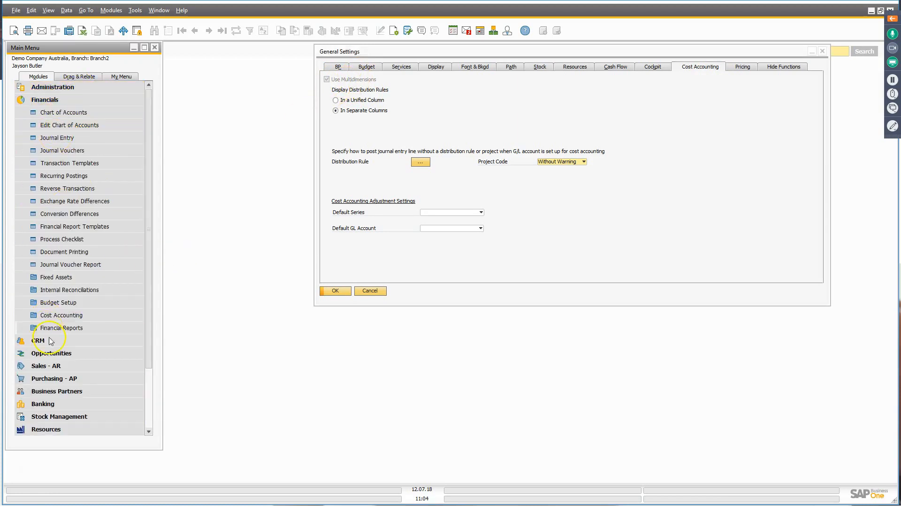
{"action": "left_click", "coordinate": [69, 314]}
{"action": "left_click", "coordinate": [79, 278]}
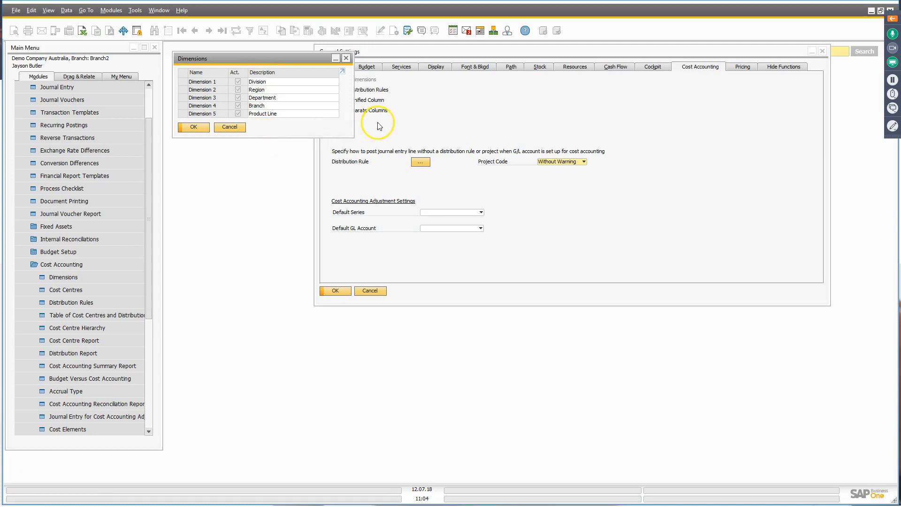
{"action": "left_click", "coordinate": [346, 59]}
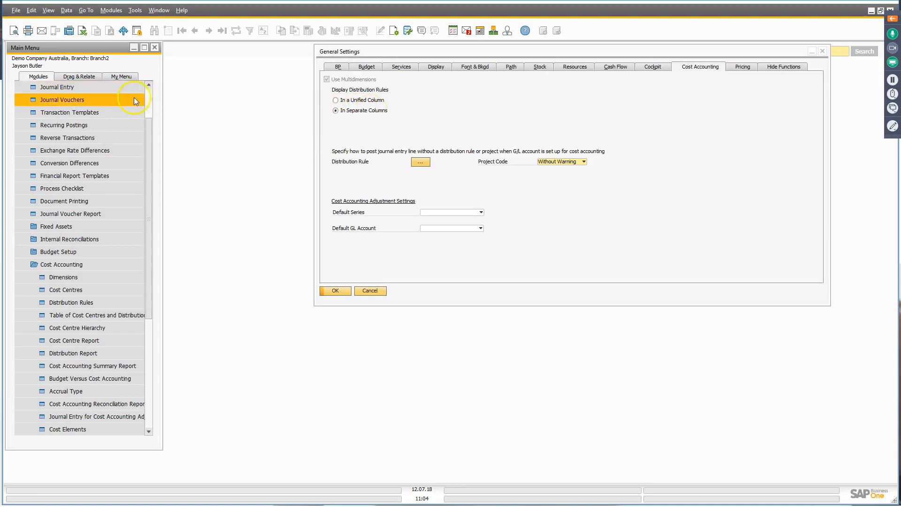
- Open a new Journal Entry, examine the separate dimension columns in the line grid and cancel the entry
{"action": "left_click", "coordinate": [119, 87]}
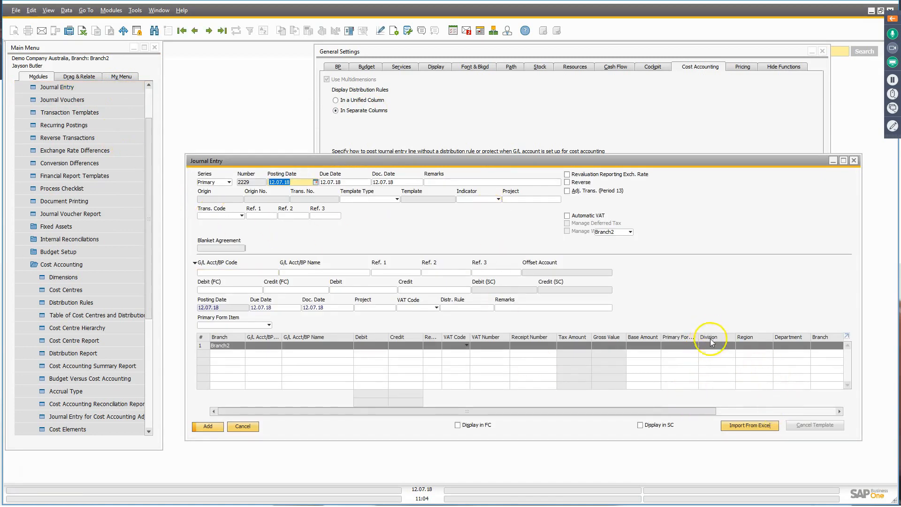
{"action": "left_click_drag", "start_coordinate": [691, 412], "coordinate": [757, 421]}
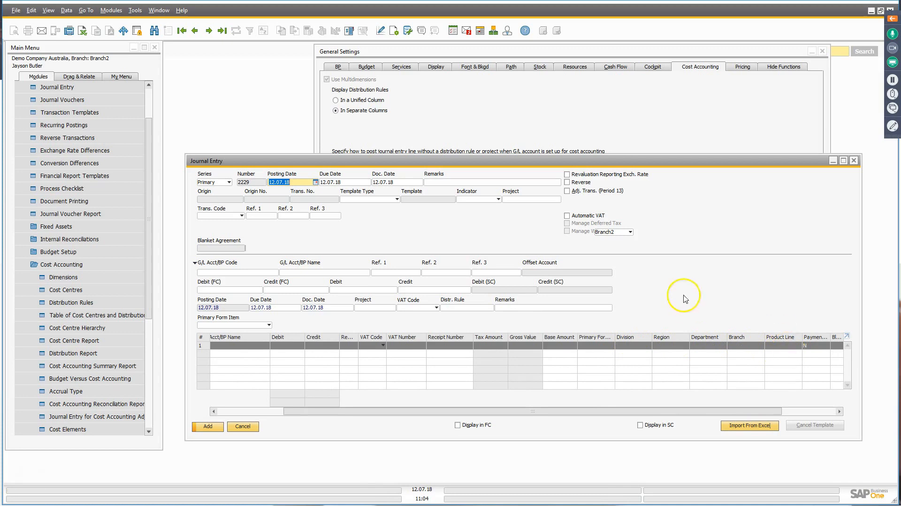
{"action": "left_click", "coordinate": [243, 427]}
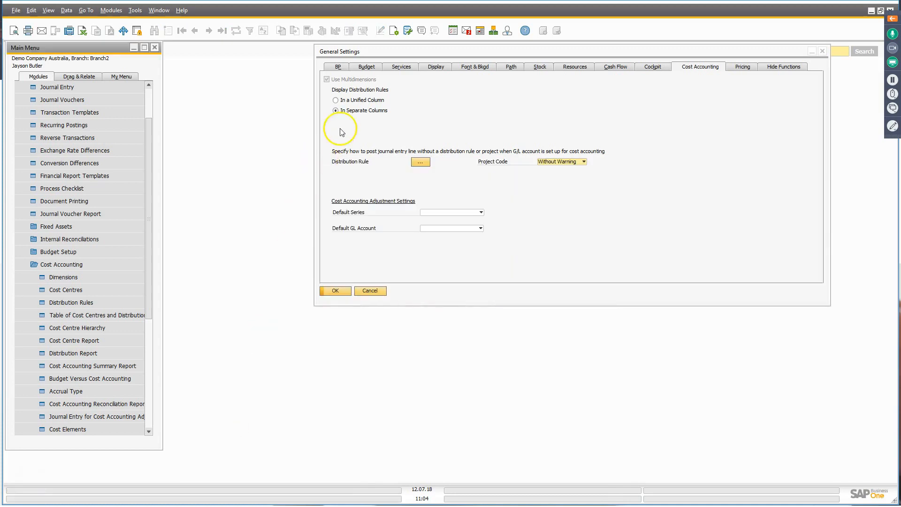
- Set Display Distribution Rules to In a Unified Column, update the General Settings and agree to close all open windows
{"action": "left_click", "coordinate": [349, 101]}
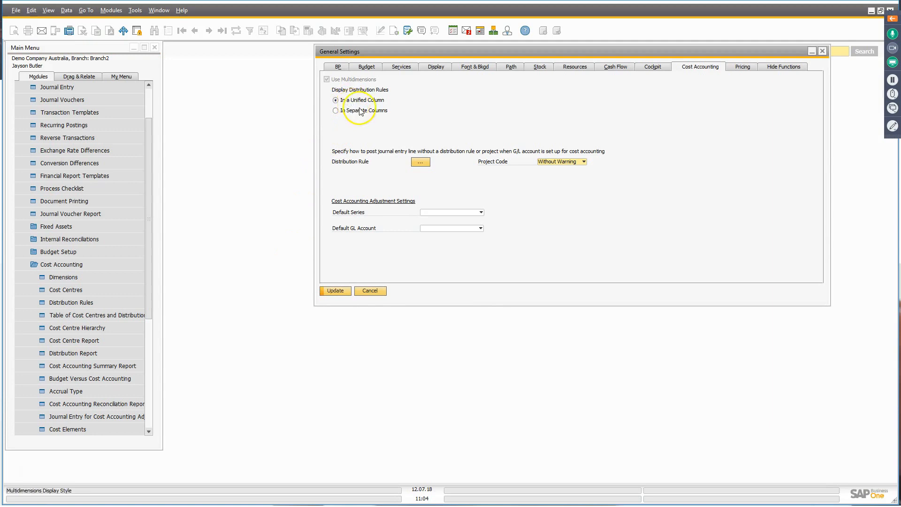
{"action": "left_click", "coordinate": [339, 291]}
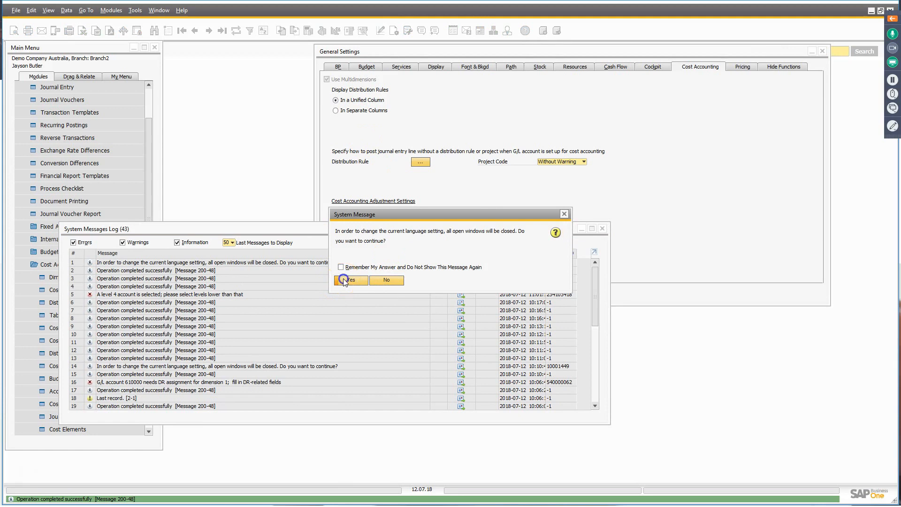
{"action": "left_click", "coordinate": [349, 280]}
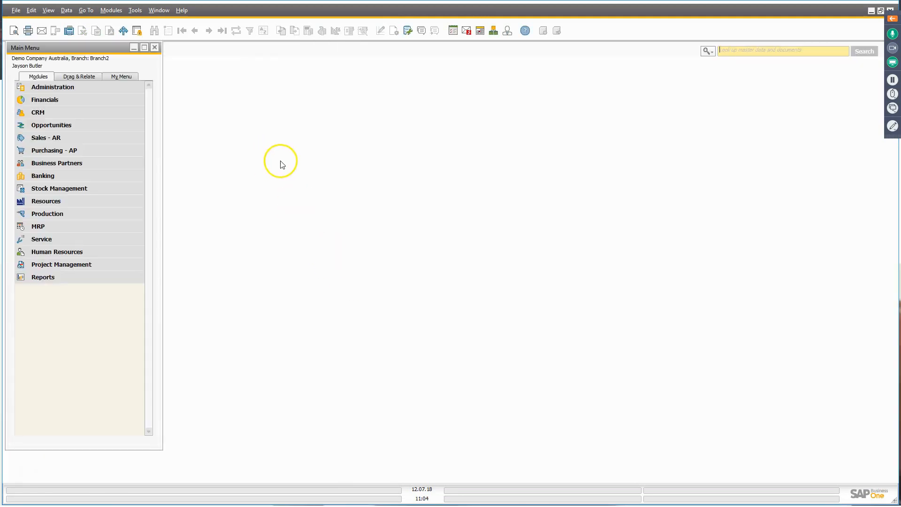
- Open a new Journal Entry from Financials and enter G/L account 610000 on the first line
{"action": "left_click", "coordinate": [108, 99]}
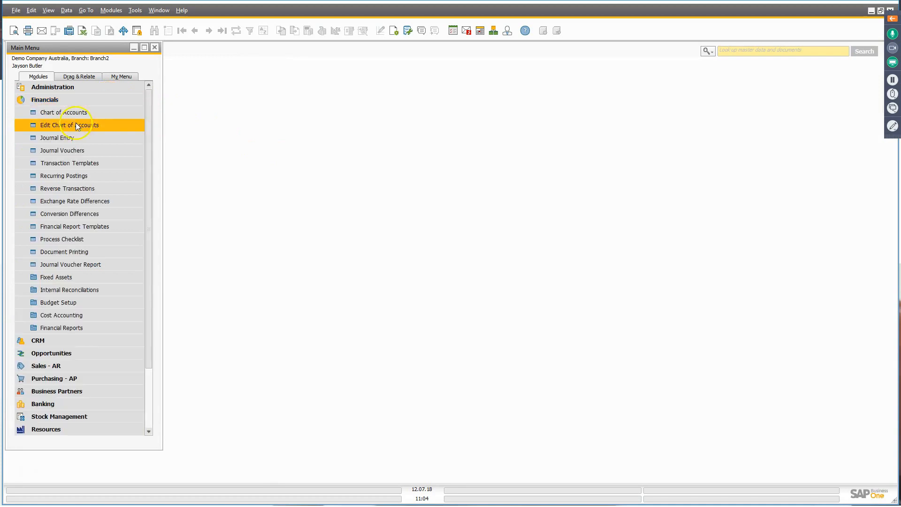
{"action": "left_click", "coordinate": [78, 136]}
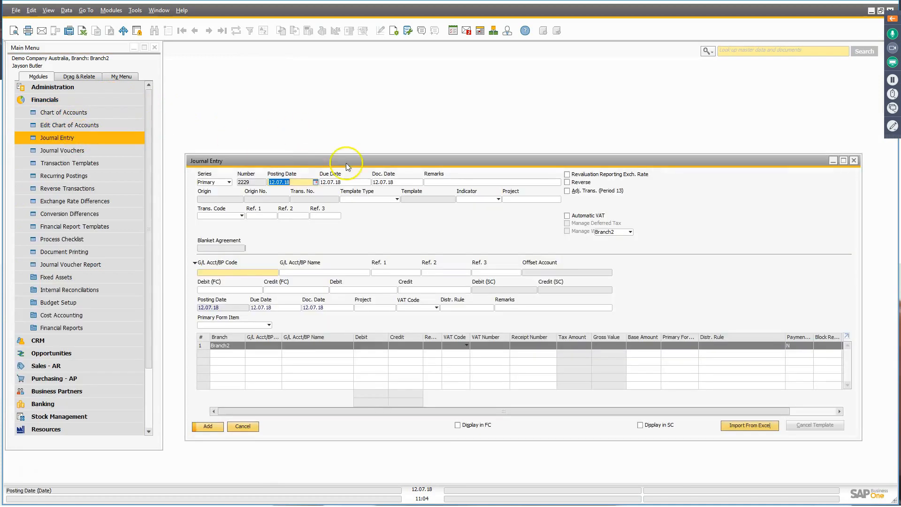
{"action": "left_click_drag", "start_coordinate": [366, 166], "coordinate": [331, 82]}
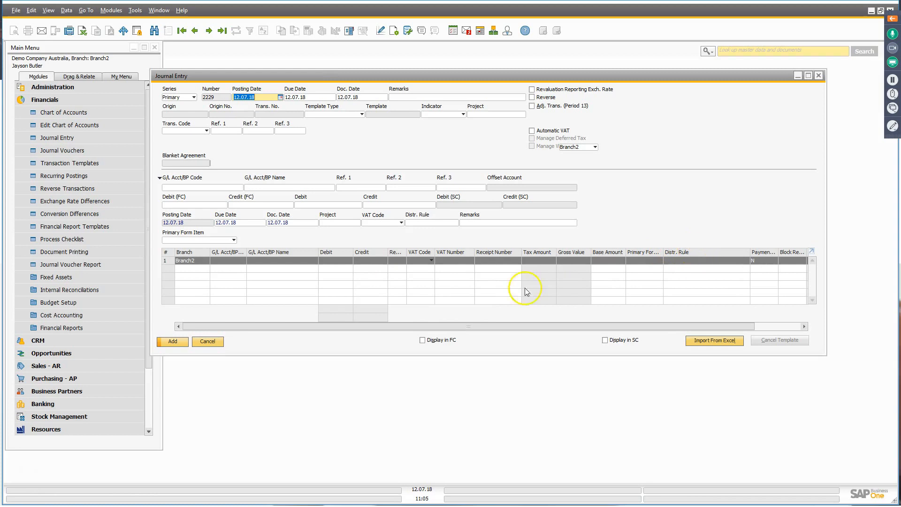
{"action": "left_click", "coordinate": [233, 262]}
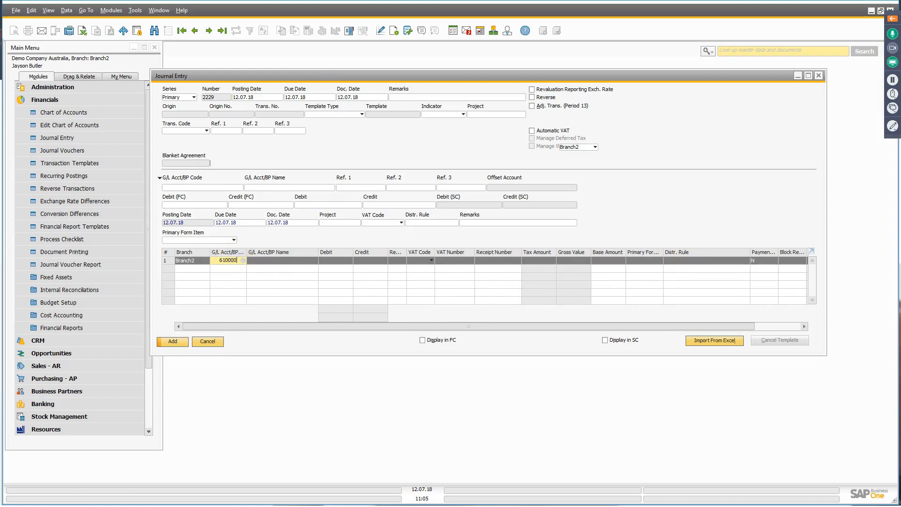
{"action": "key", "text": "Tab"}
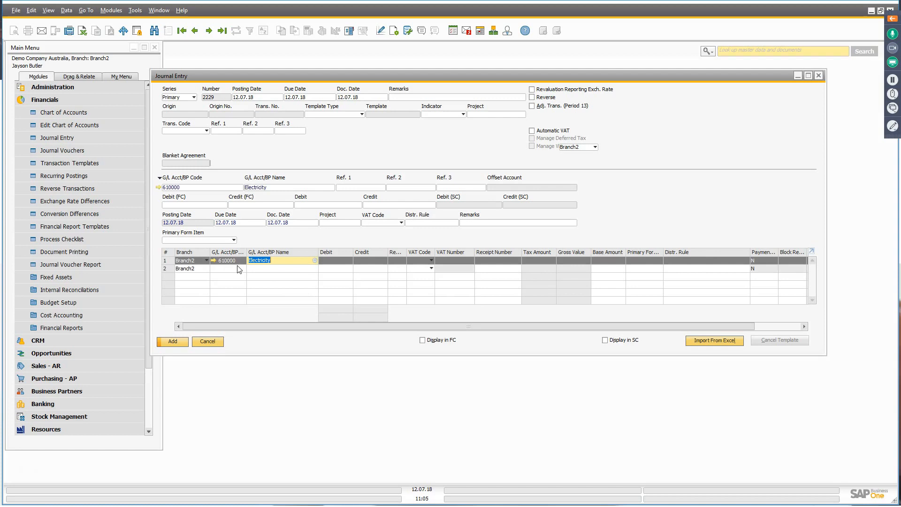
- Open the distribution rule selection for the 610000 line and choose DivA for the Division dimension
{"action": "left_click", "coordinate": [693, 261]}
{"action": "left_click", "coordinate": [747, 260]}
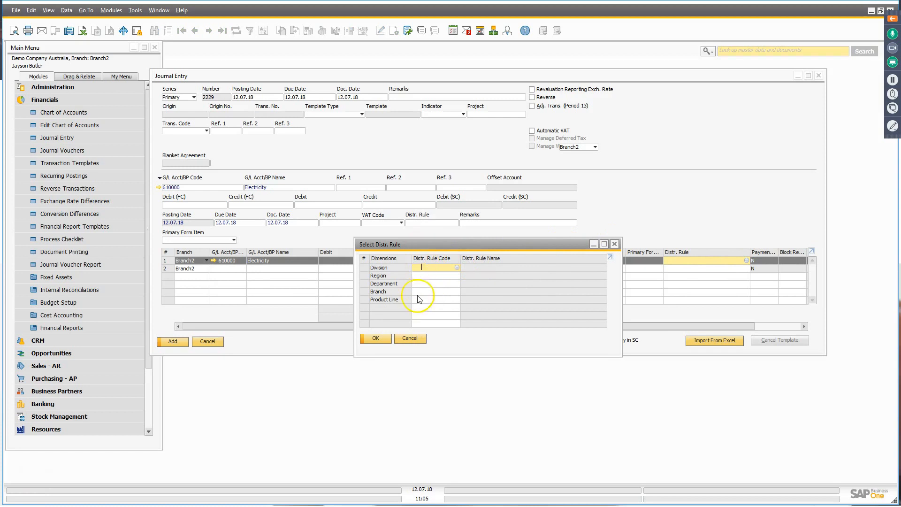
{"action": "left_click", "coordinate": [456, 269]}
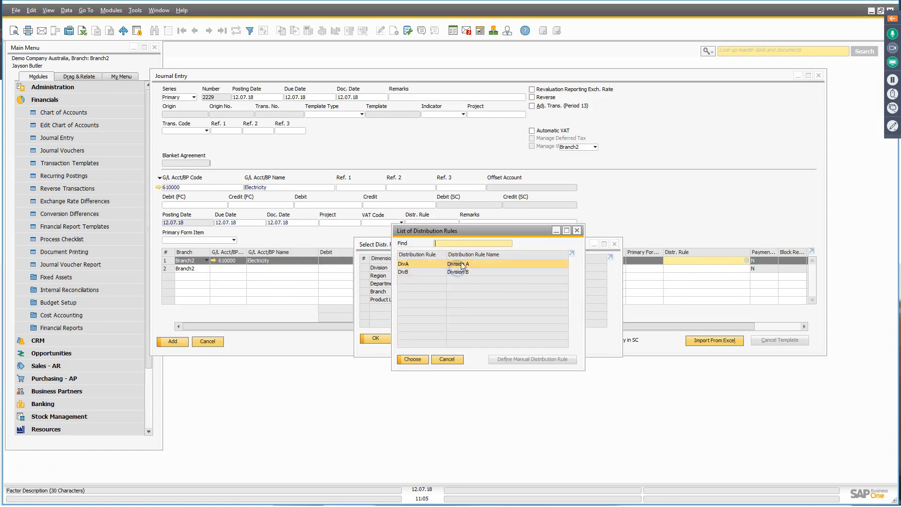
{"action": "left_click", "coordinate": [449, 359]}
{"action": "left_click", "coordinate": [457, 267]}
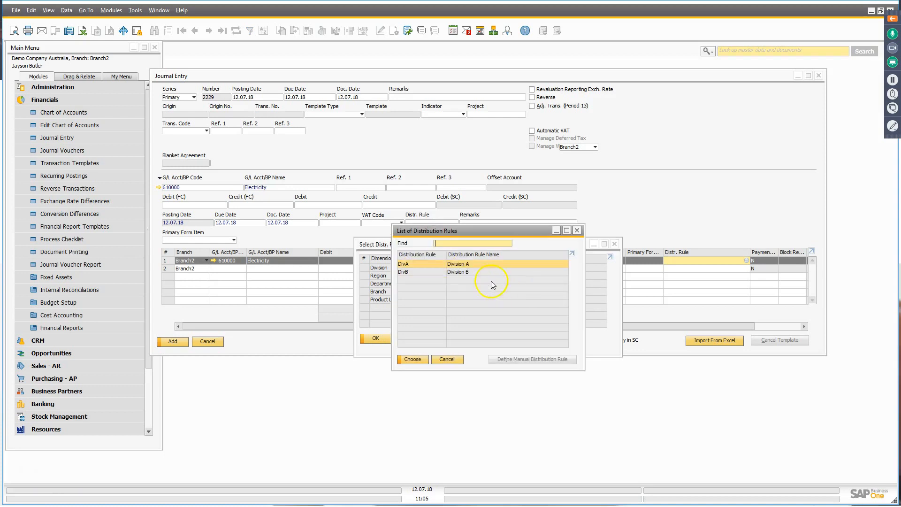
{"action": "double_click", "coordinate": [464, 265]}
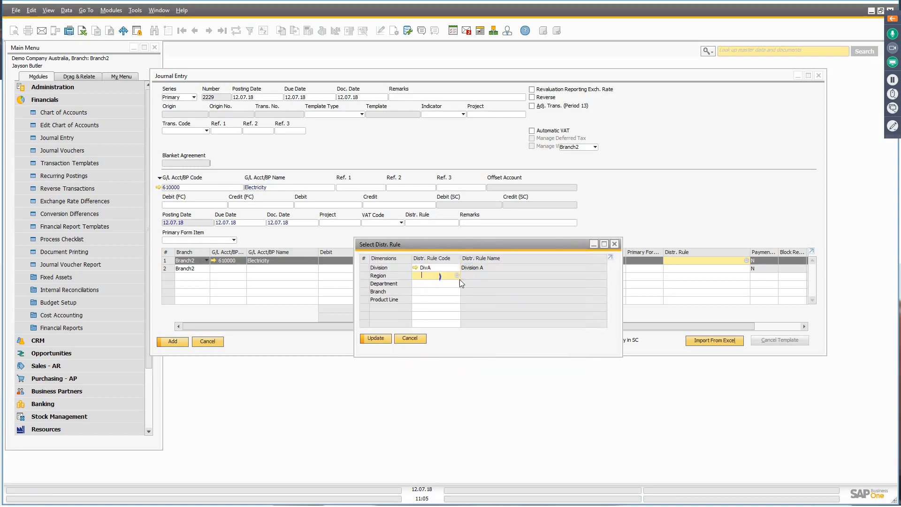
- Choose distribution rule RegB for the Region dimension and DepB for the Department dimension
{"action": "left_click", "coordinate": [457, 275]}
{"action": "double_click", "coordinate": [474, 272]}
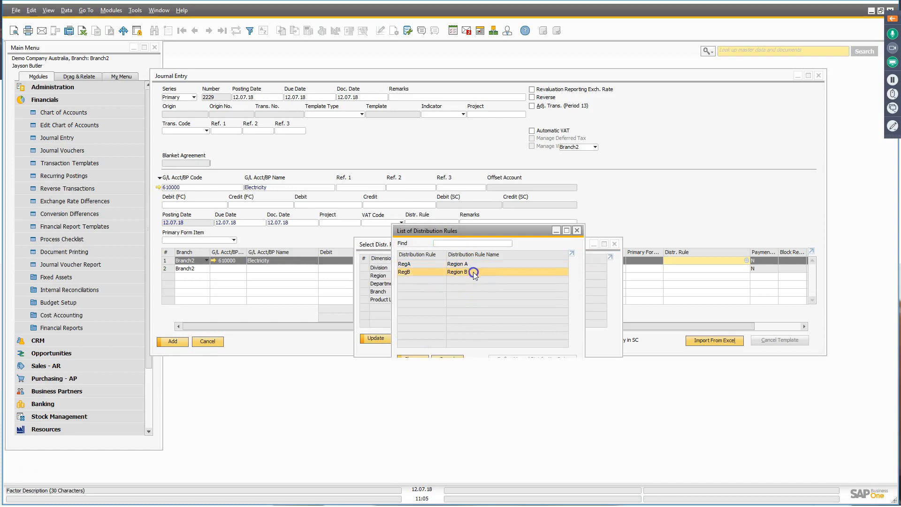
{"action": "left_click", "coordinate": [443, 284]}
{"action": "left_click", "coordinate": [457, 284]}
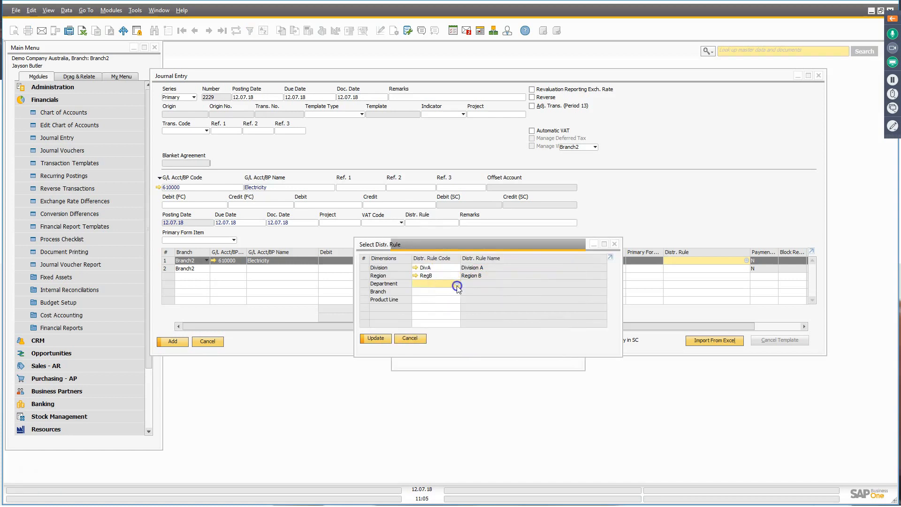
{"action": "double_click", "coordinate": [478, 275]}
- Choose BrnB for the Branch dimension and PL1 for Product Line, and apply the distribution rules to the journal line
{"action": "left_click", "coordinate": [460, 301]}
{"action": "left_click", "coordinate": [454, 293]}
{"action": "left_click", "coordinate": [458, 291]}
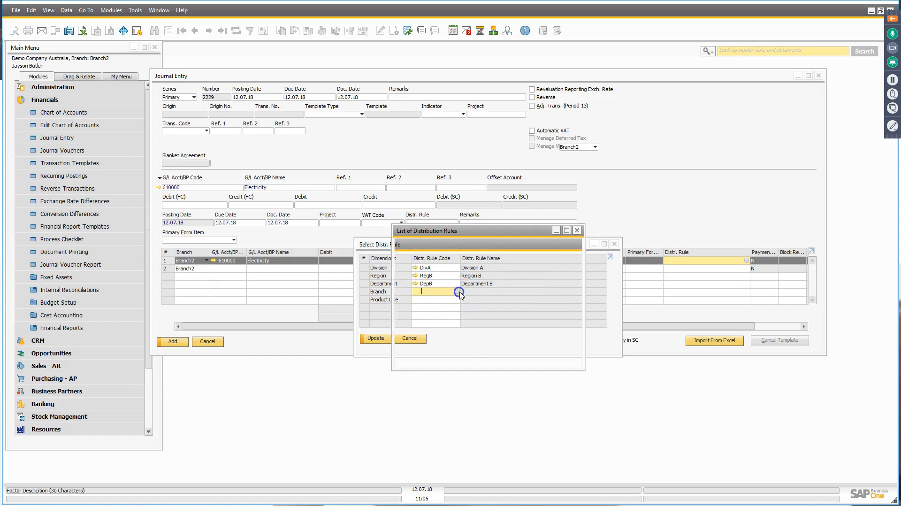
{"action": "left_click", "coordinate": [480, 272]}
{"action": "double_click", "coordinate": [480, 272]}
{"action": "left_click", "coordinate": [434, 297]}
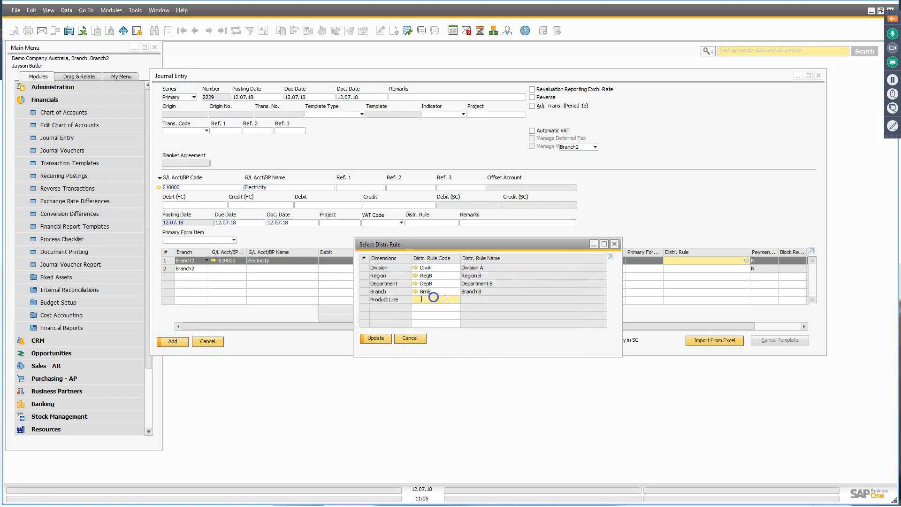
{"action": "left_click", "coordinate": [458, 301]}
{"action": "double_click", "coordinate": [474, 266]}
{"action": "left_click", "coordinate": [382, 339]}
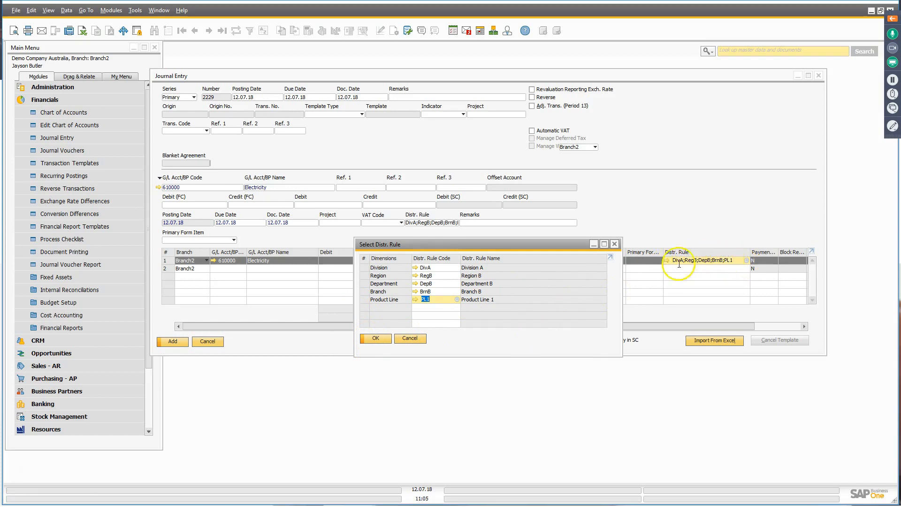
{"action": "left_click", "coordinate": [375, 339]}
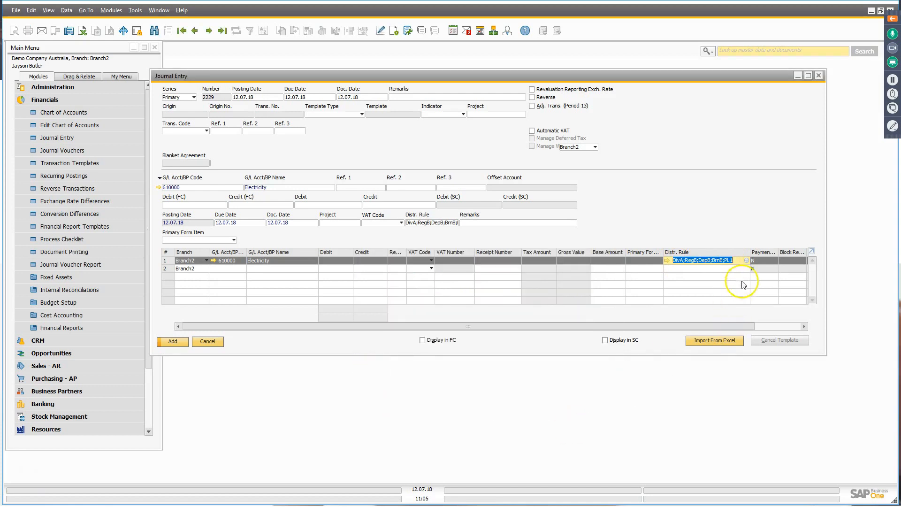
- Try to enter the distribution rule codes directly in the journal line, and discard the journal entry without adding it
{"action": "left_click", "coordinate": [736, 261]}
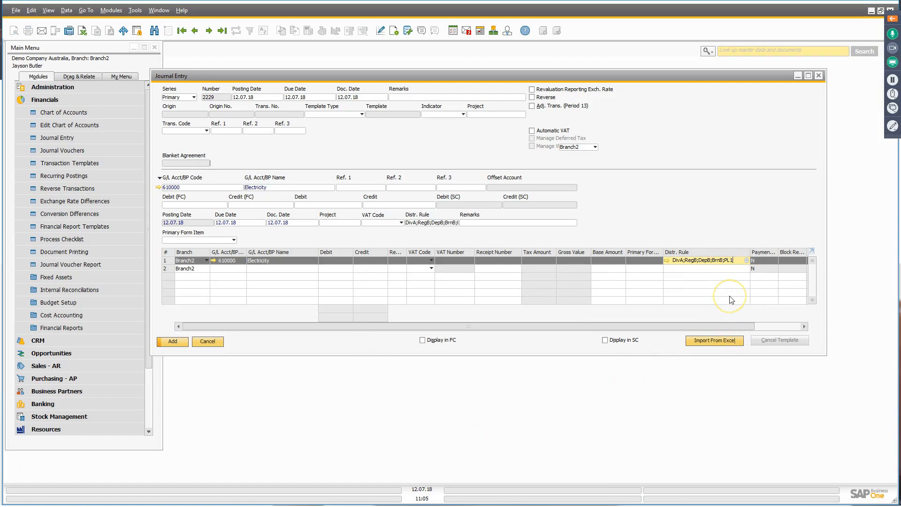
{"action": "key", "text": "shift+Home"}
{"action": "type", "text": "Di"}
{"action": "left_click", "coordinate": [217, 342]}
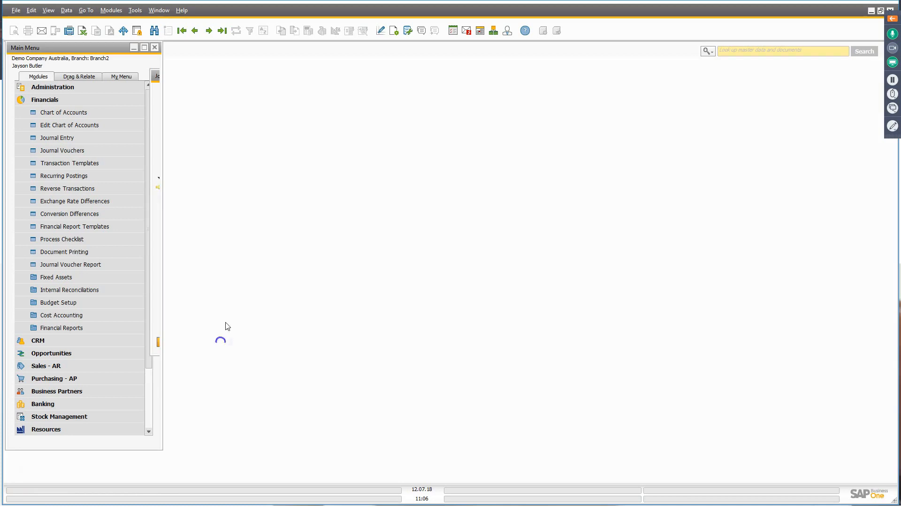
- Set Display Distribution Rules back to In Separate Columns in the General Settings, update them and agree to close all open windows
{"action": "left_click", "coordinate": [65, 87]}
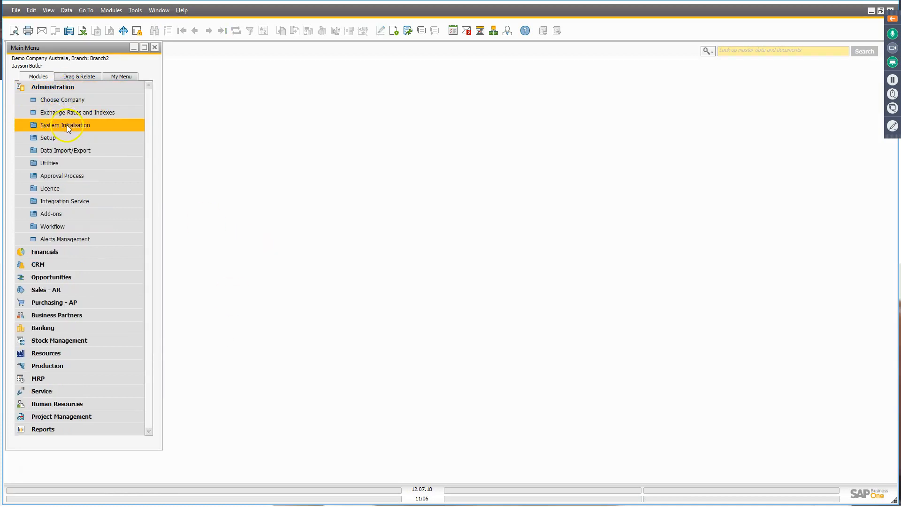
{"action": "left_click", "coordinate": [67, 125]}
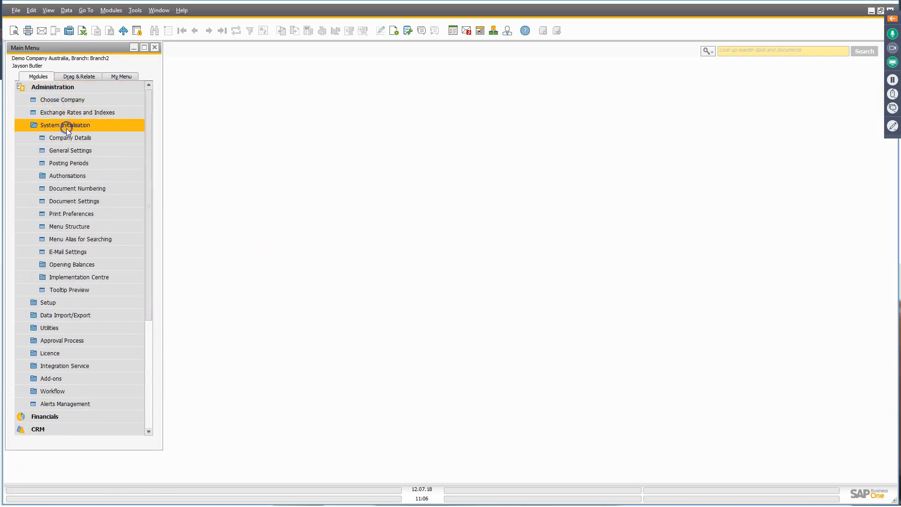
{"action": "left_click", "coordinate": [87, 151]}
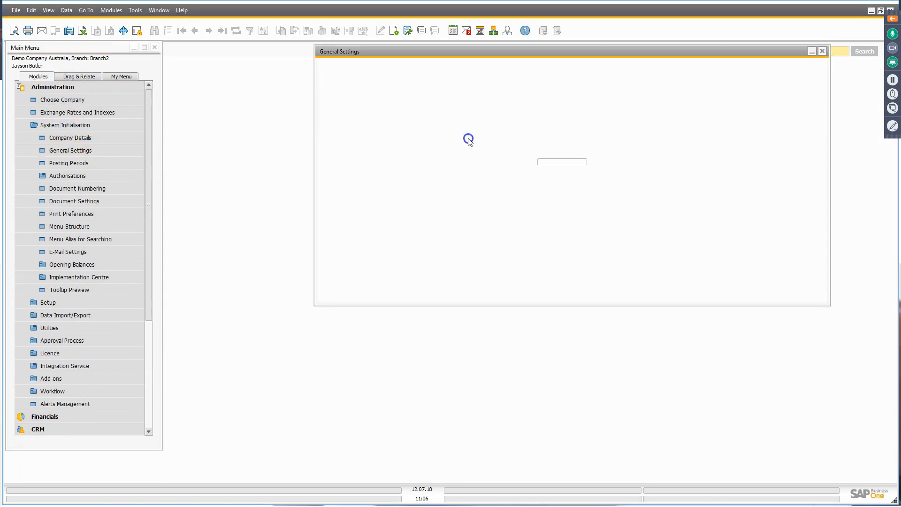
{"action": "left_click", "coordinate": [364, 110]}
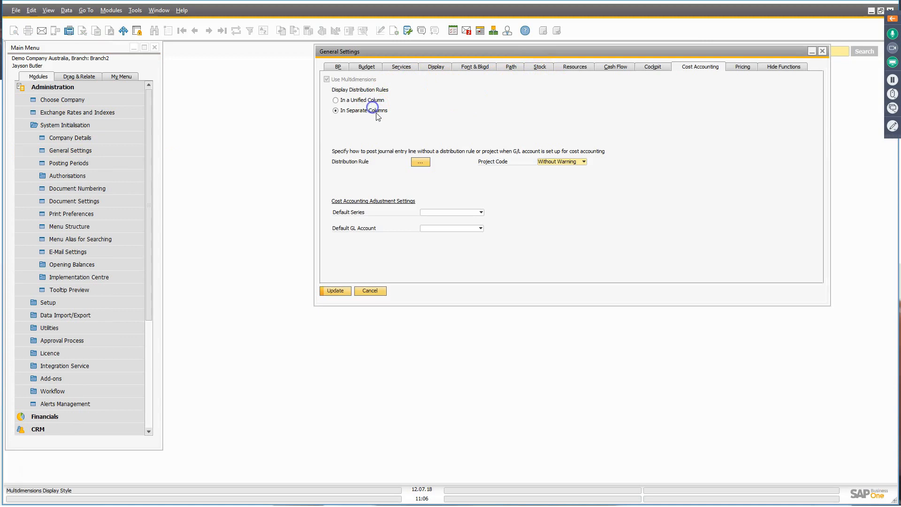
{"action": "left_click", "coordinate": [328, 287]}
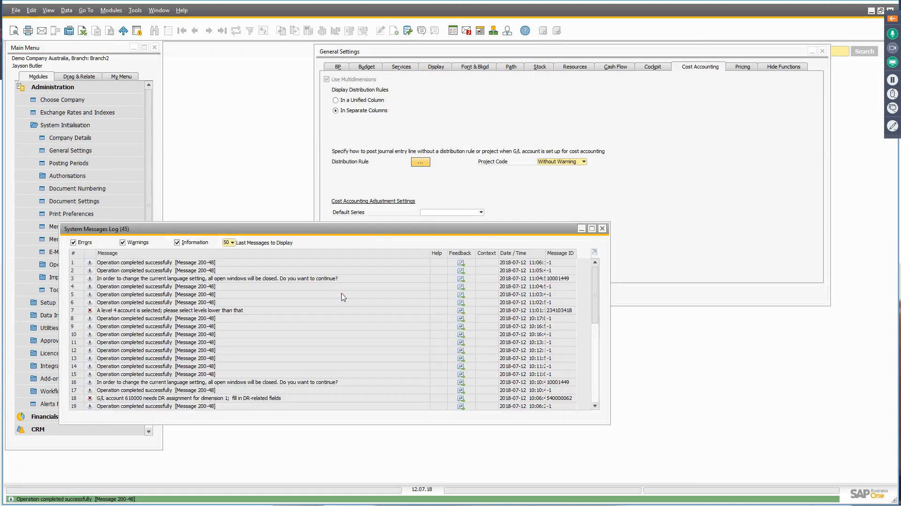
{"action": "left_click", "coordinate": [351, 280]}
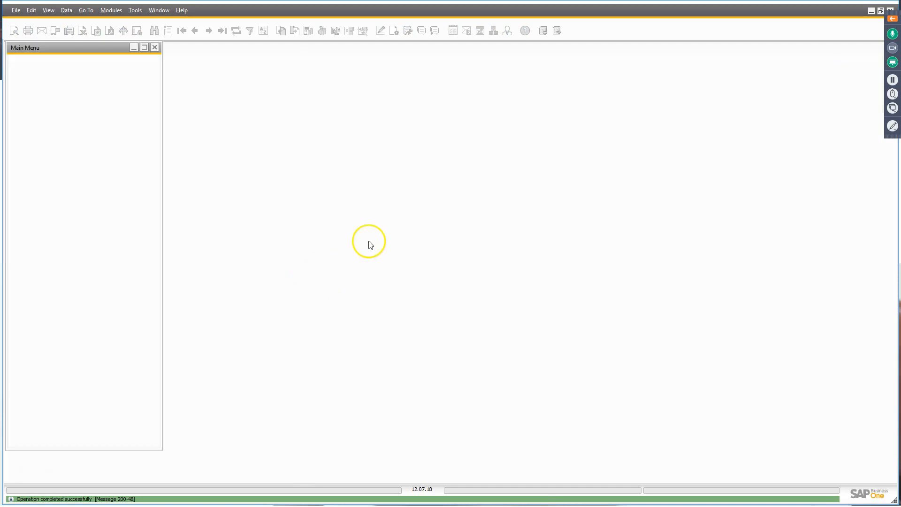
- Start a new Journal Entry with dimensions in separate columns and enter G/L account 610000 on the first line
{"action": "left_click", "coordinate": [45, 104]}
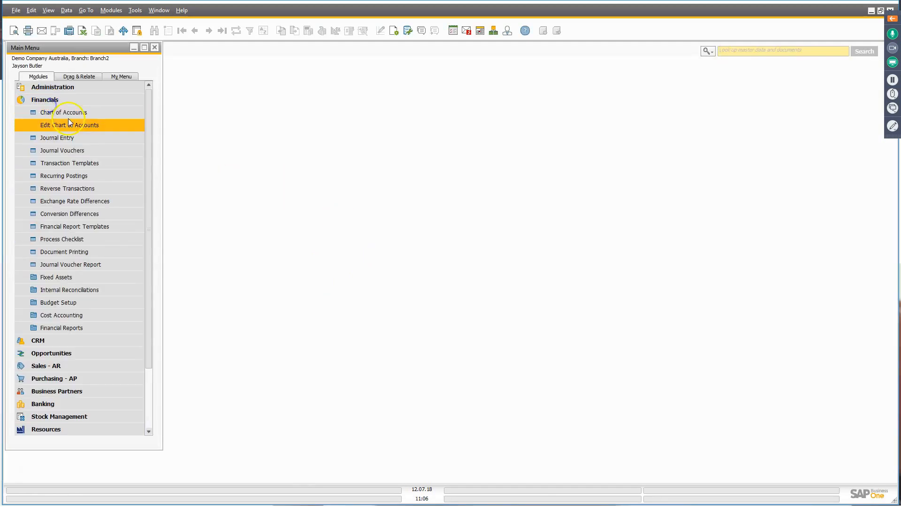
{"action": "left_click", "coordinate": [75, 137]}
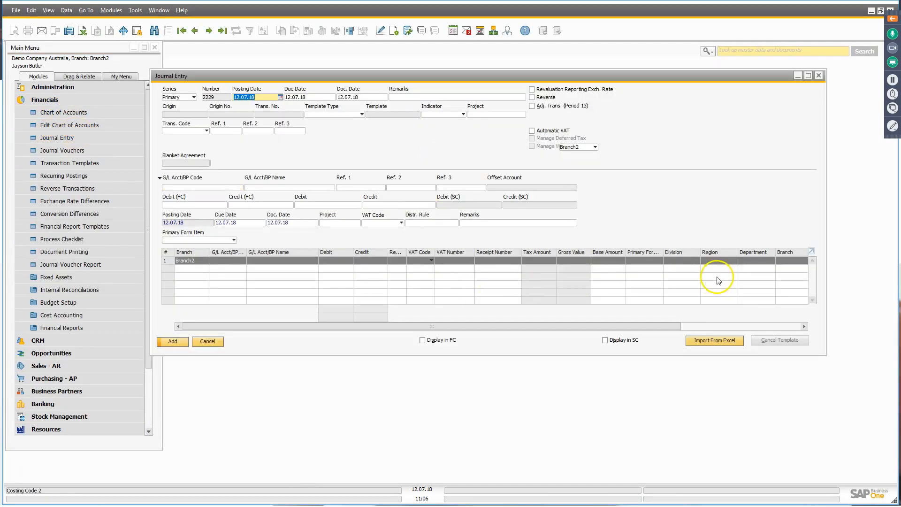
{"action": "left_click", "coordinate": [220, 260]}
{"action": "type", "text": "610000"}
{"action": "key", "text": "Tab"}
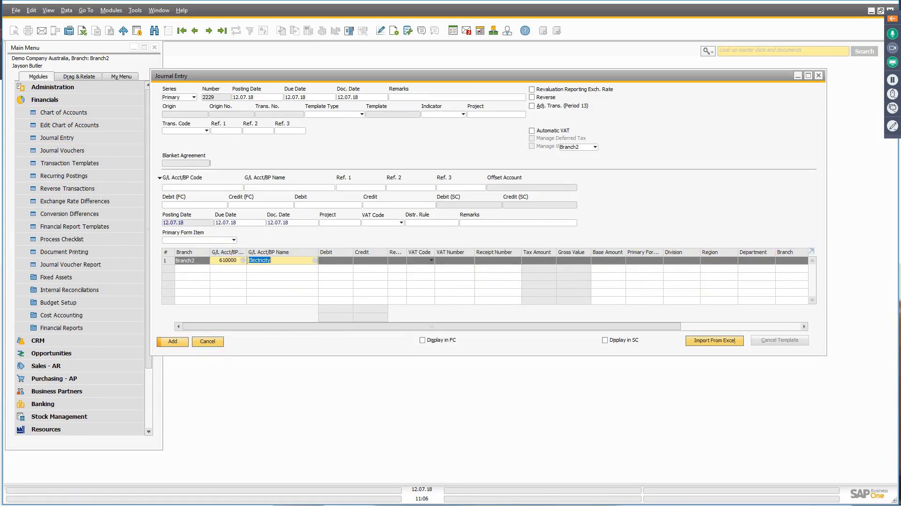
- Choose distribution rule DivA as the Division on the 610000 journal line, and clear the Division again
{"action": "left_click", "coordinate": [674, 261]}
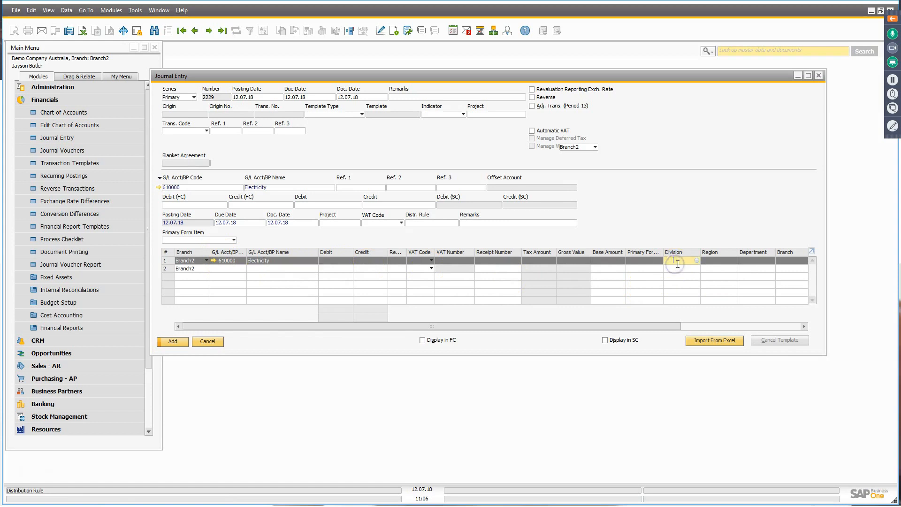
{"action": "left_click", "coordinate": [697, 261]}
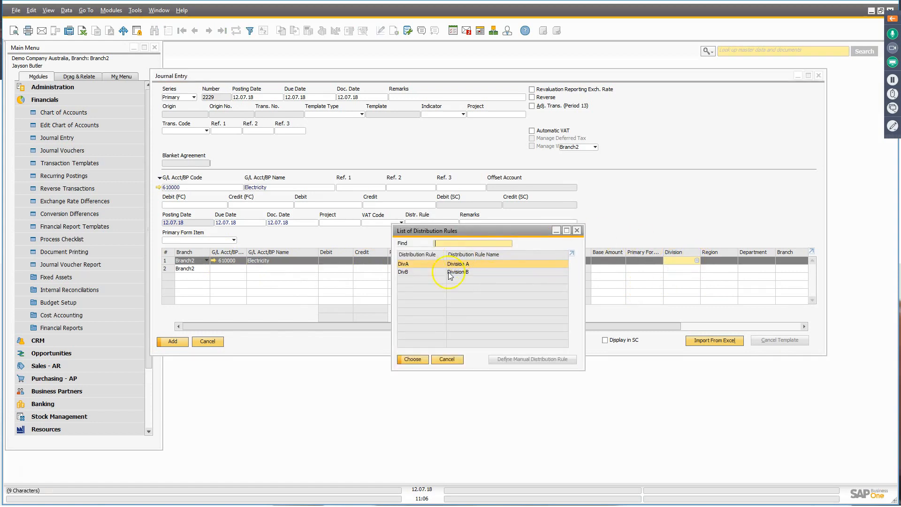
{"action": "left_click", "coordinate": [421, 360]}
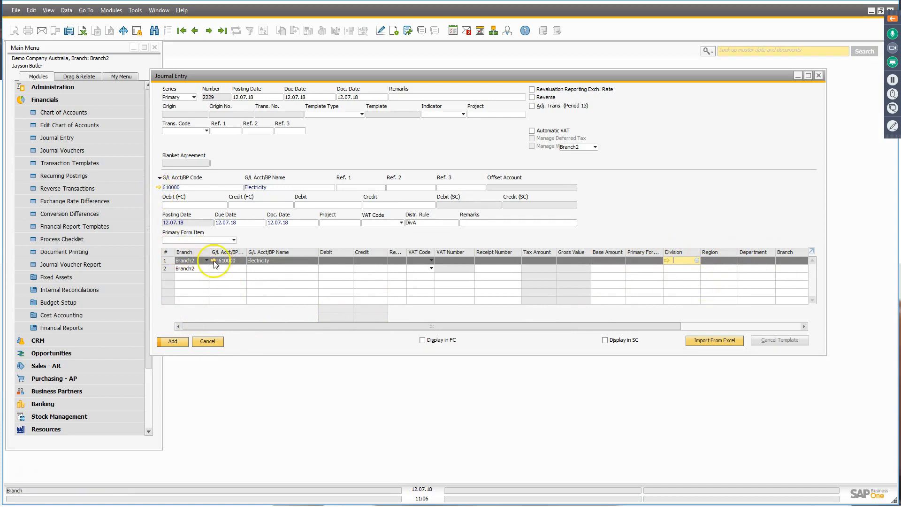
- Debit account 610000 with 1,000, balance it against account 242000 on the second line, add the journal entry and close its window
{"action": "left_click", "coordinate": [234, 269]}
{"action": "type", "text": "242000"}
{"action": "key", "text": "Tab"}
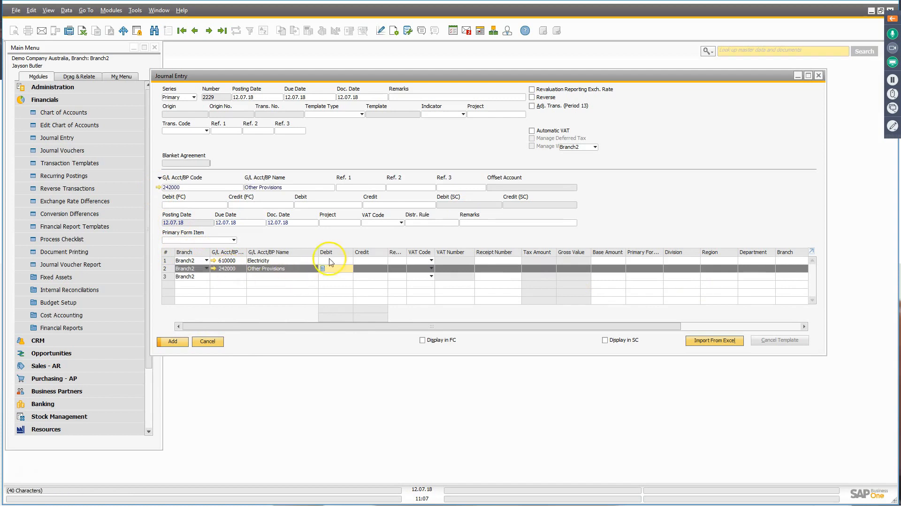
{"action": "left_click", "coordinate": [346, 261]}
{"action": "type", "text": "1000"}
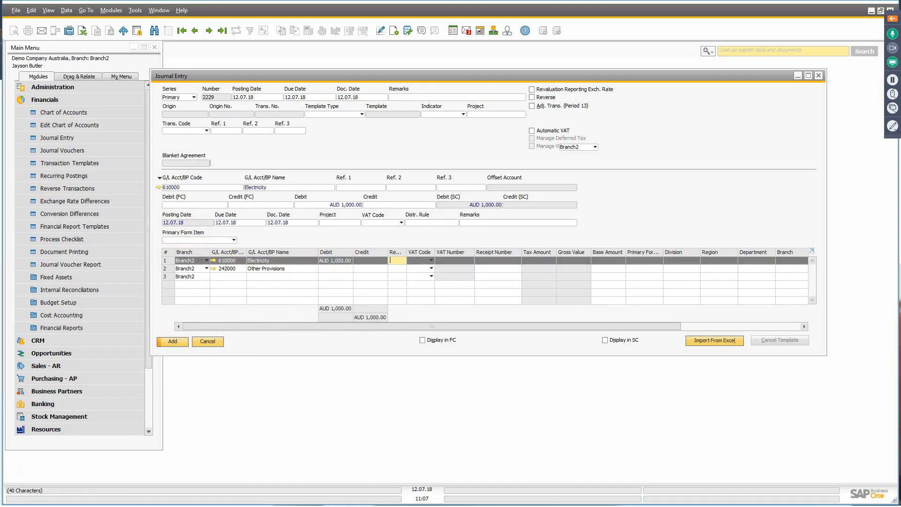
{"action": "left_click", "coordinate": [378, 271]}
{"action": "left_click", "coordinate": [172, 341]}
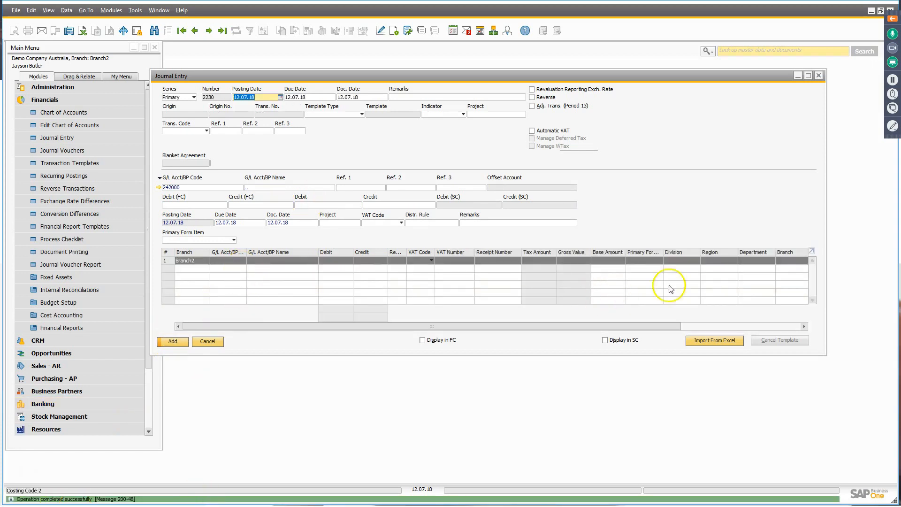
{"action": "left_click", "coordinate": [214, 343]}
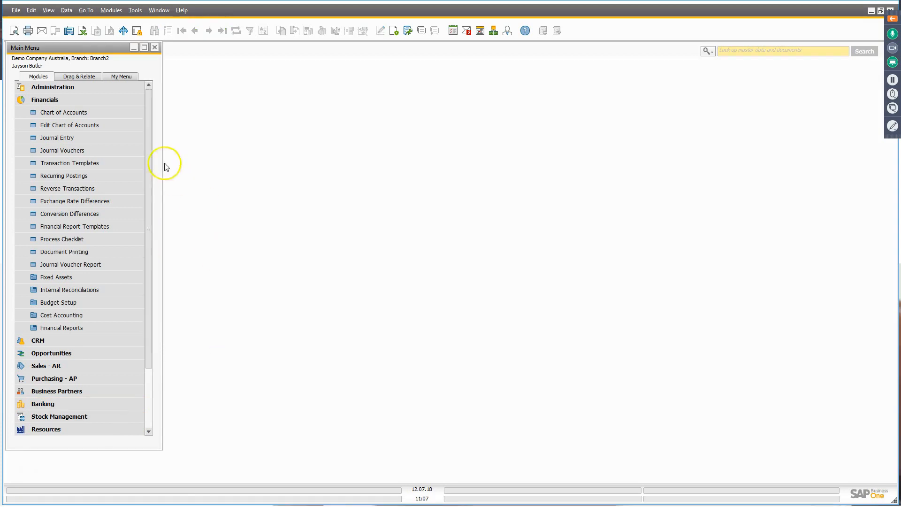
- Open the distribution rule actions by dimension in the Cost Accounting section of the General Settings
{"action": "left_click", "coordinate": [86, 89]}
{"action": "left_click", "coordinate": [81, 125]}
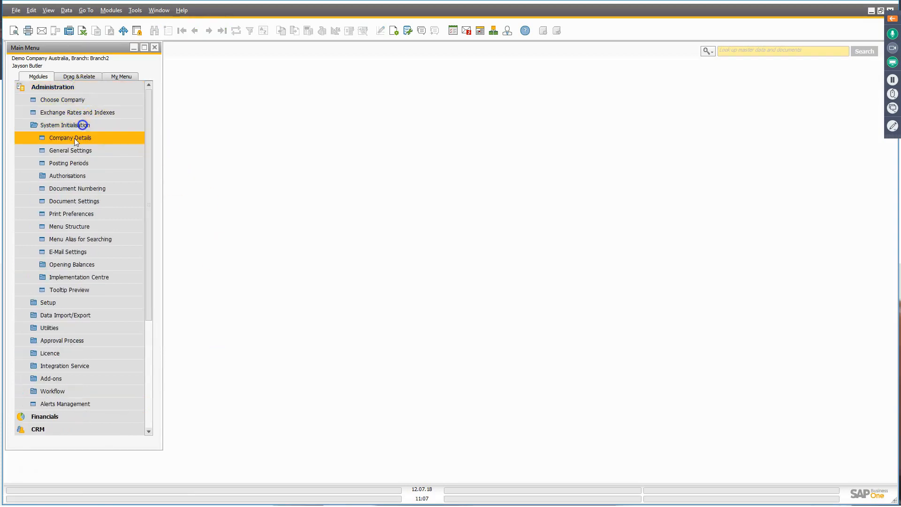
{"action": "left_click", "coordinate": [98, 154]}
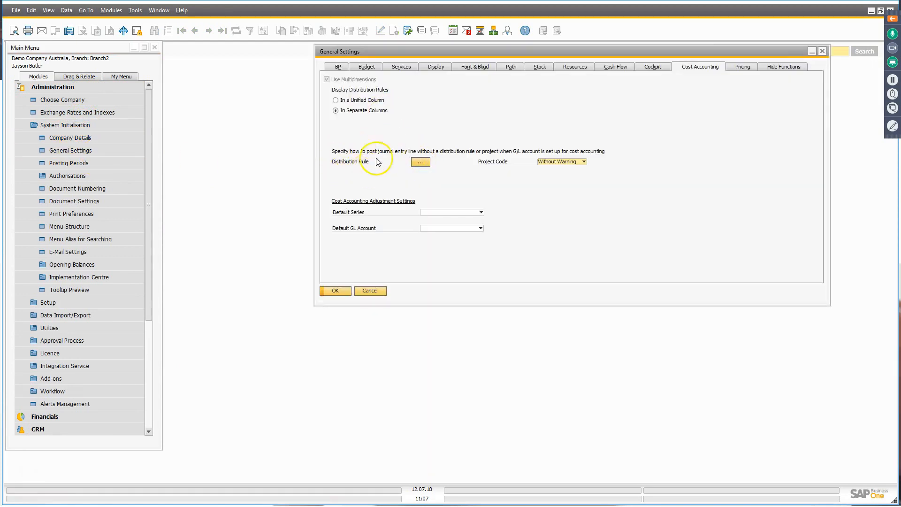
{"action": "left_click", "coordinate": [421, 163]}
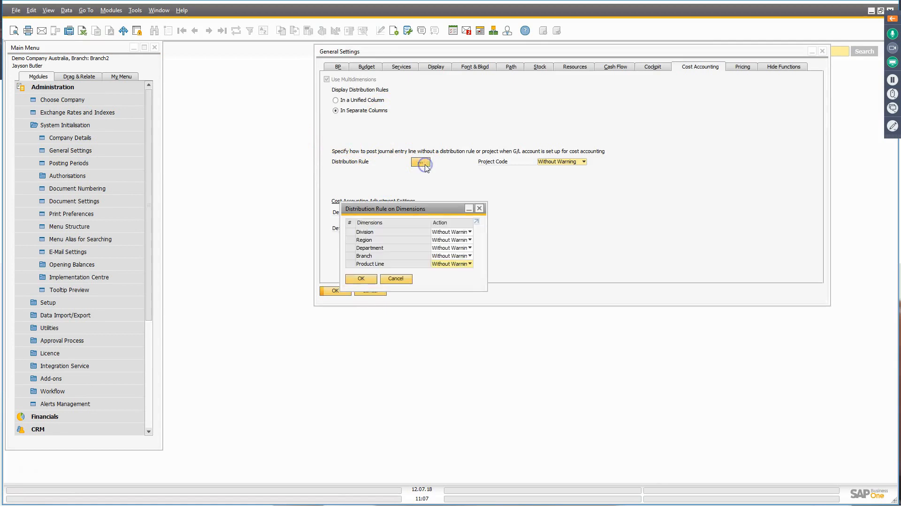
- Set the action to Block Posting for Division, Region, Department, Branch and Product Line, and update the dimension settings
{"action": "left_click", "coordinate": [467, 231]}
{"action": "left_click", "coordinate": [464, 248]}
{"action": "left_click", "coordinate": [462, 240]}
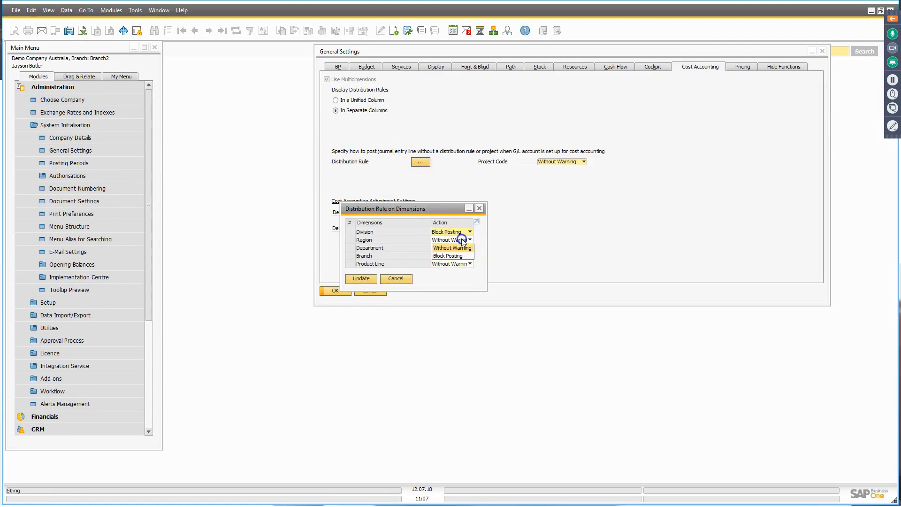
{"action": "left_click", "coordinate": [462, 256]}
{"action": "left_click", "coordinate": [462, 247]}
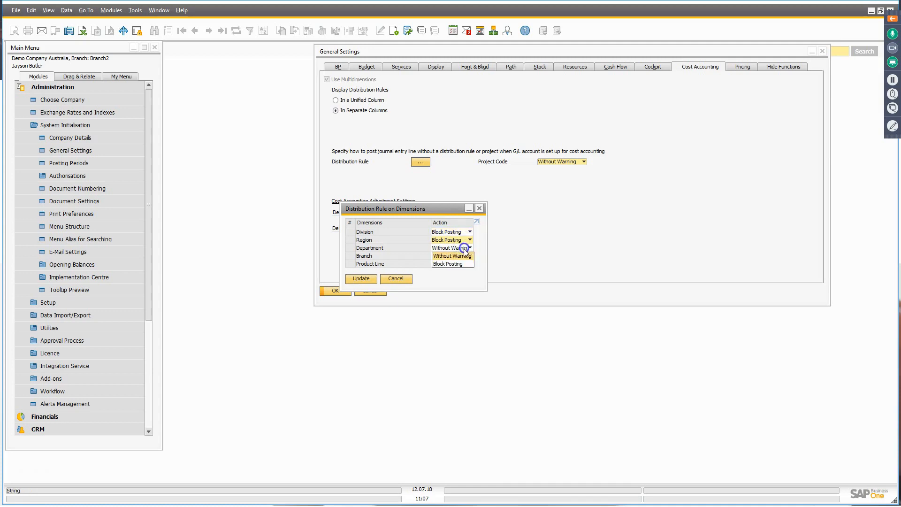
{"action": "left_click", "coordinate": [464, 264]}
{"action": "left_click", "coordinate": [466, 256]}
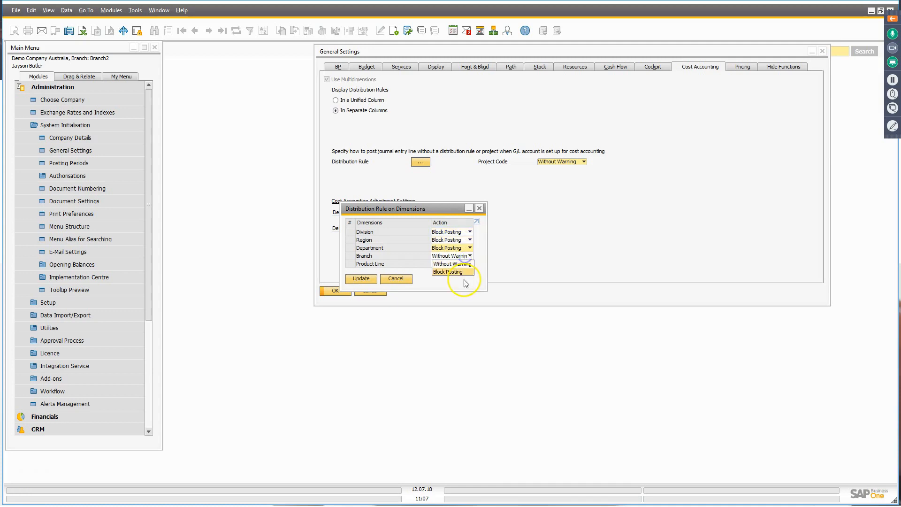
{"action": "left_click", "coordinate": [463, 272]}
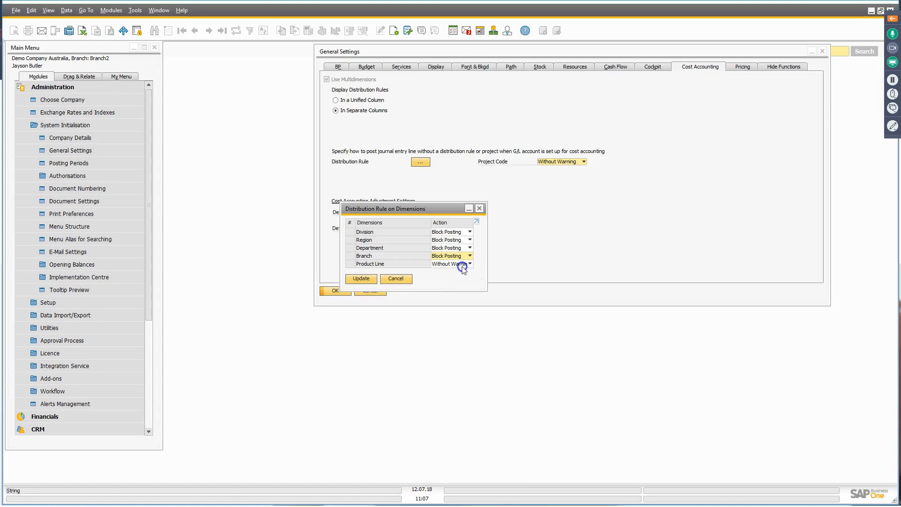
{"action": "left_click", "coordinate": [462, 264]}
{"action": "left_click", "coordinate": [462, 280]}
{"action": "left_click", "coordinate": [369, 279]}
{"action": "left_click", "coordinate": [370, 279]}
- Update the General Settings and agree to close all open windows
{"action": "left_click", "coordinate": [336, 291]}
{"action": "left_click", "coordinate": [339, 291]}
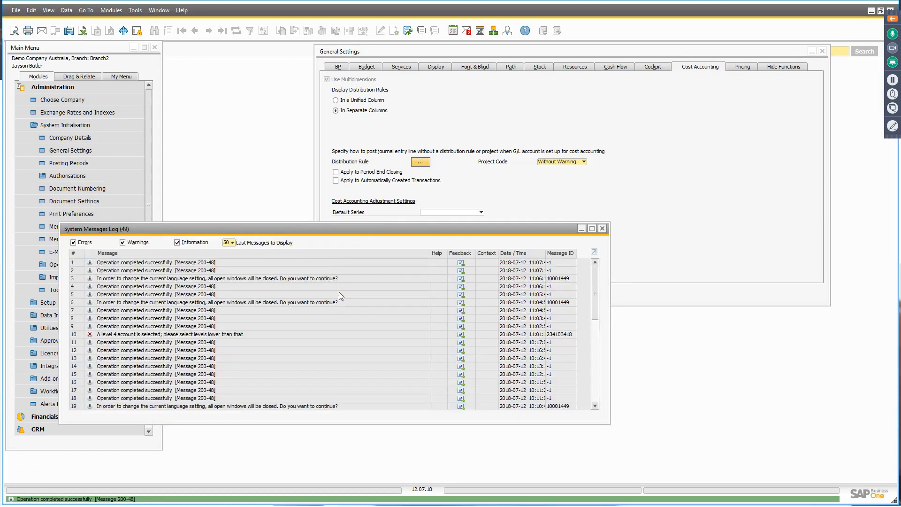
{"action": "left_click", "coordinate": [348, 282]}
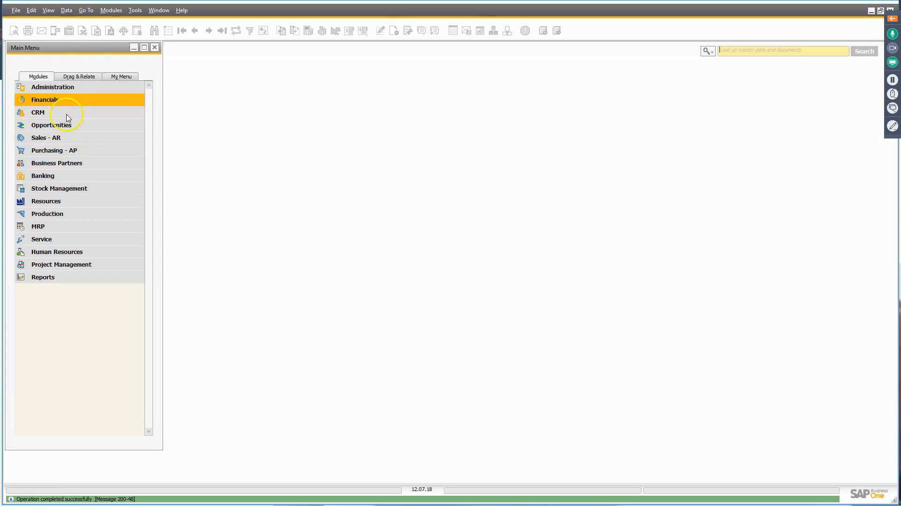
- Start a new Journal Entry and debit G/L account 610000 with AUD 1,000 on the first line
{"action": "left_click", "coordinate": [71, 100]}
{"action": "left_click", "coordinate": [74, 136]}
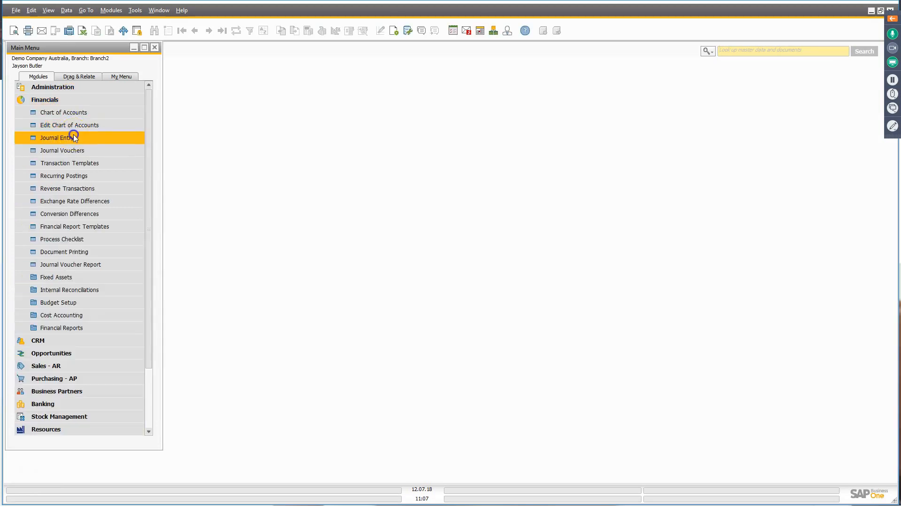
{"action": "left_click", "coordinate": [226, 259]}
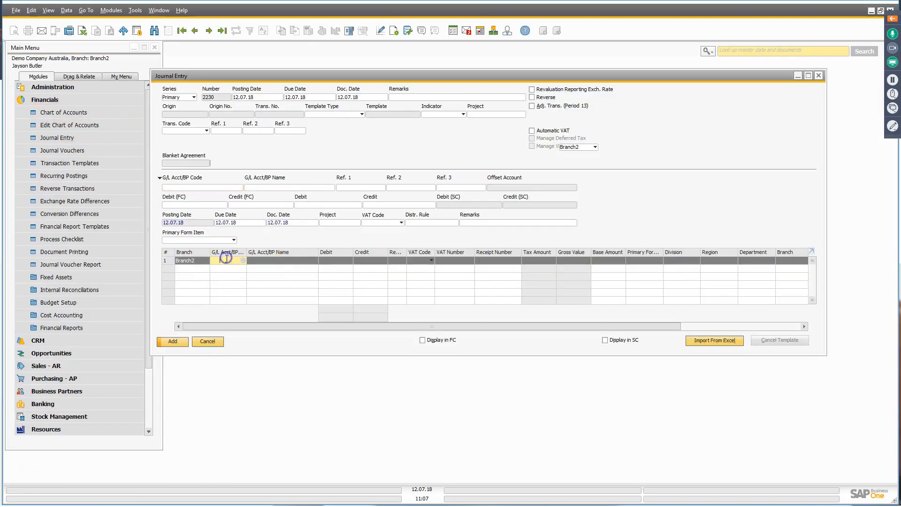
{"action": "key", "text": "Tab"}
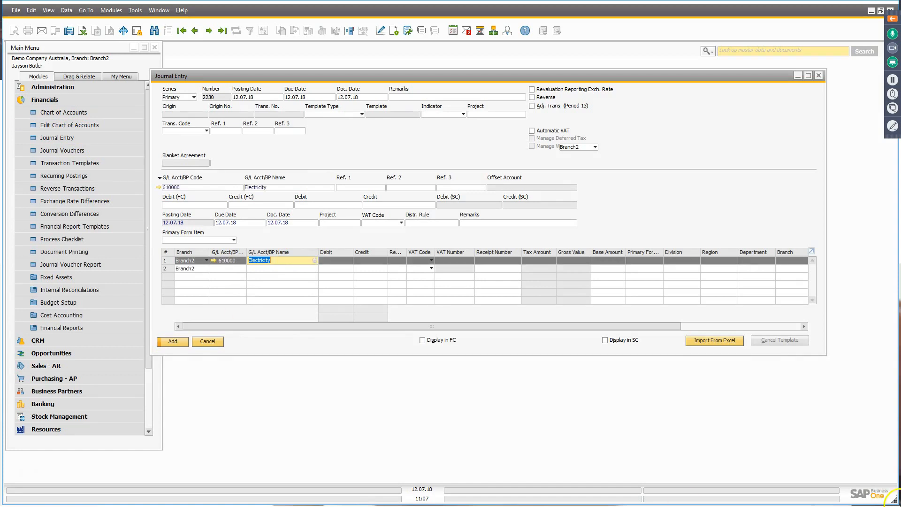
{"action": "type", "text": "1,000"}
{"action": "key", "text": "Tab"}
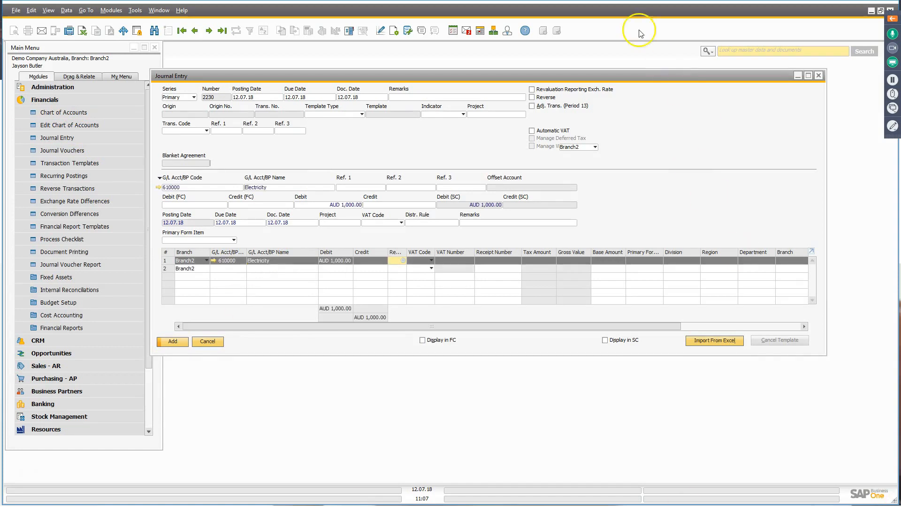
- Credit account 242000 with AUD 1,000 on the second line, and try to add the entry without any distribution rules
{"action": "left_click", "coordinate": [228, 268]}
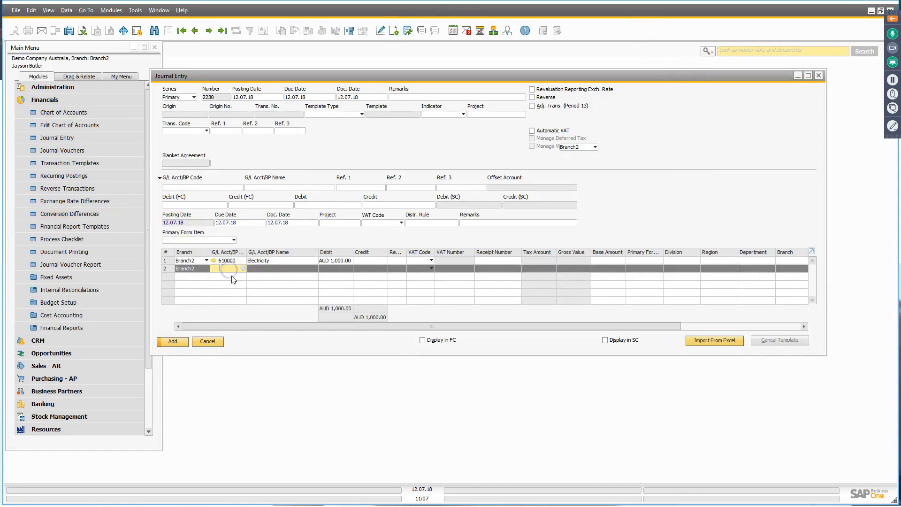
{"action": "type", "text": "2420000"}
{"action": "key", "text": "Tab"}
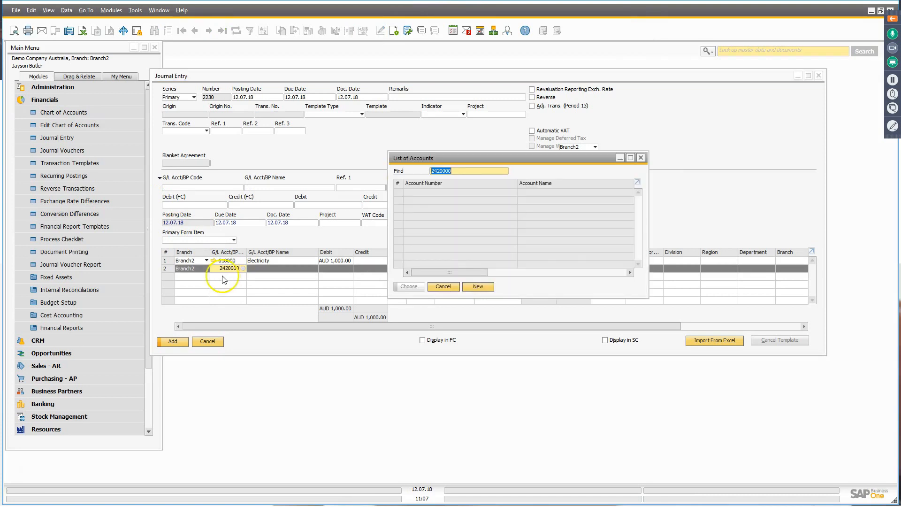
{"action": "left_click", "coordinate": [455, 289]}
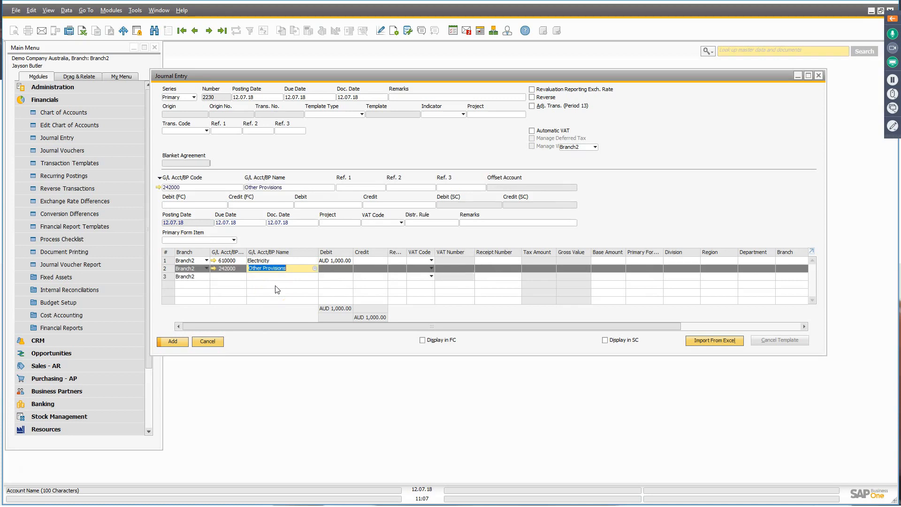
{"action": "left_click", "coordinate": [295, 287]}
{"action": "left_click", "coordinate": [176, 340]}
{"action": "left_click", "coordinate": [184, 384]}
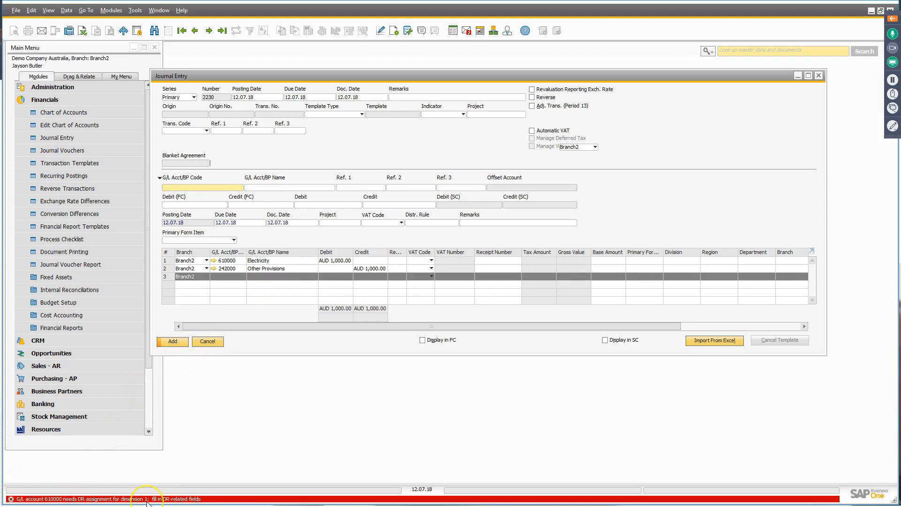
- Examine which distribution rule dimensions are relevant for account 610000 in the Chart of Accounts, and discard the journal entry
{"action": "left_click", "coordinate": [213, 261]}
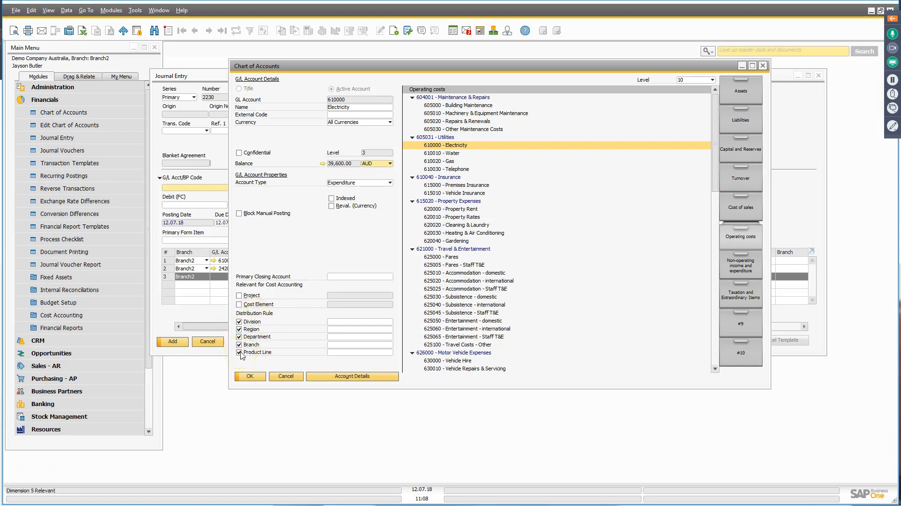
{"action": "left_click", "coordinate": [297, 377]}
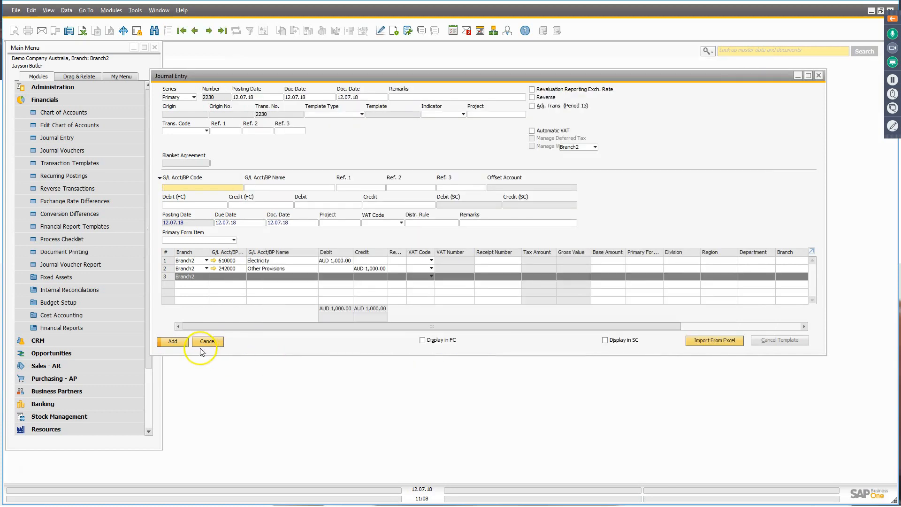
{"action": "left_click", "coordinate": [221, 346]}
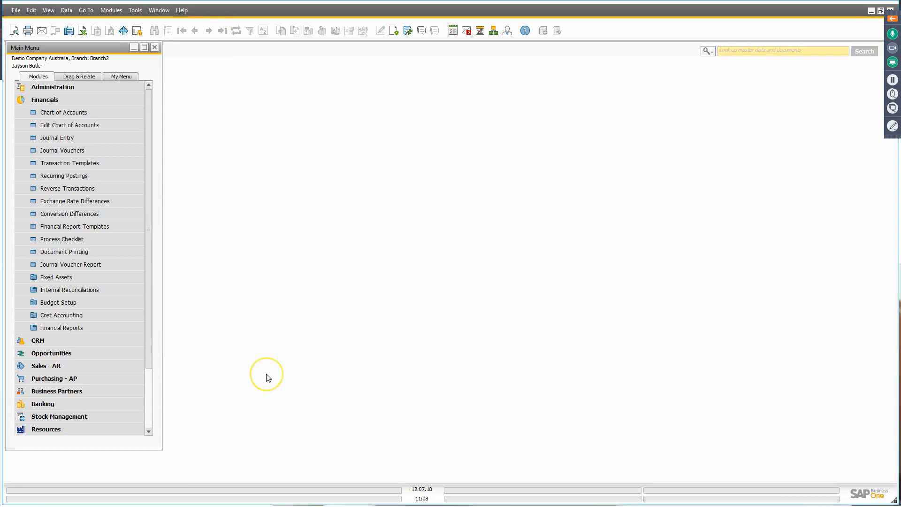
{"action": "key", "text": "alt+Tab"}
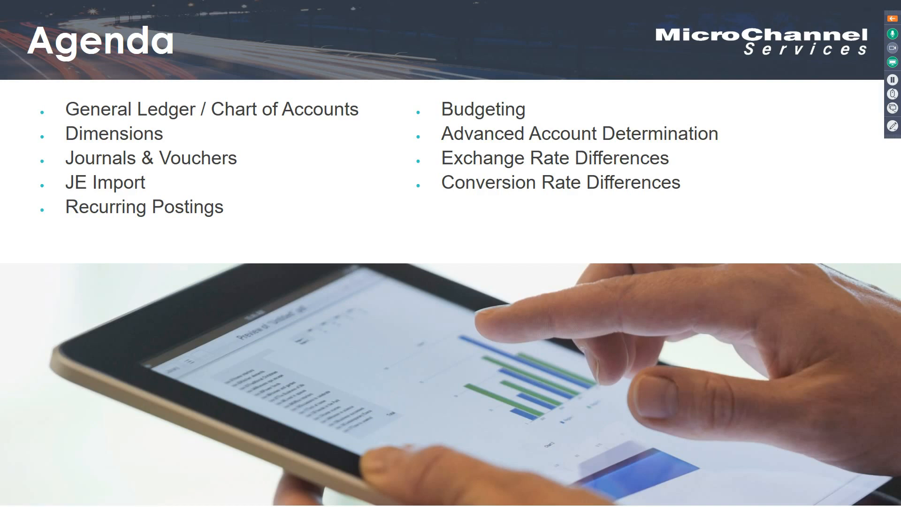
{"action": "key", "text": "alt+Tab"}
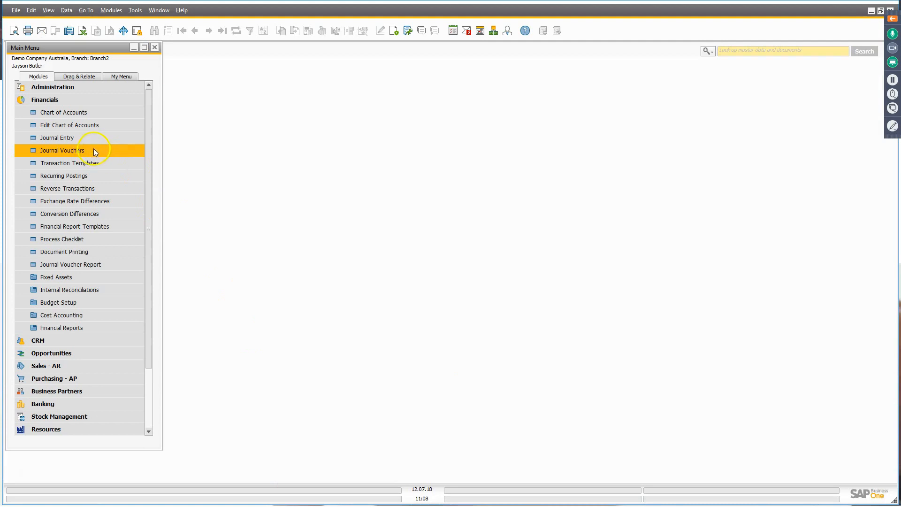
- Display the last posted entry in the Journal Entry window and view its form settings, leaving them without saving
{"action": "left_click", "coordinate": [91, 141]}
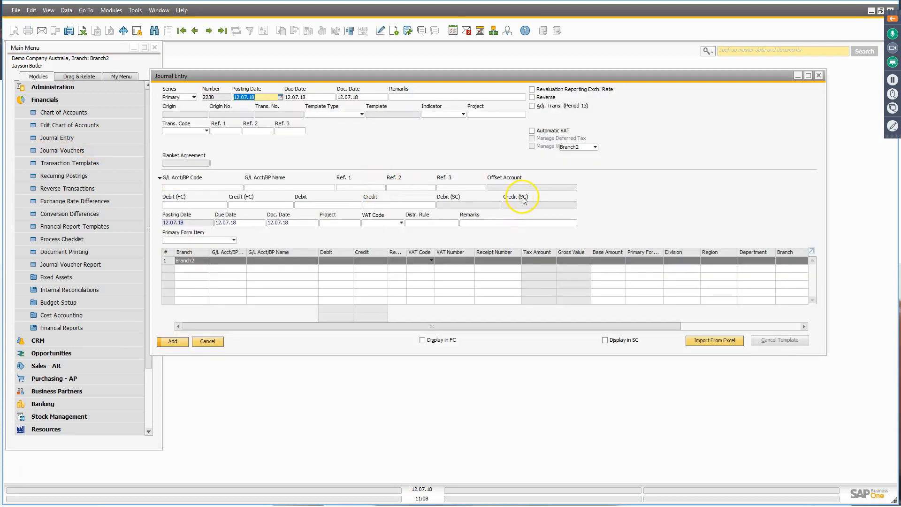
{"action": "left_click", "coordinate": [196, 31]}
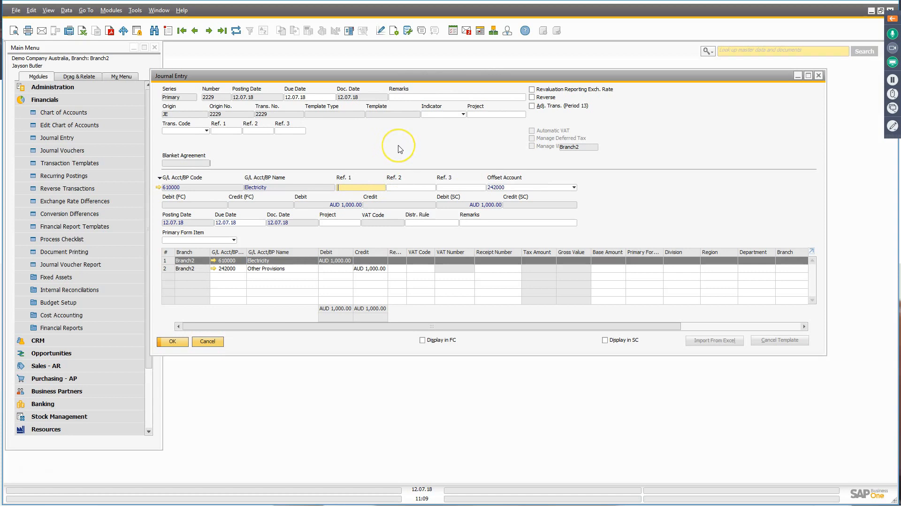
{"action": "left_click", "coordinate": [404, 97]}
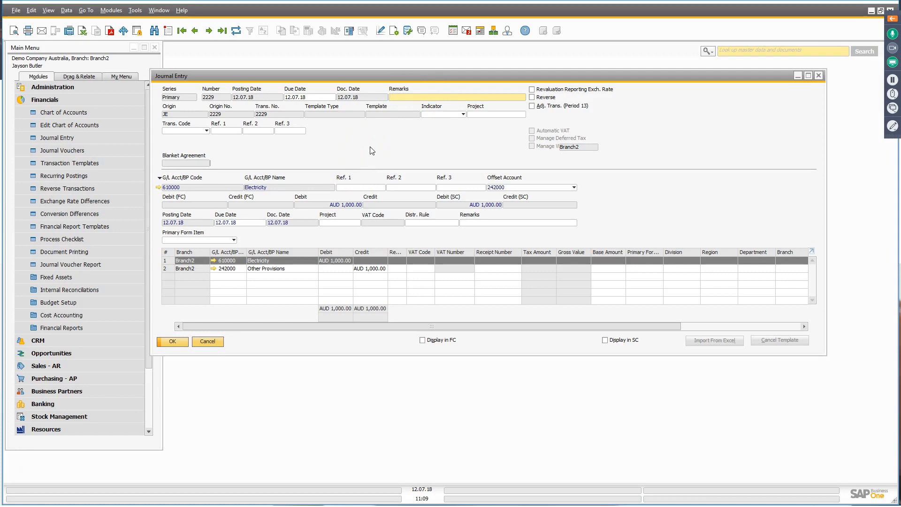
{"action": "left_click", "coordinate": [394, 31]}
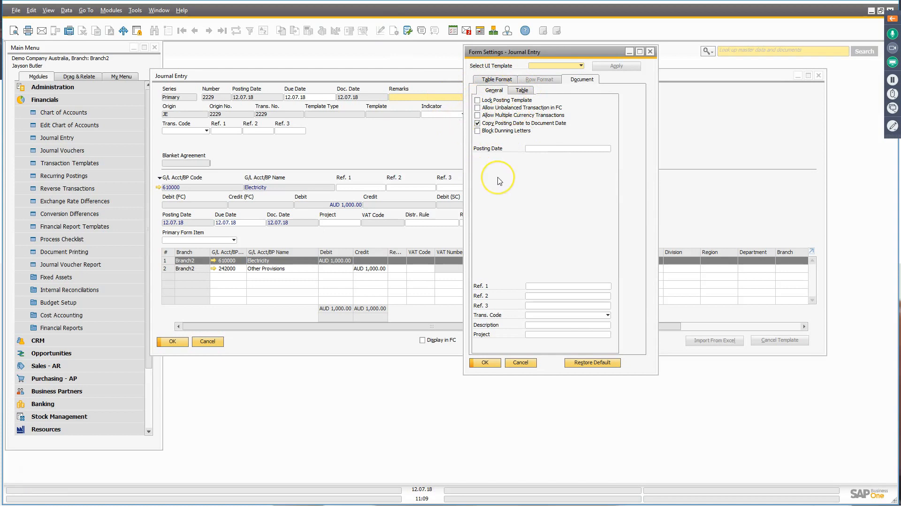
{"action": "left_click", "coordinate": [521, 362]}
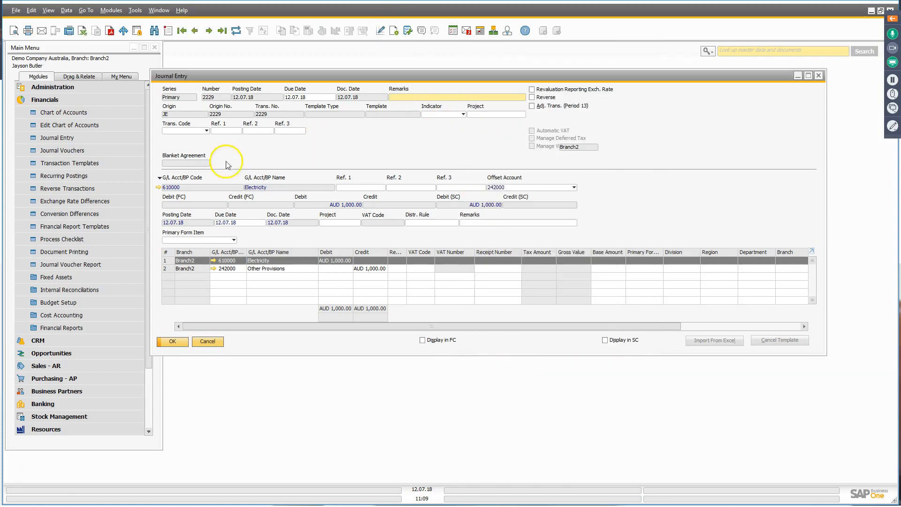
- Open the per-document settings for Journal Entry in Document Settings and view the available document types, keeping Journal Entry selected
{"action": "left_click", "coordinate": [71, 85]}
{"action": "left_click", "coordinate": [57, 128]}
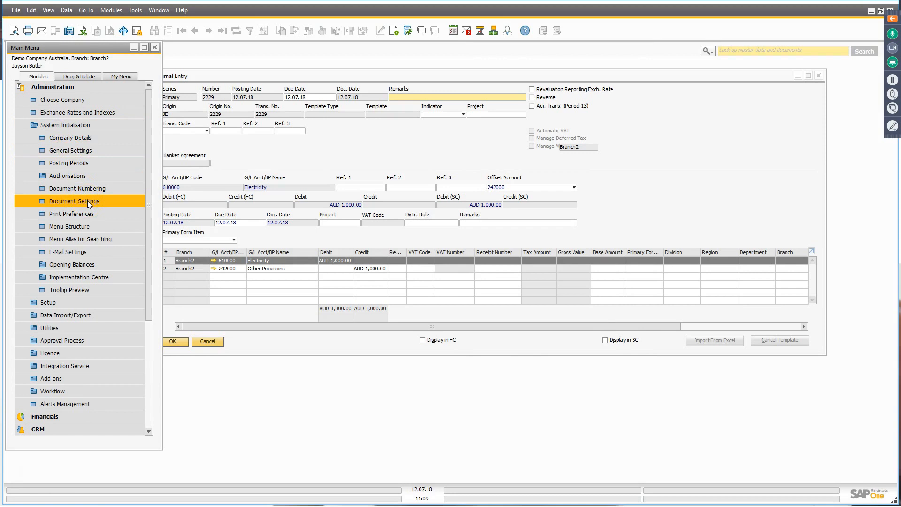
{"action": "left_click", "coordinate": [87, 201]}
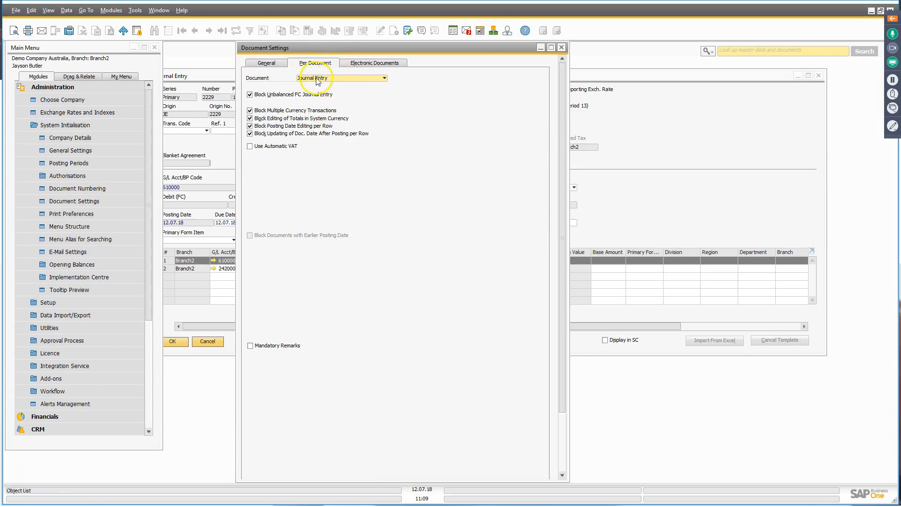
{"action": "left_click", "coordinate": [338, 79]}
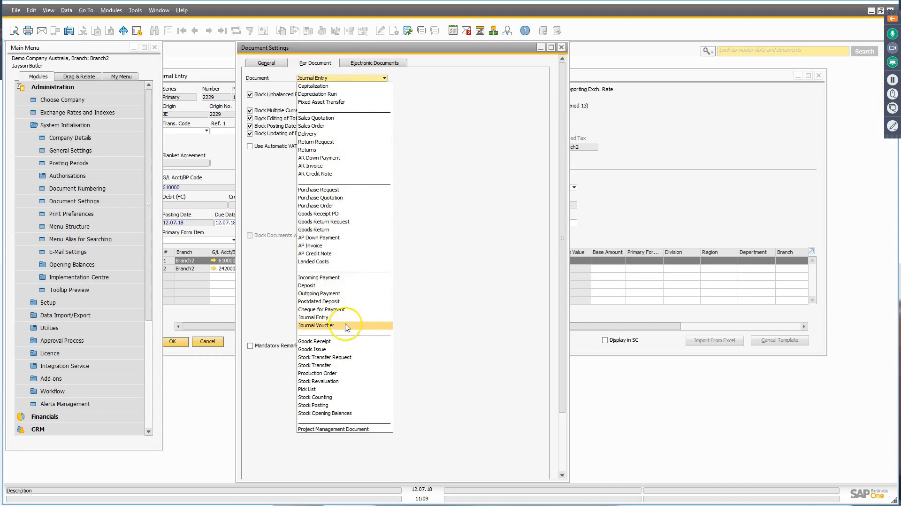
{"action": "left_click", "coordinate": [436, 123]}
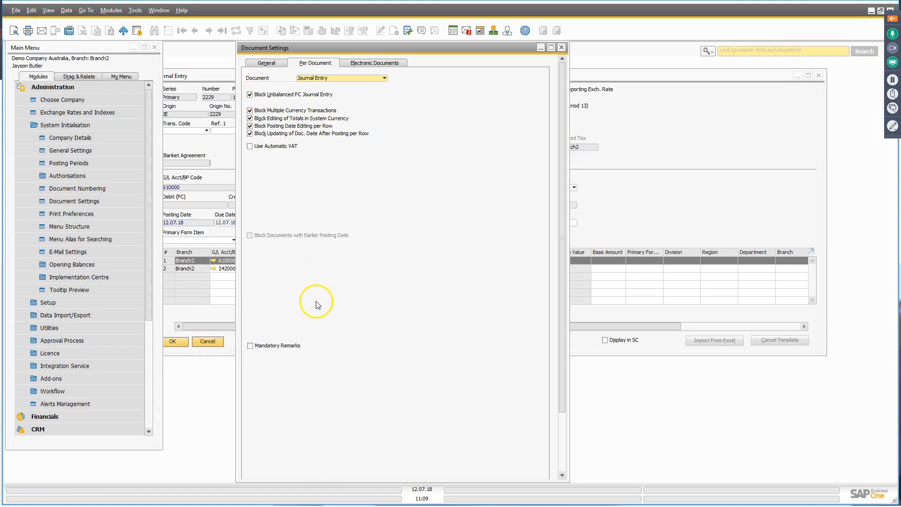
- Make remarks mandatory for journal entries in Rows and Header with Block Posting, and save the document settings
{"action": "left_click", "coordinate": [266, 346]}
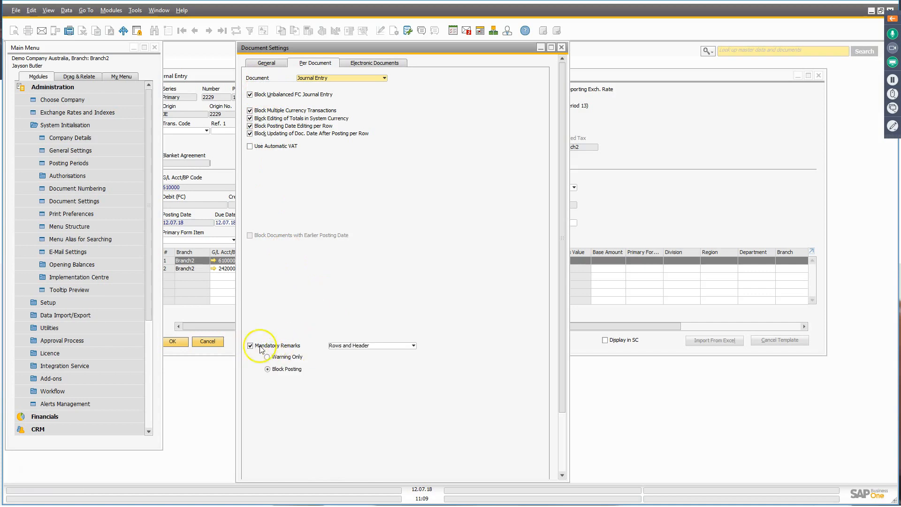
{"action": "left_click", "coordinate": [381, 346]}
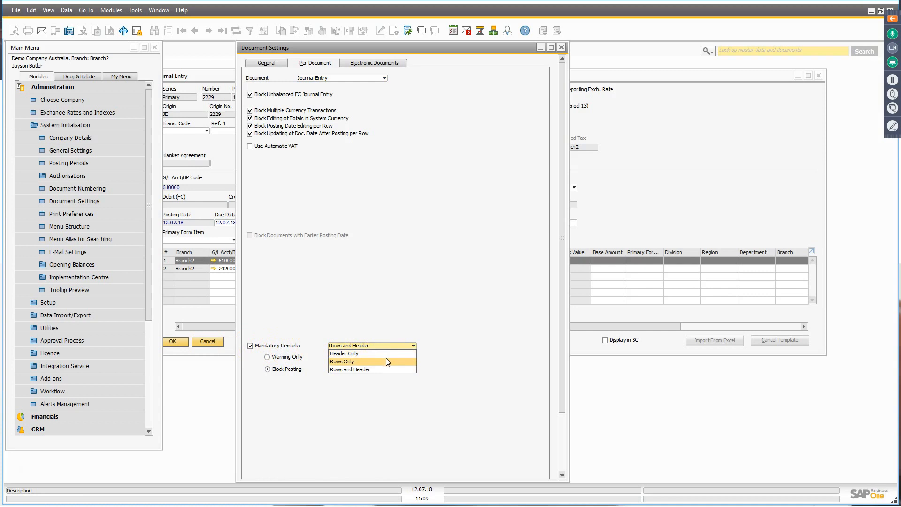
{"action": "left_click", "coordinate": [379, 370]}
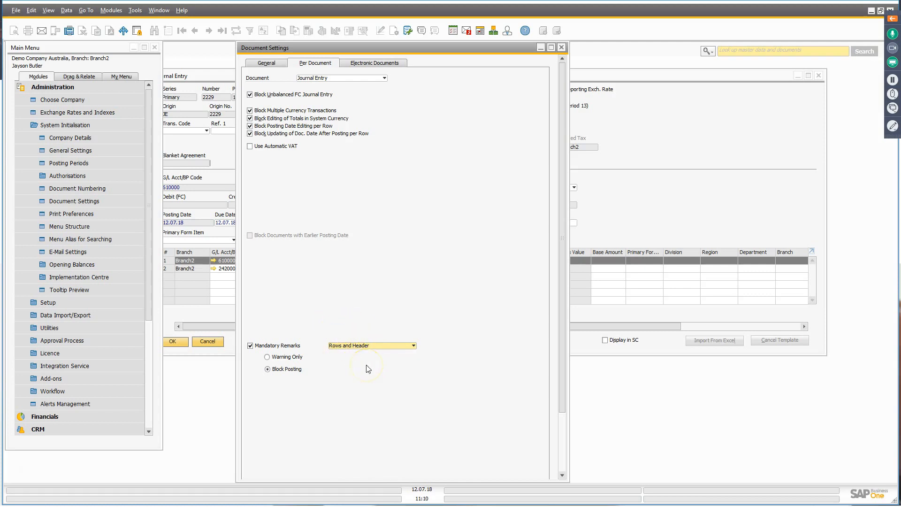
{"action": "scroll", "coordinate": [367, 368], "scroll_direction": "down", "scroll_amount": 2}
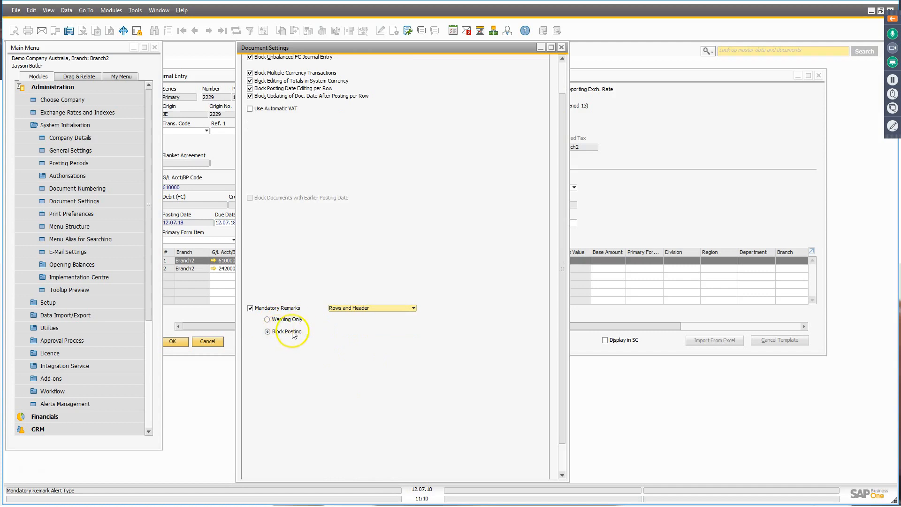
{"action": "scroll", "coordinate": [323, 368], "scroll_direction": "down", "scroll_amount": 2}
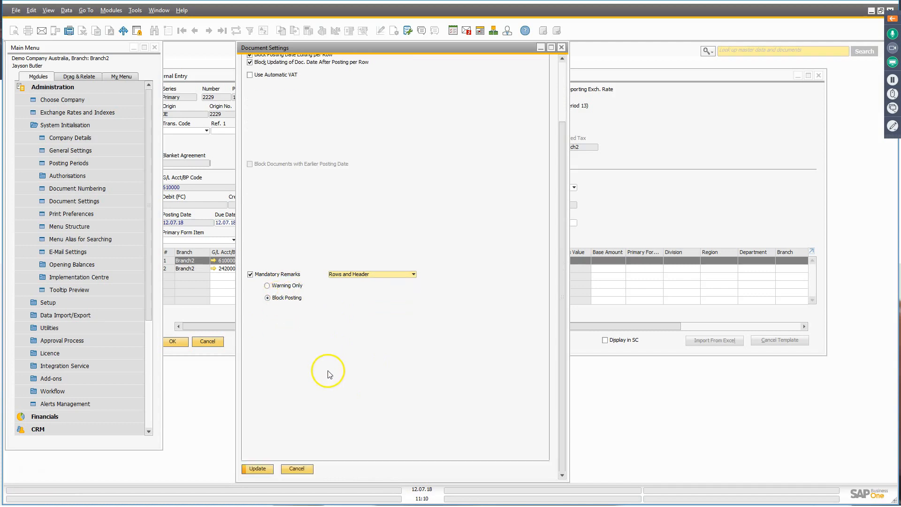
{"action": "left_click", "coordinate": [256, 469]}
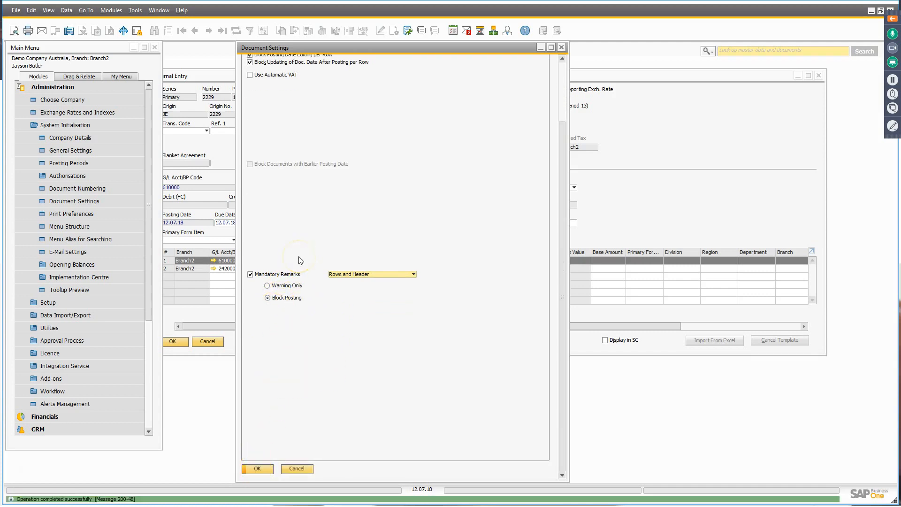
{"action": "left_click", "coordinate": [258, 468]}
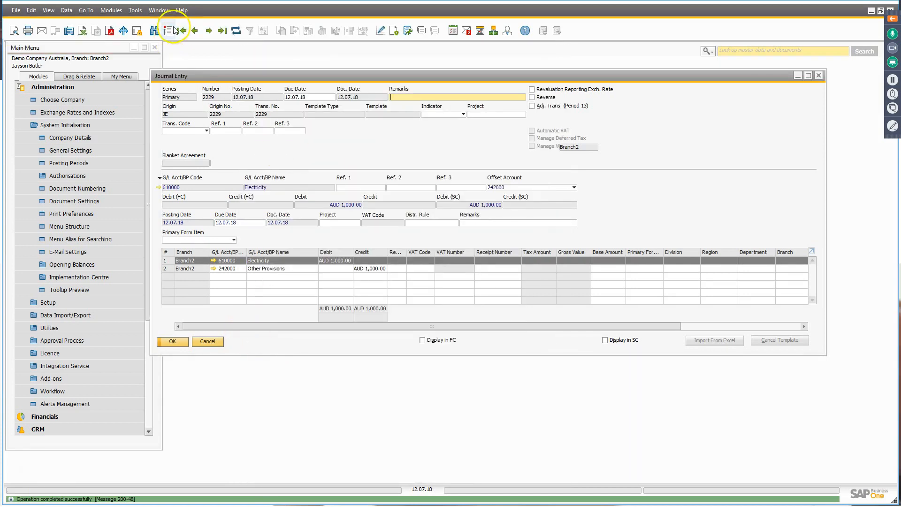
- Start a new journal entry and debit electricity account 610000 with AUD 1,000 on the first row
{"action": "left_click", "coordinate": [171, 30]}
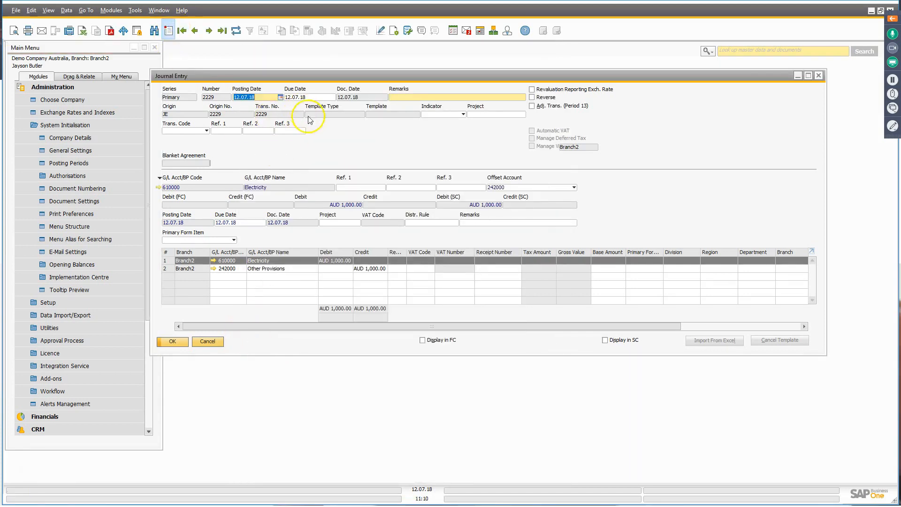
{"action": "left_click", "coordinate": [224, 261]}
{"action": "type", "text": "610000"}
{"action": "key", "text": "Tab"}
{"action": "type", "text": "1,00"}
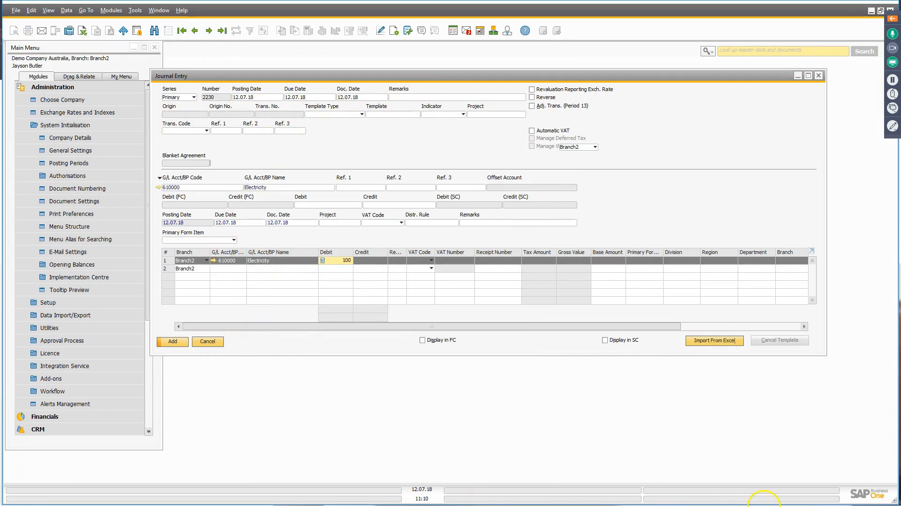
{"action": "type", "text": "0"}
{"action": "key", "text": "Tab"}
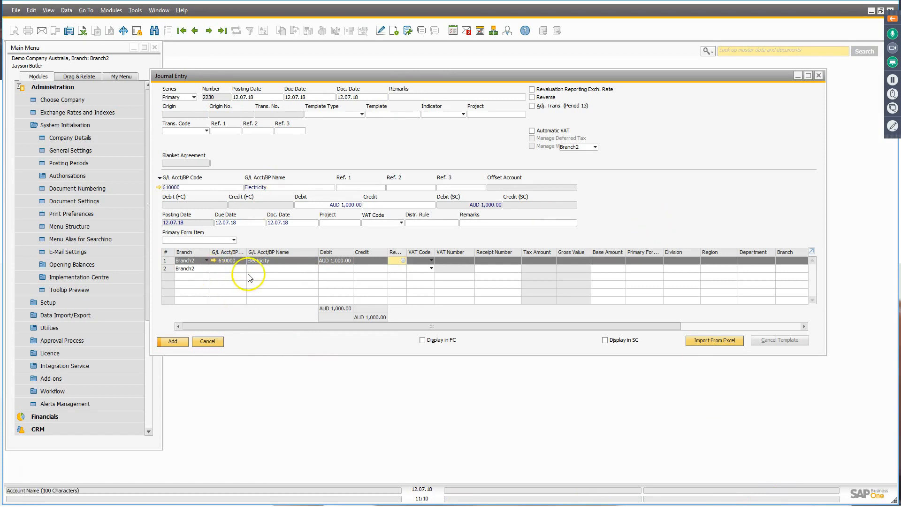
- Credit account 242000 with the balancing AUD 1,000 on the second row, and try to add the entry without remarks
{"action": "left_click", "coordinate": [231, 268]}
{"action": "type", "text": "242000"}
{"action": "key", "text": "Tab"}
{"action": "key", "text": "Tab"}
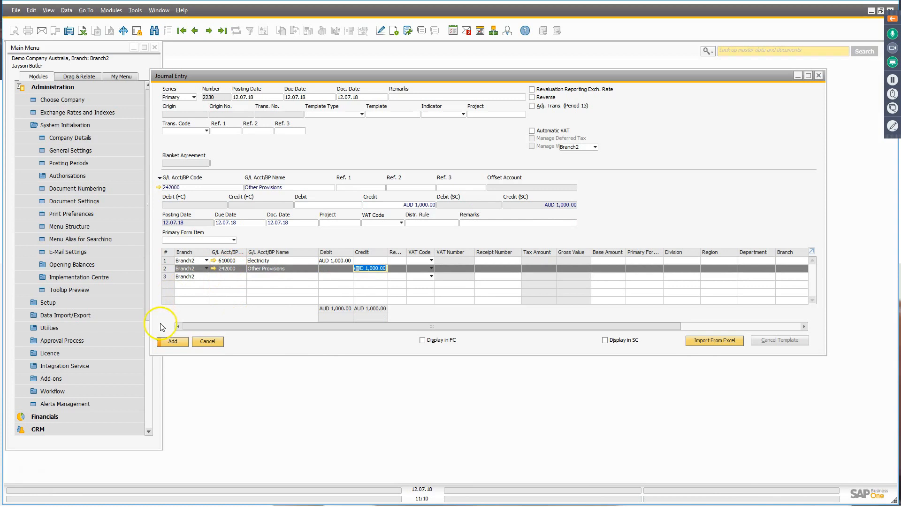
{"action": "left_click", "coordinate": [183, 342]}
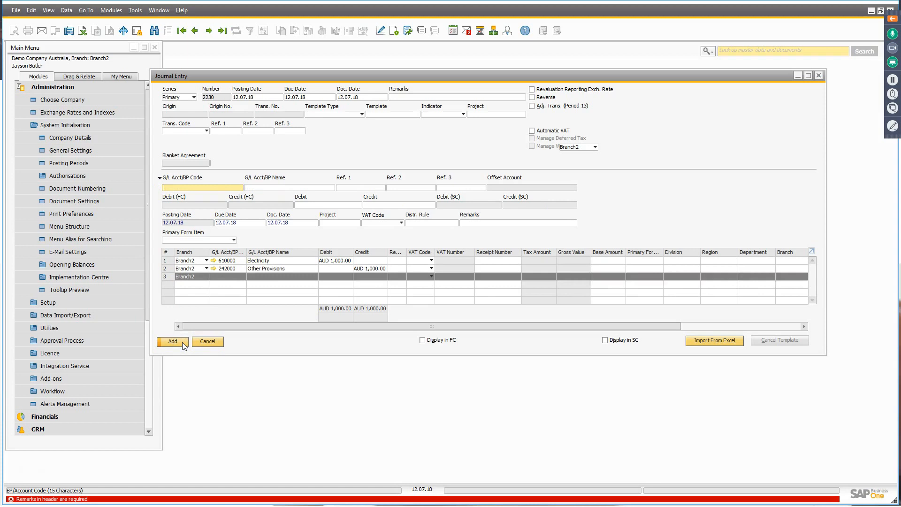
- Enter the header remark "Provision for Electricity for July 2018", copy it to the rows, and try to add the entry without distribution rules
{"action": "left_click", "coordinate": [438, 98]}
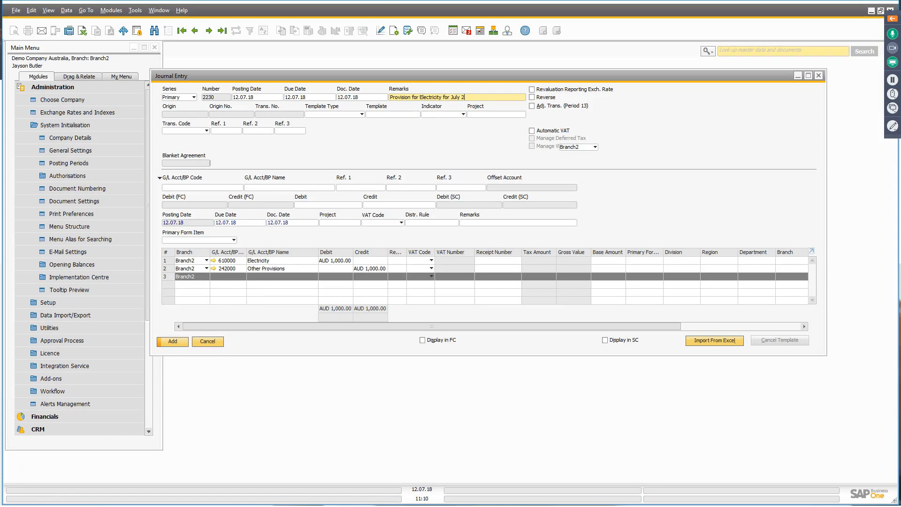
{"action": "type", "text": "018"}
{"action": "key", "text": "Tab"}
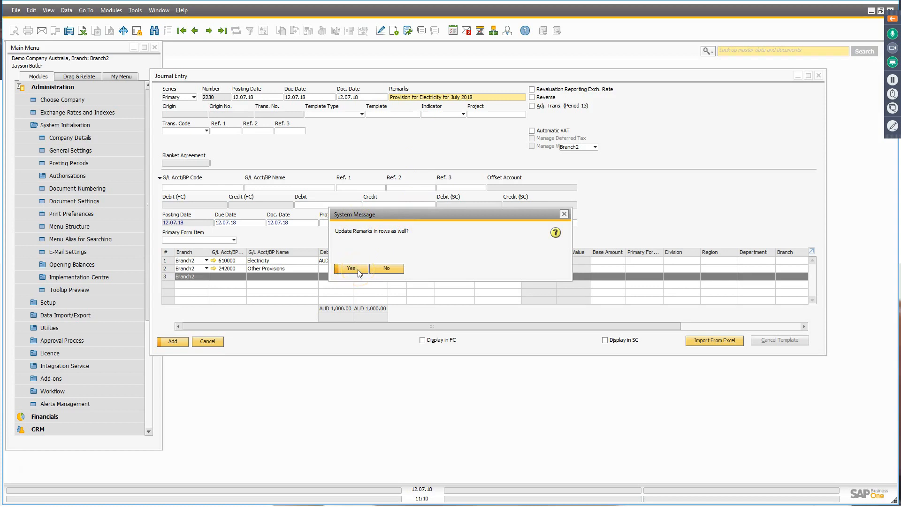
{"action": "left_click", "coordinate": [357, 269]}
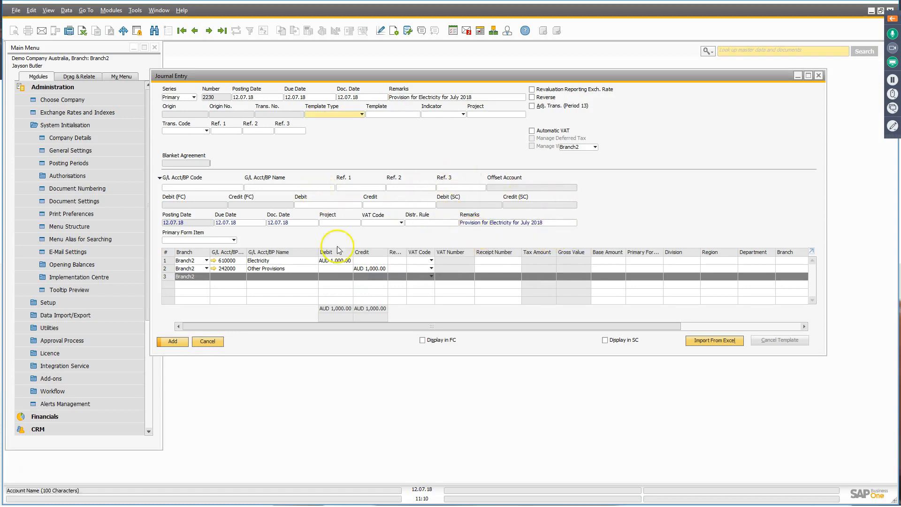
{"action": "left_click", "coordinate": [167, 269]}
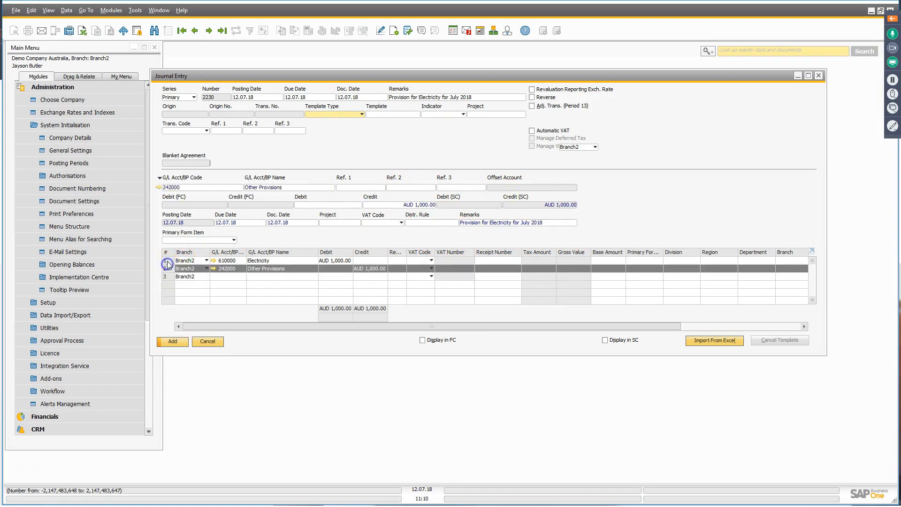
{"action": "left_click", "coordinate": [166, 260]}
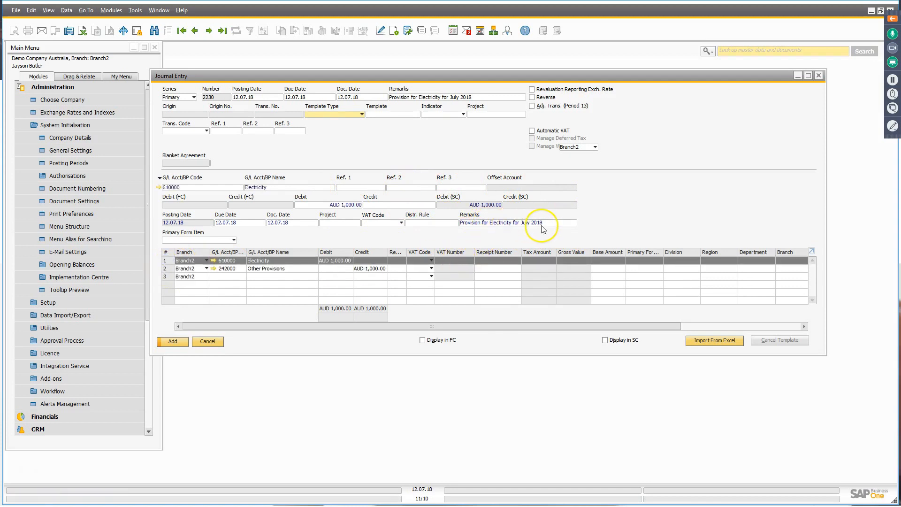
{"action": "left_click", "coordinate": [170, 342]}
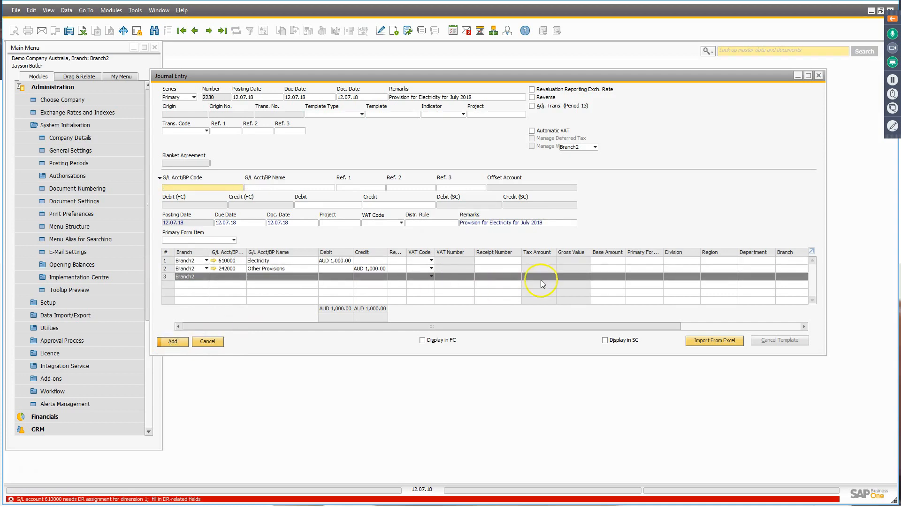
- Assign distribution rules DivA for Division, RegA for Region and DepA for Department to the 610000 row
{"action": "left_click", "coordinate": [686, 261]}
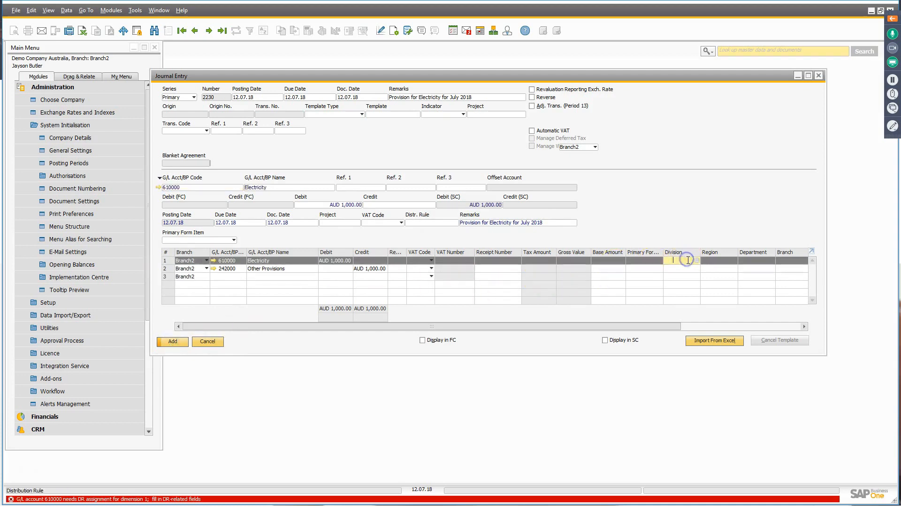
{"action": "left_click", "coordinate": [697, 260]}
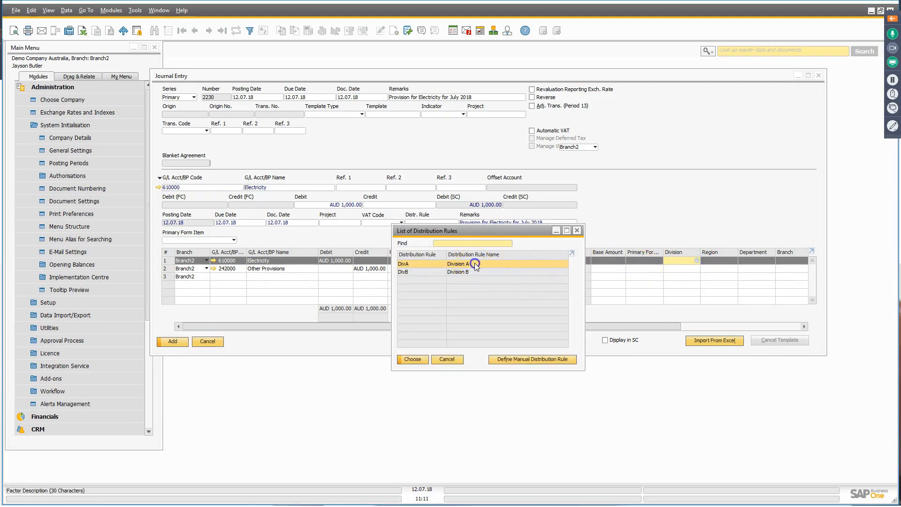
{"action": "double_click", "coordinate": [475, 264]}
{"action": "left_click", "coordinate": [718, 260]}
{"action": "left_click", "coordinate": [734, 260]}
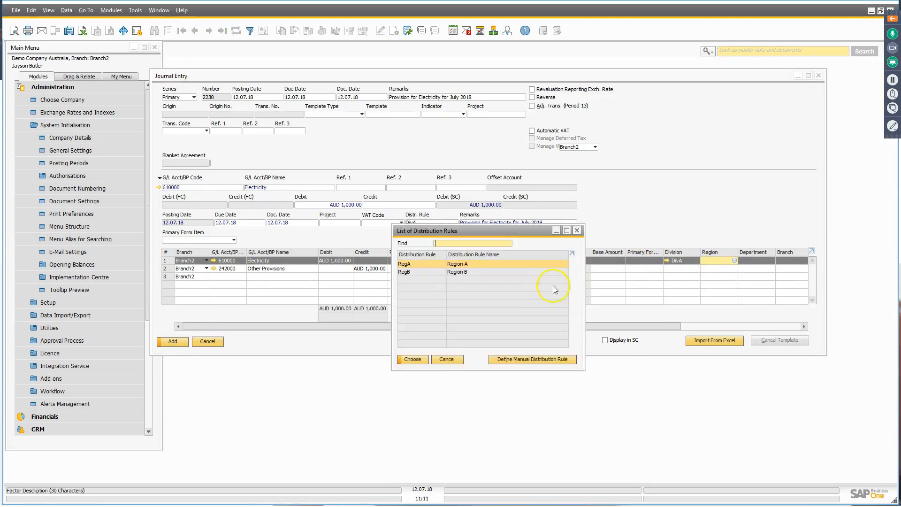
{"action": "double_click", "coordinate": [476, 264]}
{"action": "left_click", "coordinate": [751, 261]}
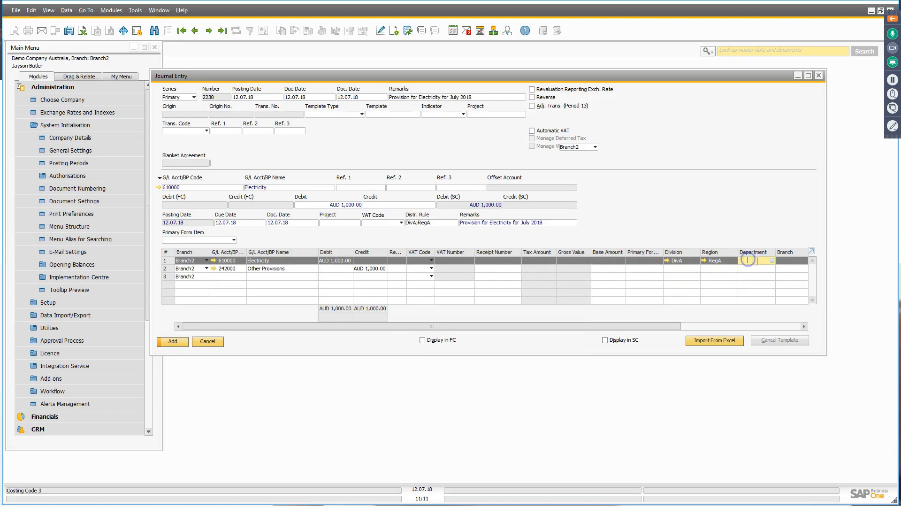
{"action": "left_click", "coordinate": [773, 261]}
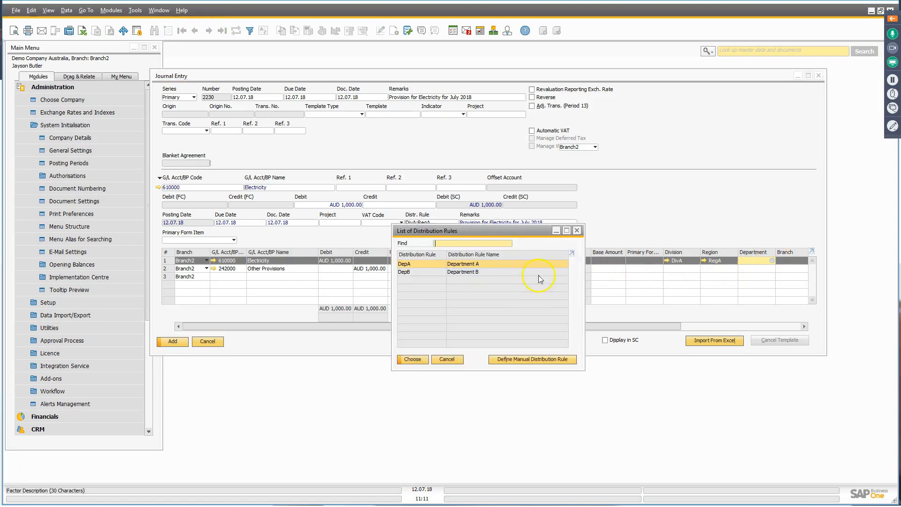
{"action": "double_click", "coordinate": [473, 263]}
- Assign Branch rule BrnA and the first listed Product Line rule to the 610000 row, and add the journal entry
{"action": "left_click", "coordinate": [785, 260]}
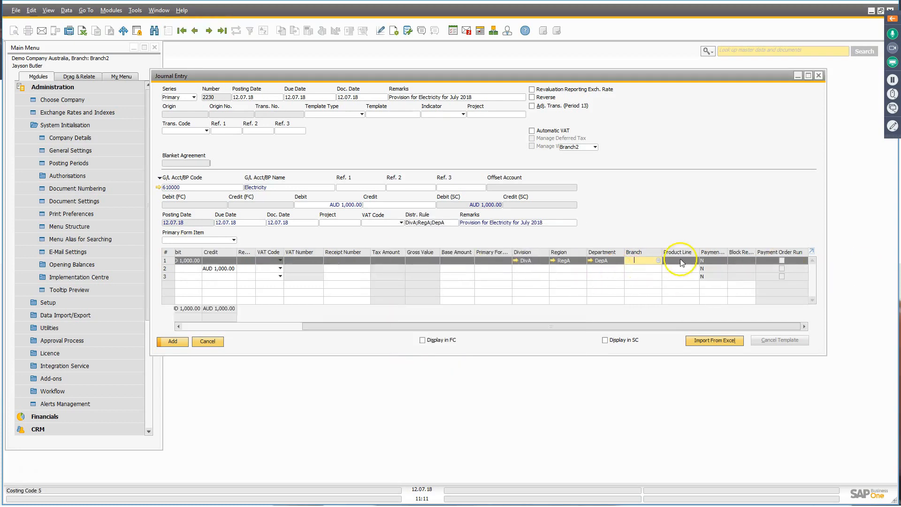
{"action": "left_click", "coordinate": [658, 260]}
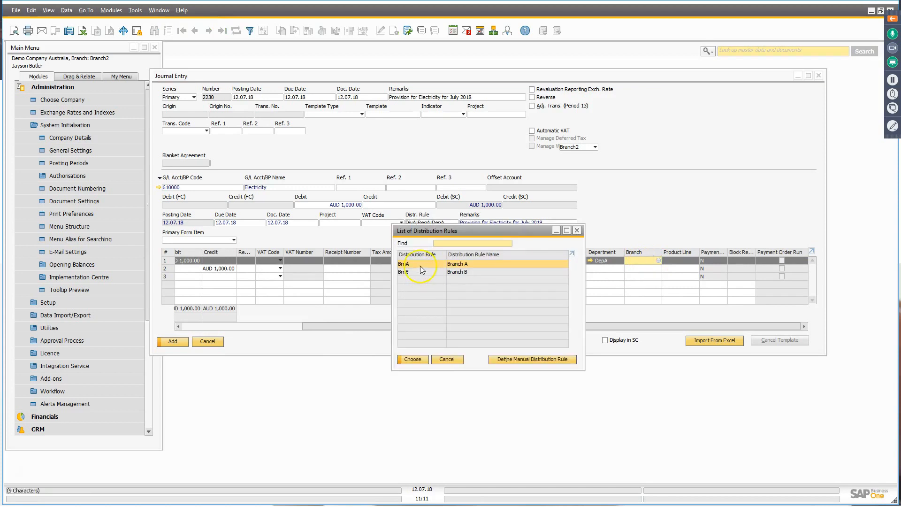
{"action": "left_click", "coordinate": [682, 261]}
{"action": "left_click", "coordinate": [696, 261]}
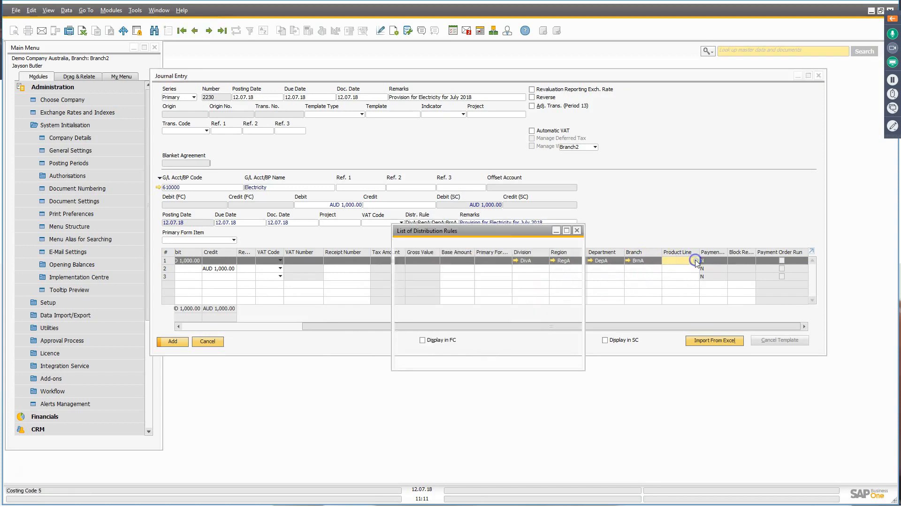
{"action": "double_click", "coordinate": [528, 263]}
{"action": "left_click", "coordinate": [168, 343]}
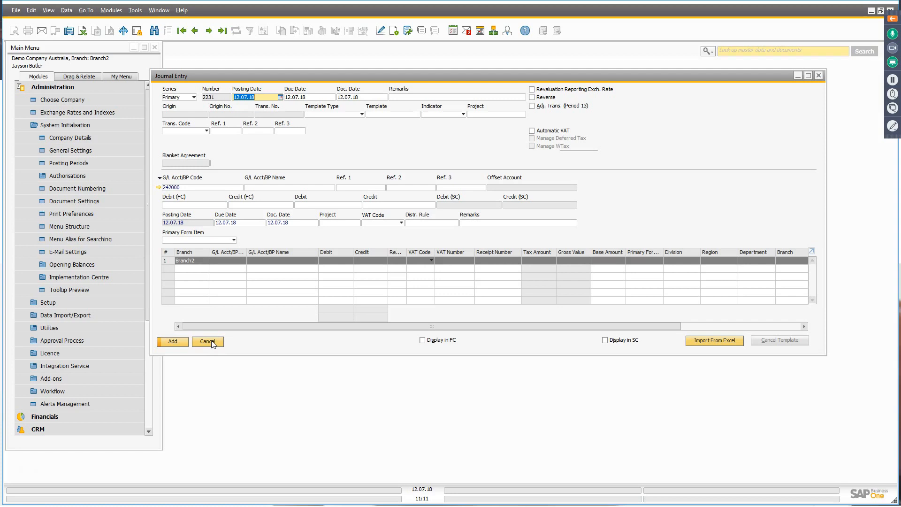
- Close the Journal Entry window and open Journal Vouchers from Financials, enlarged to show all voucher and transaction columns
{"action": "left_click", "coordinate": [212, 345]}
{"action": "left_click", "coordinate": [123, 126]}
{"action": "left_click", "coordinate": [94, 86]}
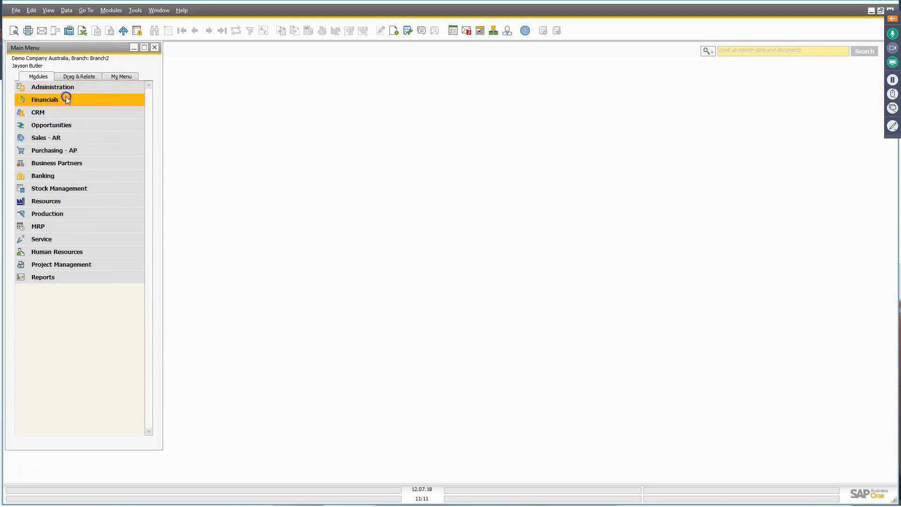
{"action": "left_click", "coordinate": [66, 99]}
{"action": "left_click", "coordinate": [70, 150]}
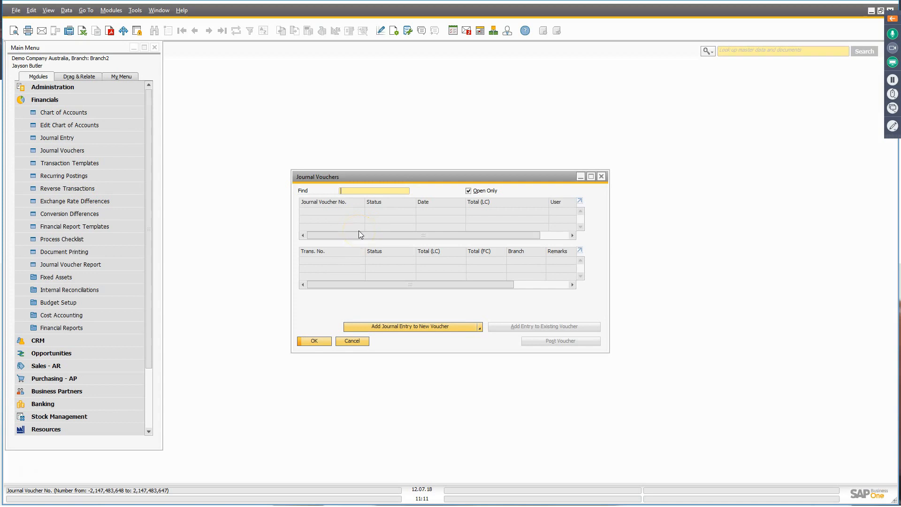
{"action": "left_click_drag", "start_coordinate": [391, 176], "coordinate": [313, 121]}
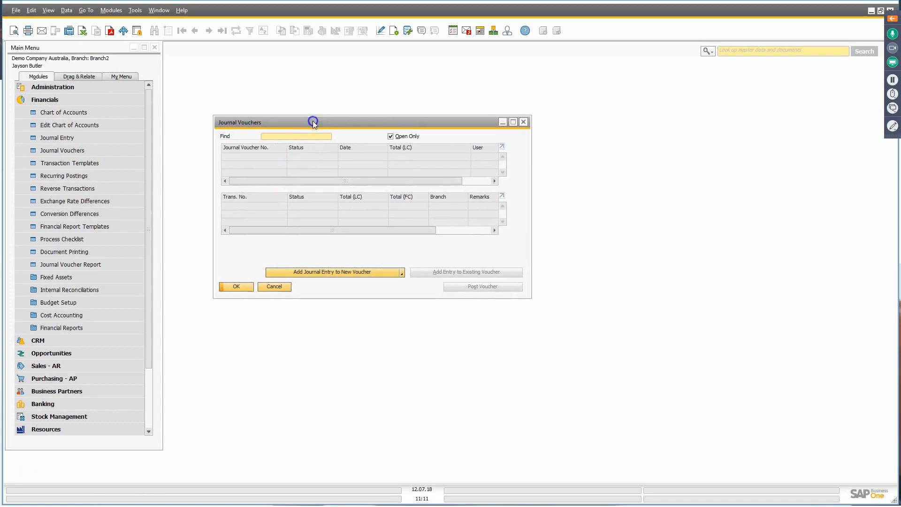
{"action": "left_click_drag", "start_coordinate": [531, 297], "coordinate": [642, 338]}
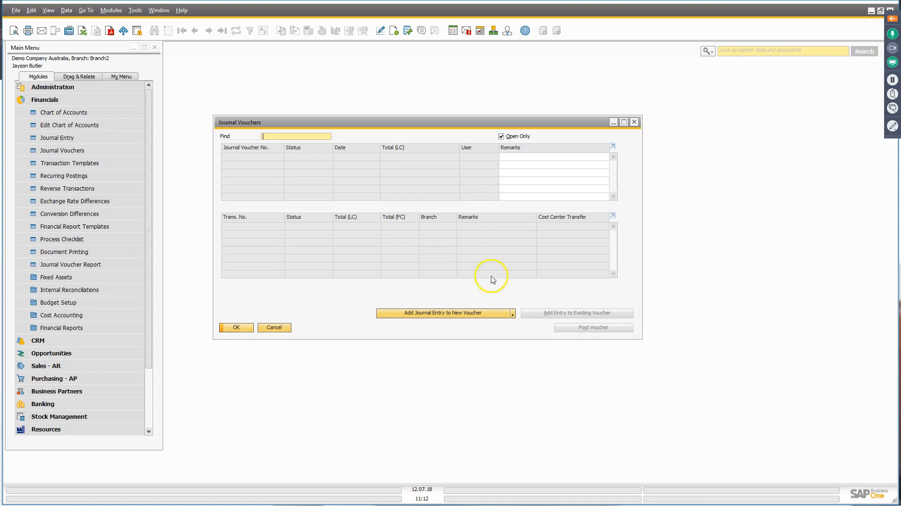
- Start a journal entry in a new voucher with the remark "Test" and debit 1,000 to account 610000
{"action": "left_click", "coordinate": [464, 314]}
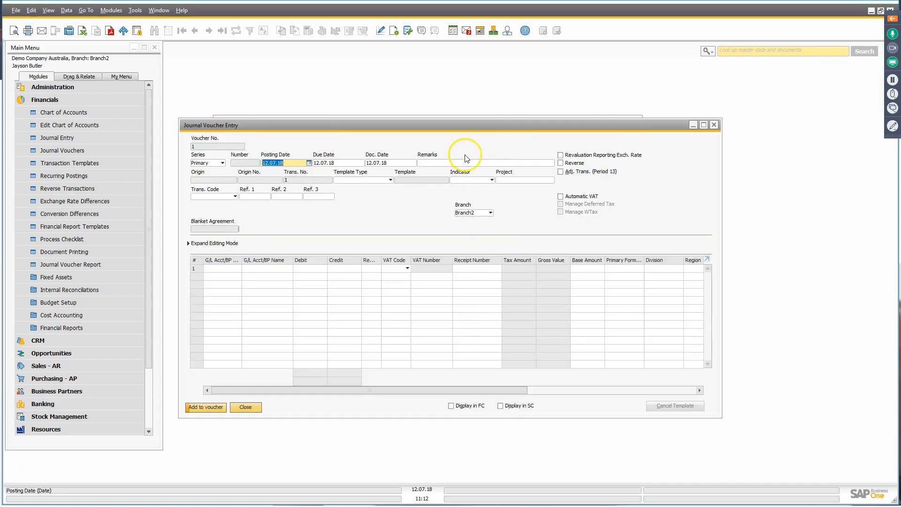
{"action": "left_click", "coordinate": [425, 162]}
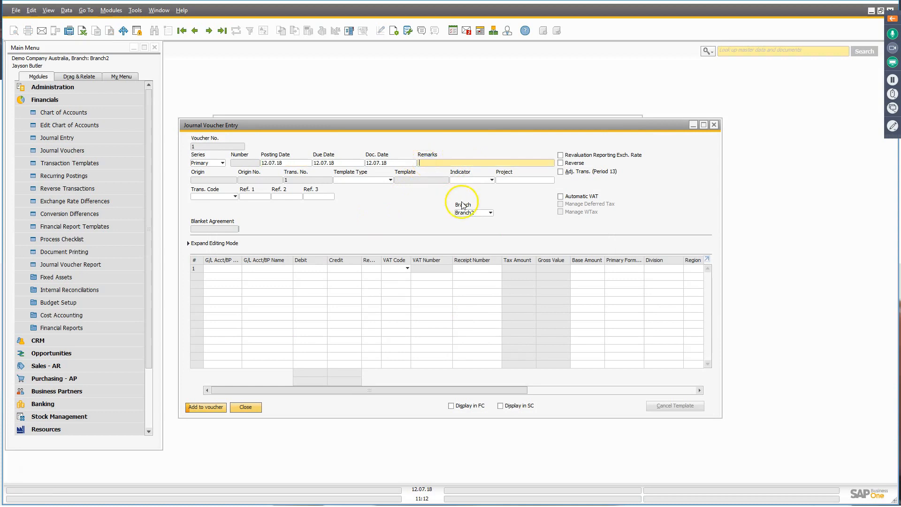
{"action": "type", "text": "Test"}
{"action": "key", "text": "Tab"}
{"action": "left_click", "coordinate": [220, 266]}
{"action": "type", "text": "610000"}
{"action": "key", "text": "Tab"}
{"action": "type", "text": "1,"}
{"action": "type", "text": "000"}
{"action": "key", "text": "Tab"}
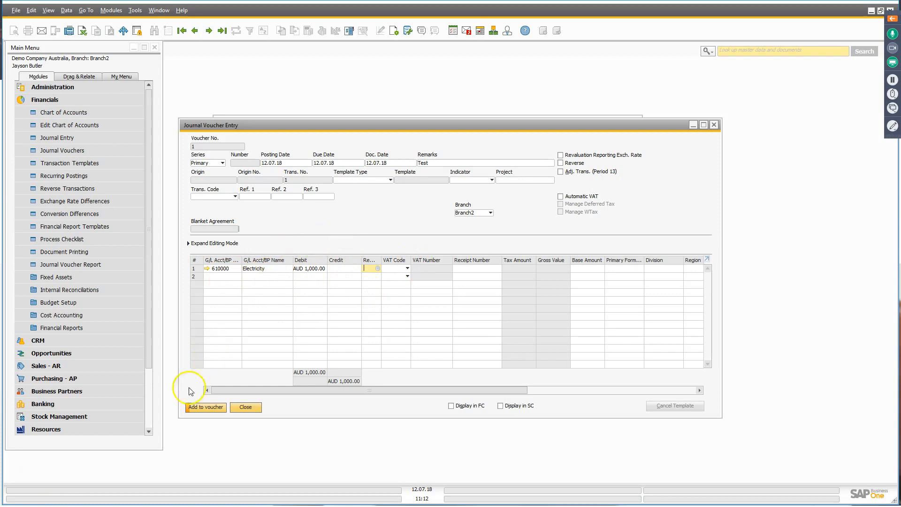
- Add the unbalanced entry to the voucher despite the imbalance and close the Journal Voucher Entry window
{"action": "left_click", "coordinate": [199, 407]}
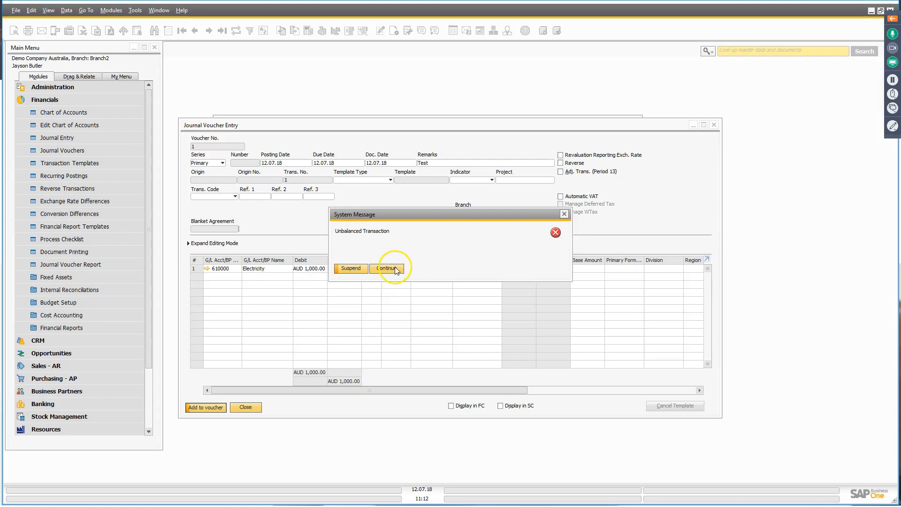
{"action": "left_click", "coordinate": [386, 269]}
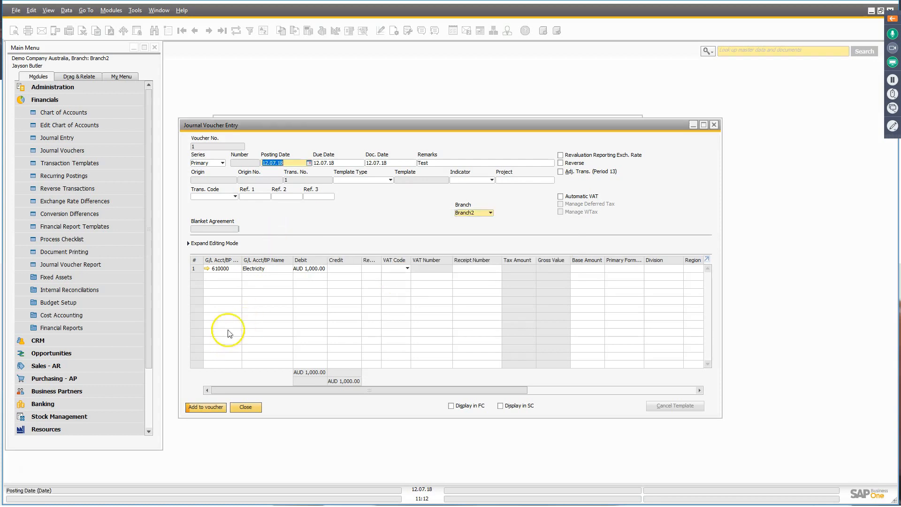
{"action": "left_click", "coordinate": [245, 407]}
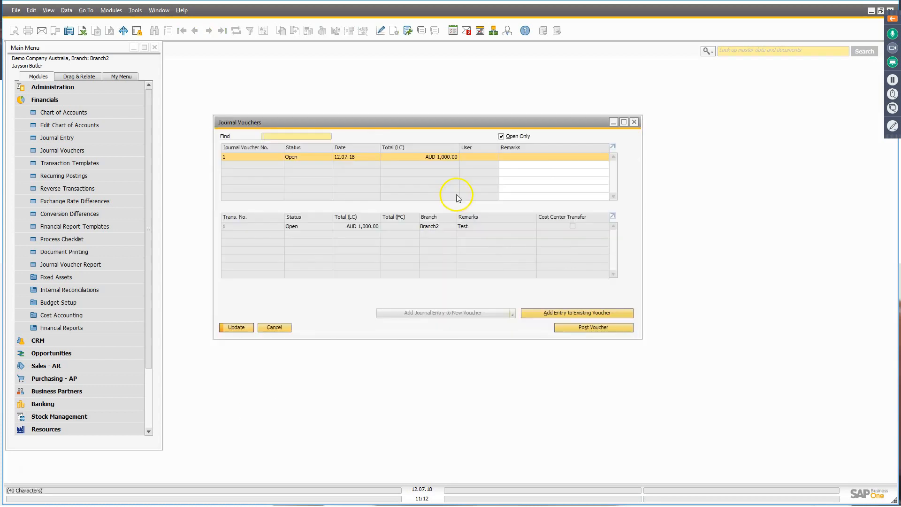
- Try to post the voucher to the permanent file with its "Test" transaction still unbalanced
{"action": "left_click", "coordinate": [262, 227]}
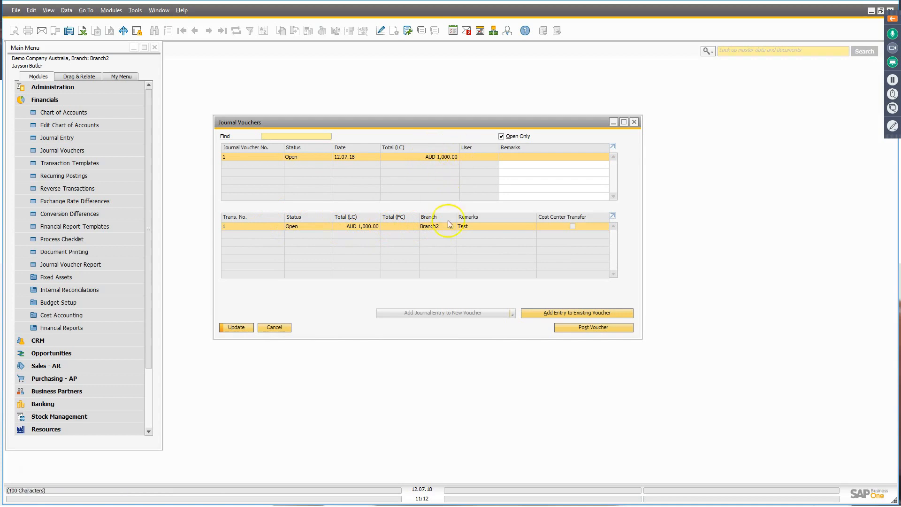
{"action": "left_click", "coordinate": [606, 328]}
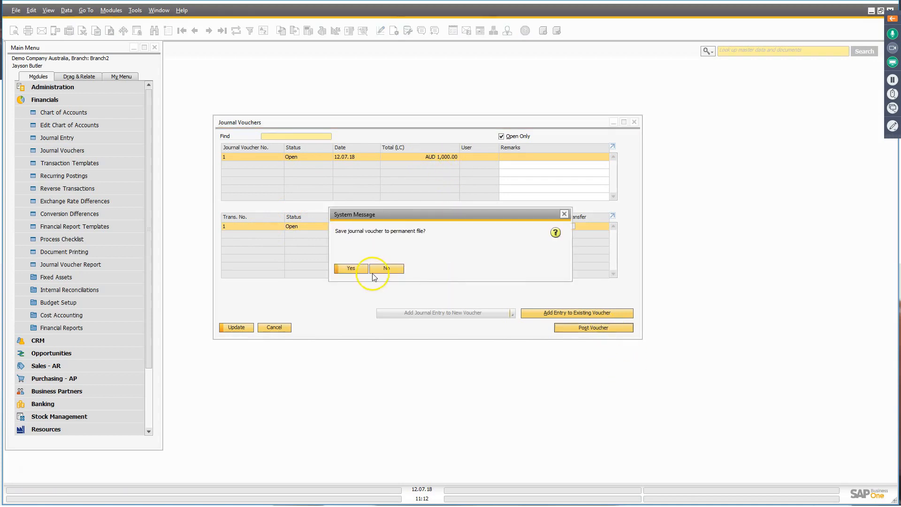
{"action": "left_click", "coordinate": [350, 268]}
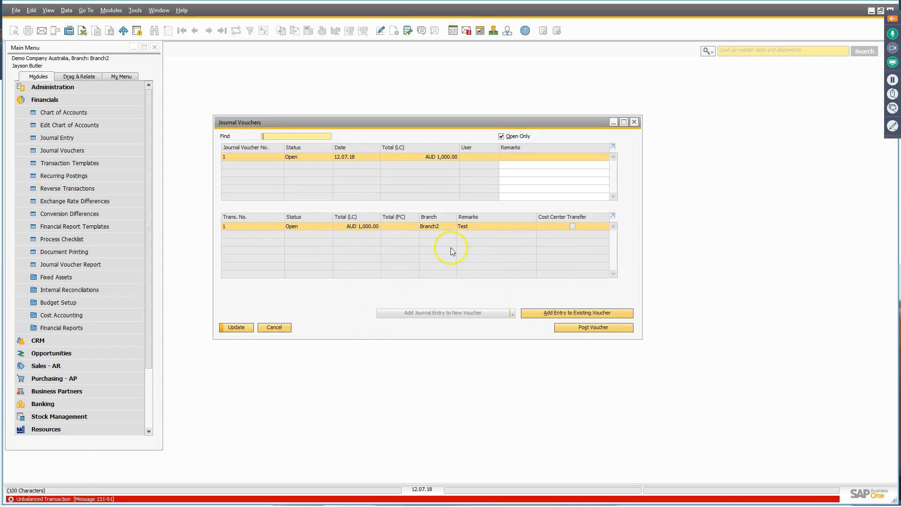
- Open the voucher's "Test" transaction and add a row for account 242000 with a credit of 1,000
{"action": "double_click", "coordinate": [301, 227]}
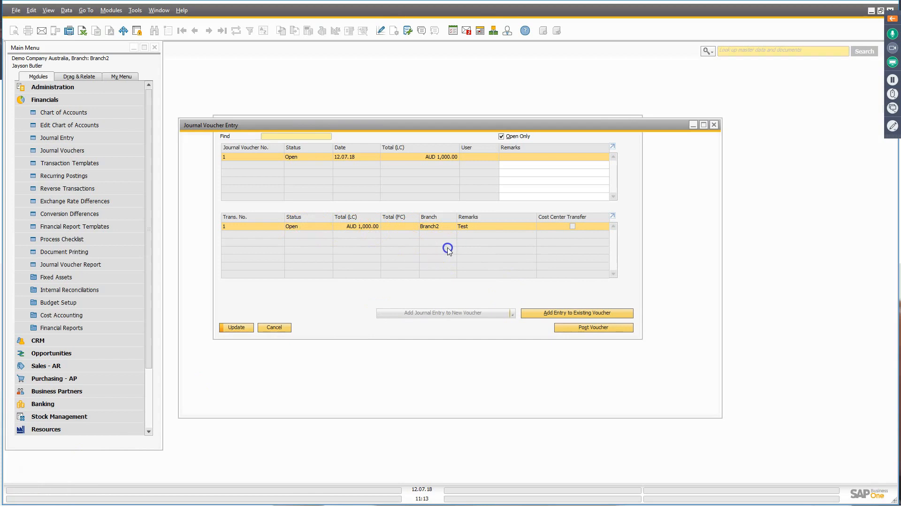
{"action": "left_click", "coordinate": [229, 280]}
{"action": "type", "text": "242000"}
{"action": "key", "text": "Tab"}
{"action": "key", "text": "Tab"}
{"action": "key", "text": "Tab"}
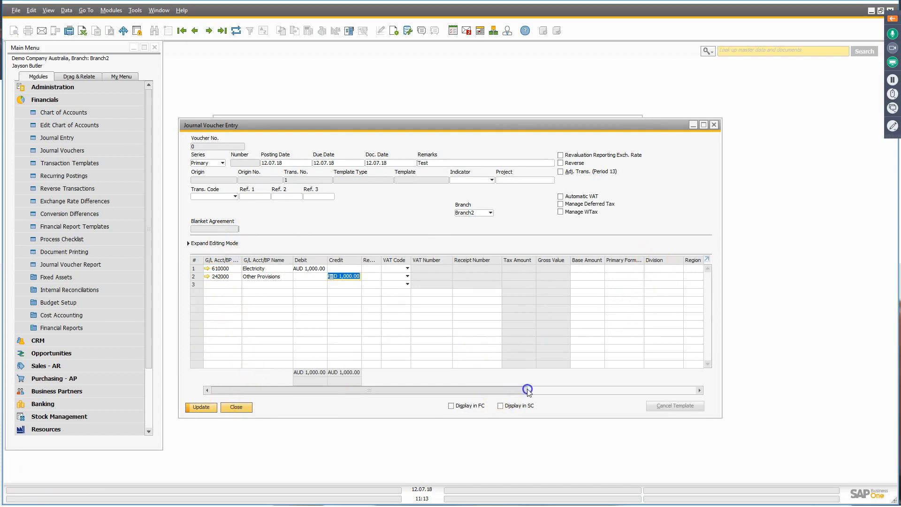
- Assign distribution rules DivA for Division, RegA for Region and DepA for Department to the voucher entry's 610000 row
{"action": "left_click", "coordinate": [556, 392]}
{"action": "left_click", "coordinate": [556, 393]}
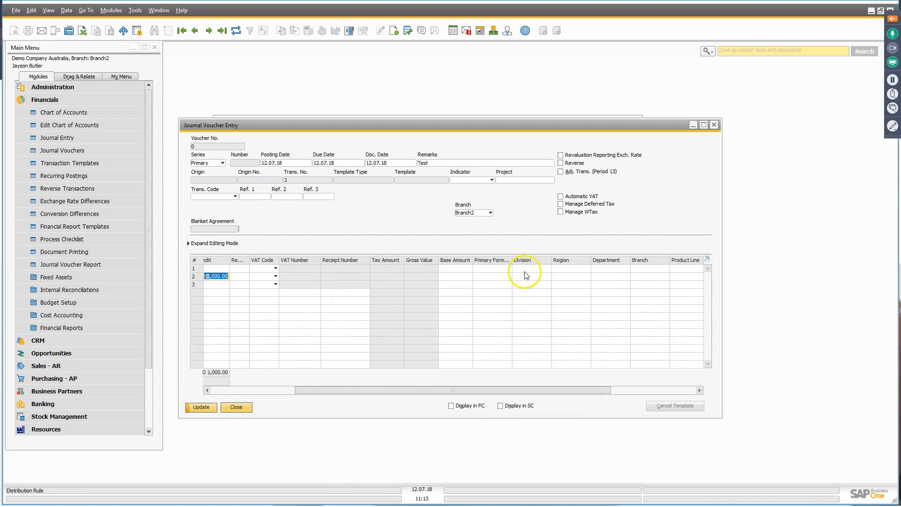
{"action": "left_click", "coordinate": [538, 267]}
{"action": "type", "text": "DivA"}
{"action": "key", "text": "Tab"}
{"action": "type", "text": "Re"}
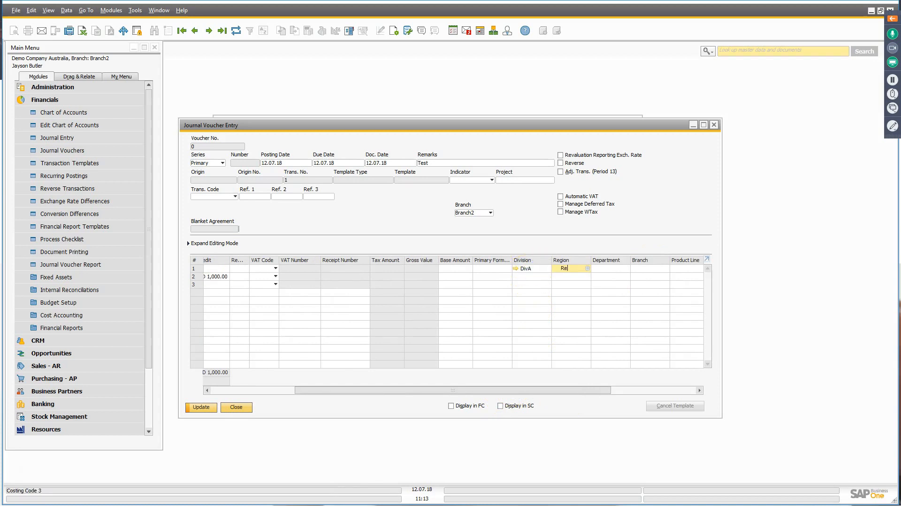
{"action": "type", "text": "gA"}
{"action": "key", "text": "Tab"}
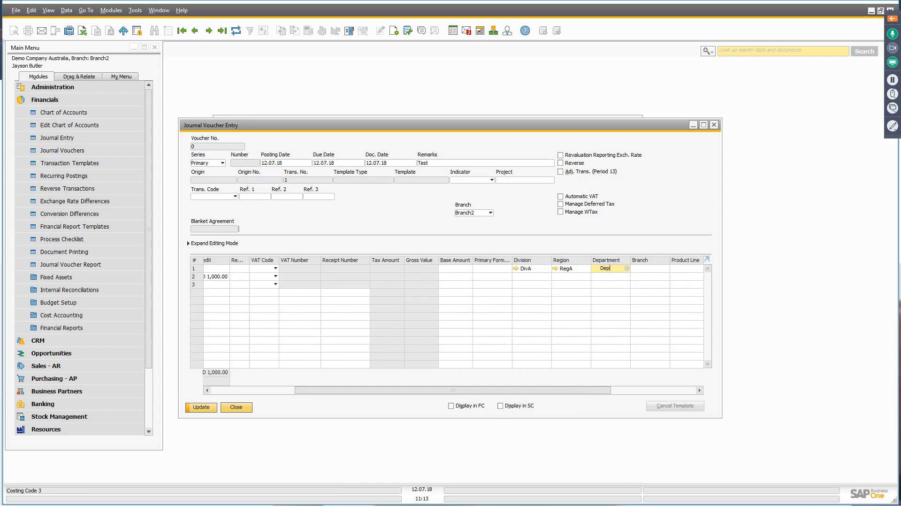
{"action": "key", "text": "Tab"}
{"action": "key", "text": "Return"}
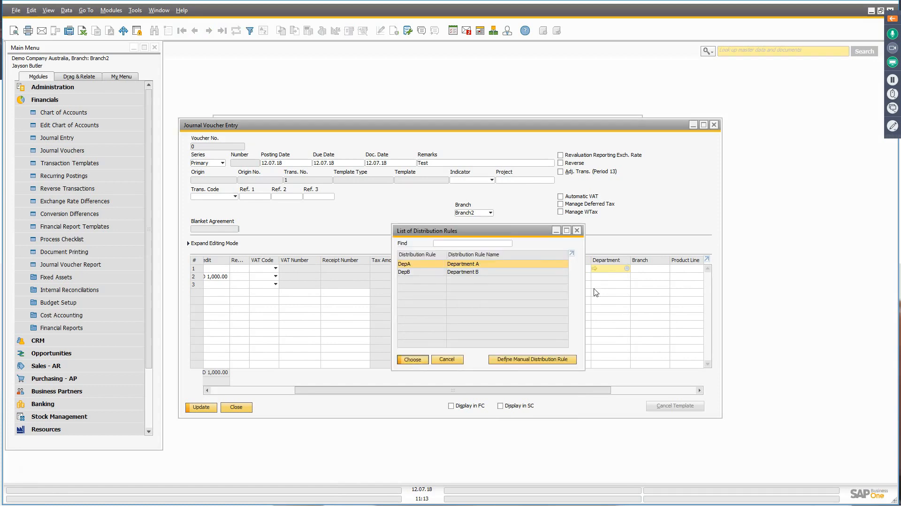
- Assign Branch rule BrnA and Product Line rule PL1 to the 610000 row, and update and close the voucher entry
{"action": "type", "text": "BrnA"}
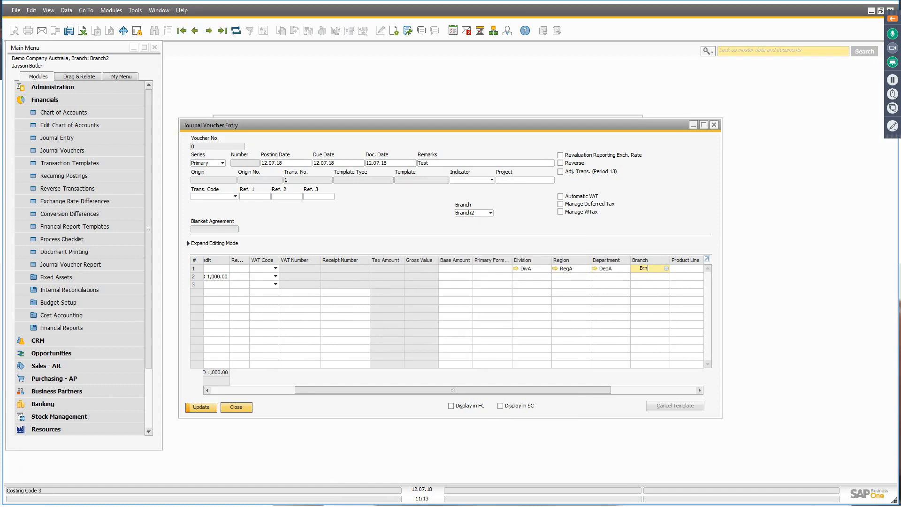
{"action": "key", "text": "Tab"}
{"action": "type", "text": "PL1"}
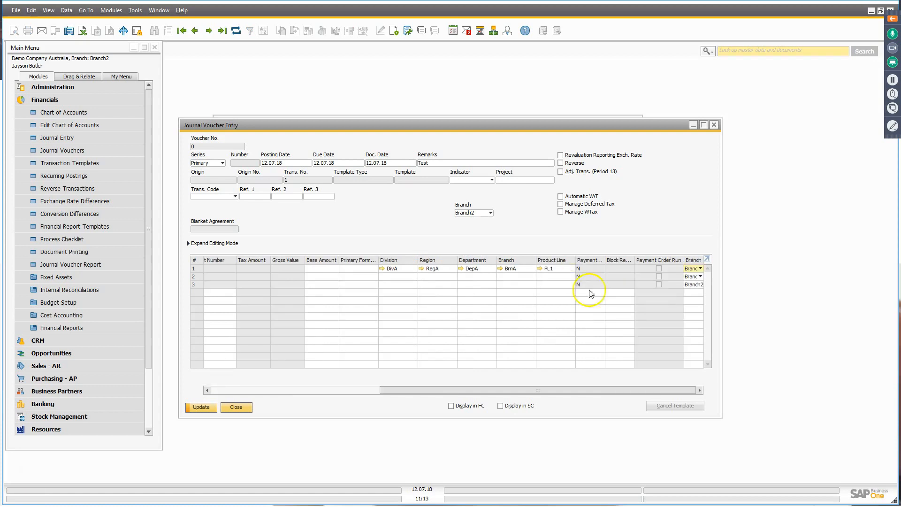
{"action": "left_click", "coordinate": [202, 407]}
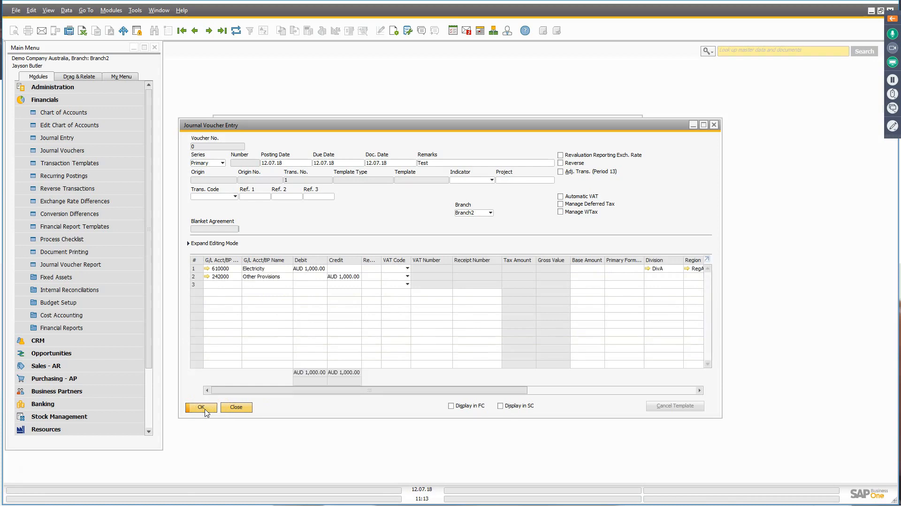
{"action": "left_click", "coordinate": [205, 410]}
- Post the balanced voucher to the permanent file and close the Journal Vouchers window
{"action": "left_click", "coordinate": [518, 227]}
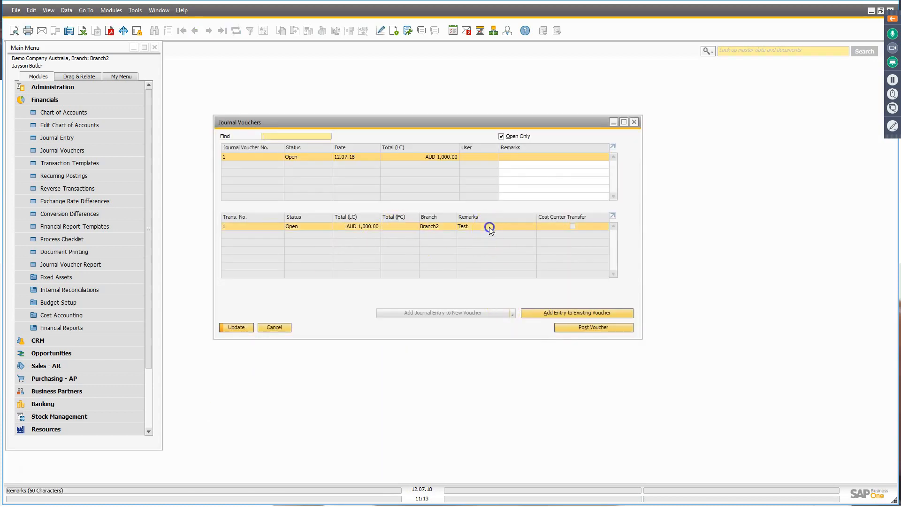
{"action": "left_click", "coordinate": [599, 327]}
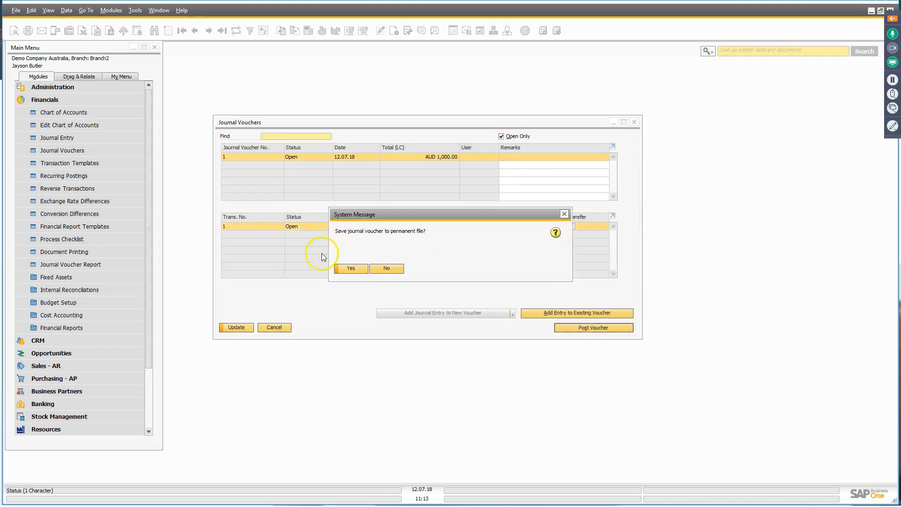
{"action": "left_click", "coordinate": [350, 268]}
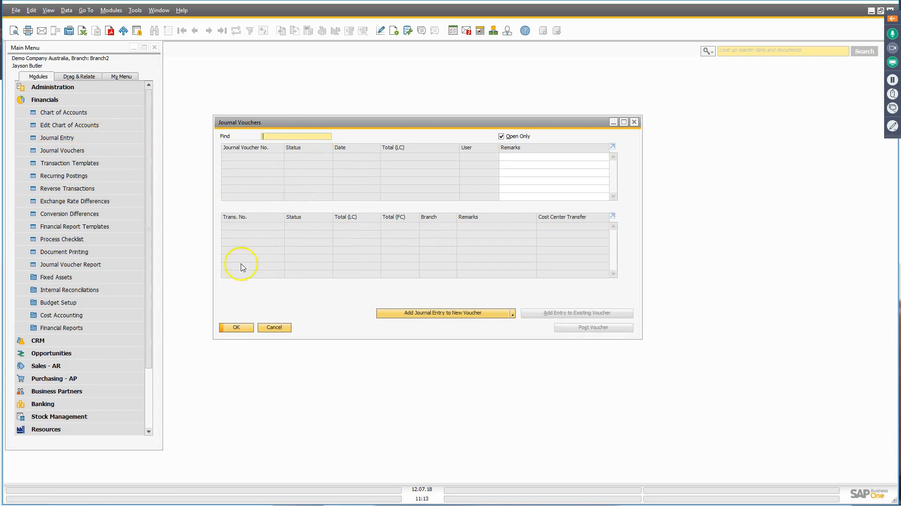
{"action": "left_click", "coordinate": [288, 328]}
{"action": "key", "text": "alt+Tab"}
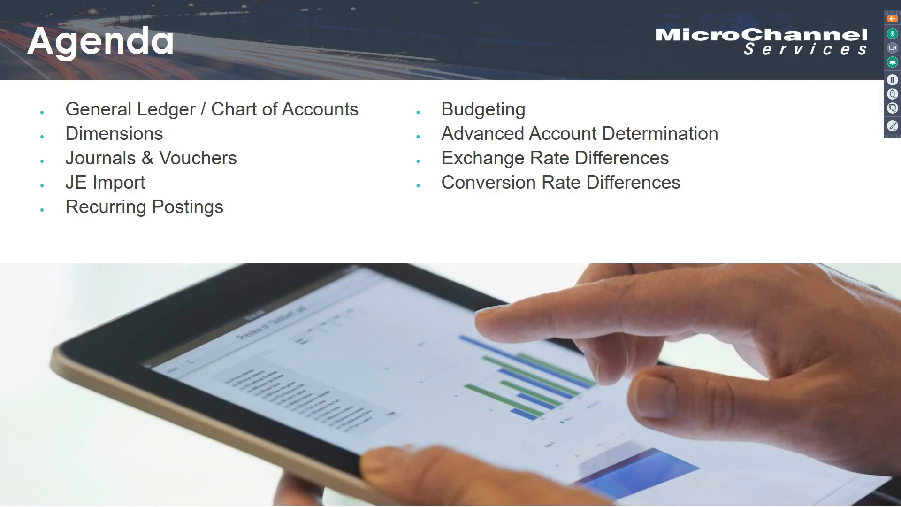
{"action": "key", "text": "alt+Tab"}
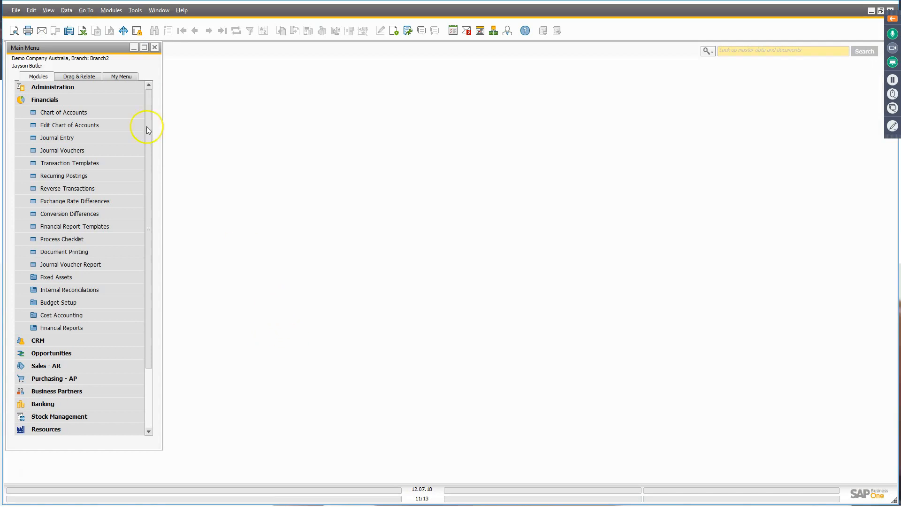
- Open Import from Excel from the Data Import section of Administration
{"action": "left_click", "coordinate": [88, 100]}
{"action": "left_click", "coordinate": [84, 90]}
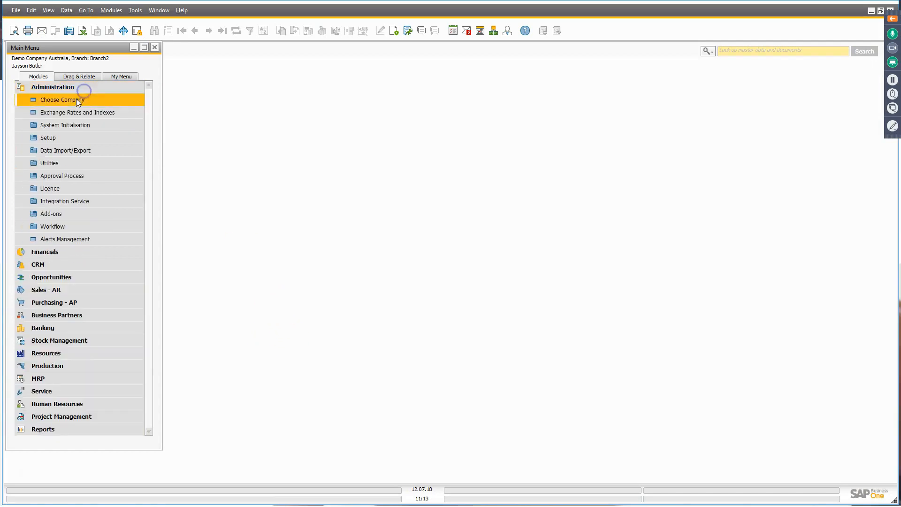
{"action": "left_click", "coordinate": [82, 150]}
{"action": "left_click", "coordinate": [91, 162]}
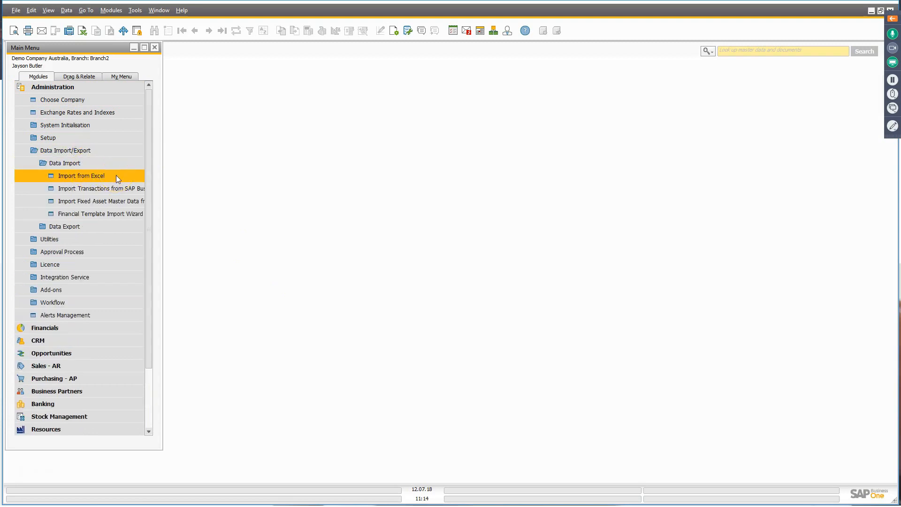
{"action": "left_click", "coordinate": [130, 178]}
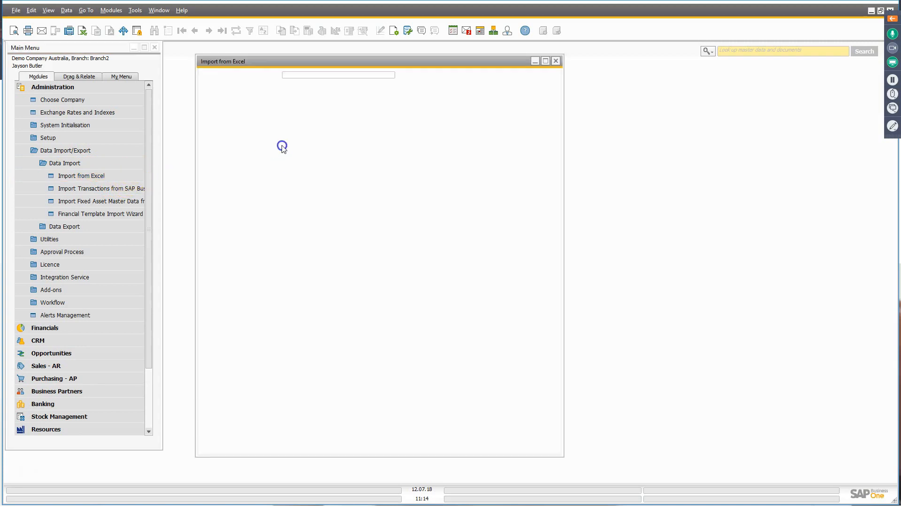
- Set the data type to import to Journal Entry and choose the data template JE2 for the mapping
{"action": "left_click", "coordinate": [359, 75]}
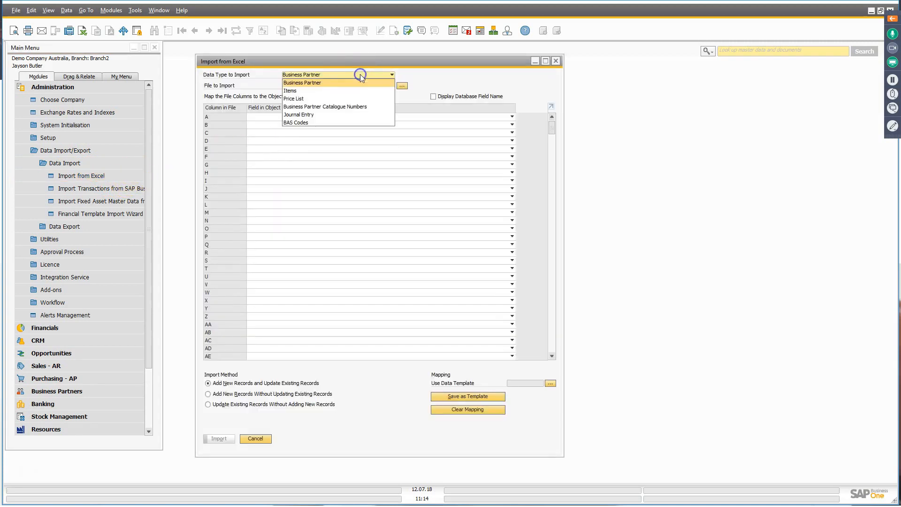
{"action": "left_click", "coordinate": [356, 86]}
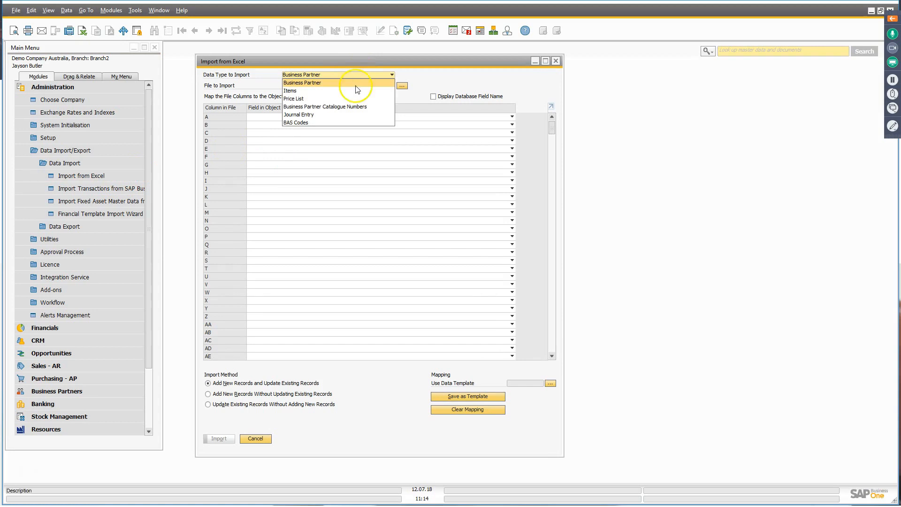
{"action": "left_click", "coordinate": [348, 114]}
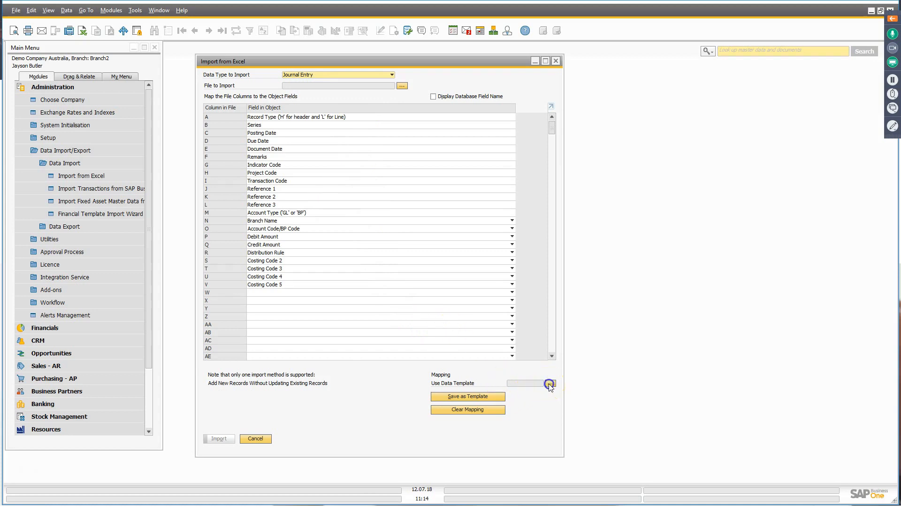
{"action": "left_click", "coordinate": [550, 384]}
{"action": "left_click", "coordinate": [343, 218]}
{"action": "left_click", "coordinate": [357, 324]}
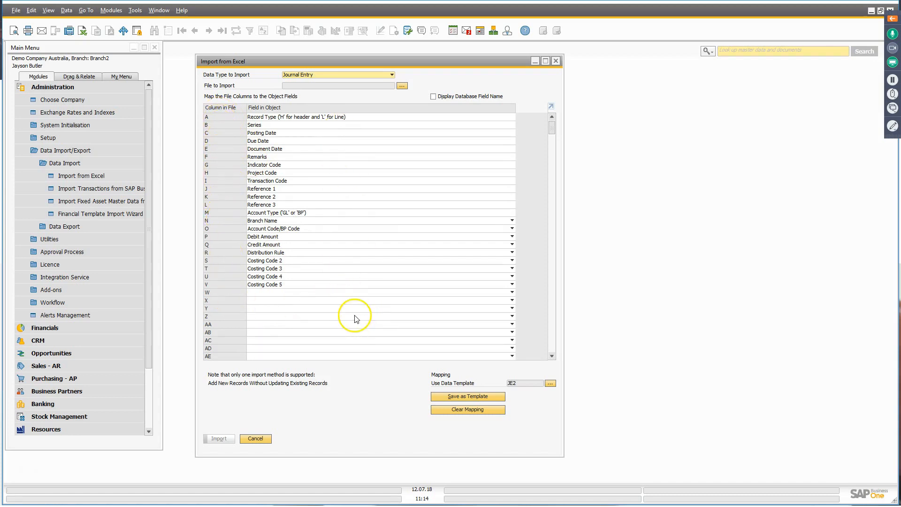
- Switch to Excel and examine the header and line record types in column A of JE1.txt
{"action": "key", "text": "alt+Tab"}
{"action": "key", "text": "alt+Tab"}
{"action": "key", "text": "alt+Tab"}
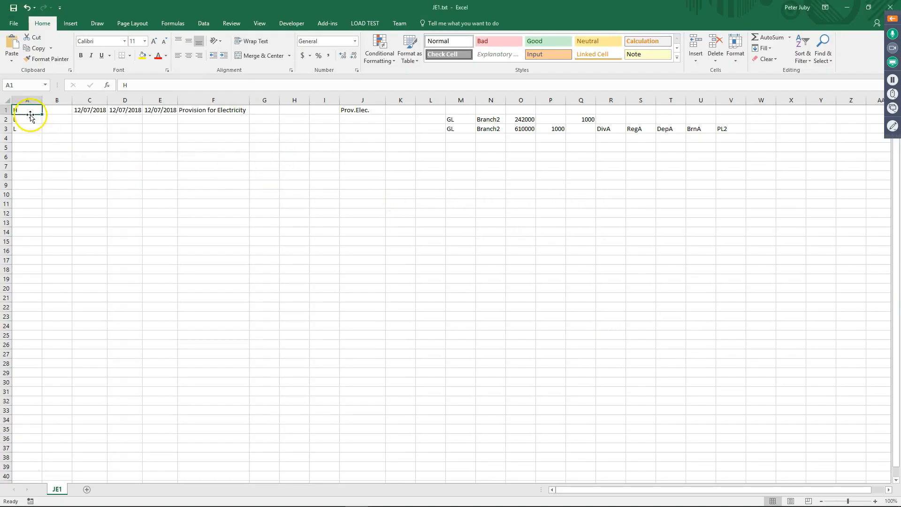
{"action": "left_click", "coordinate": [23, 121]}
{"action": "left_click", "coordinate": [19, 127]}
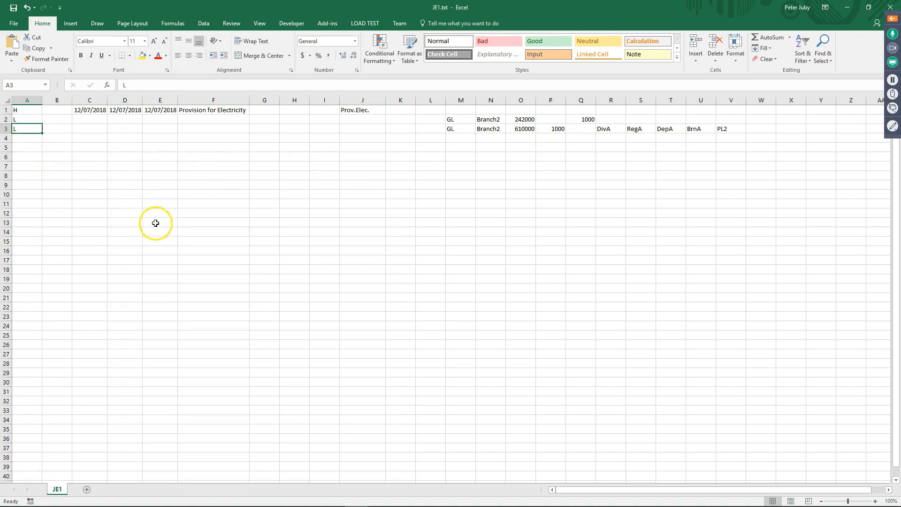
- Switch to SAP Business One and select JE1.txt on the Desktop as the file to import
{"action": "key", "text": "alt+Tab"}
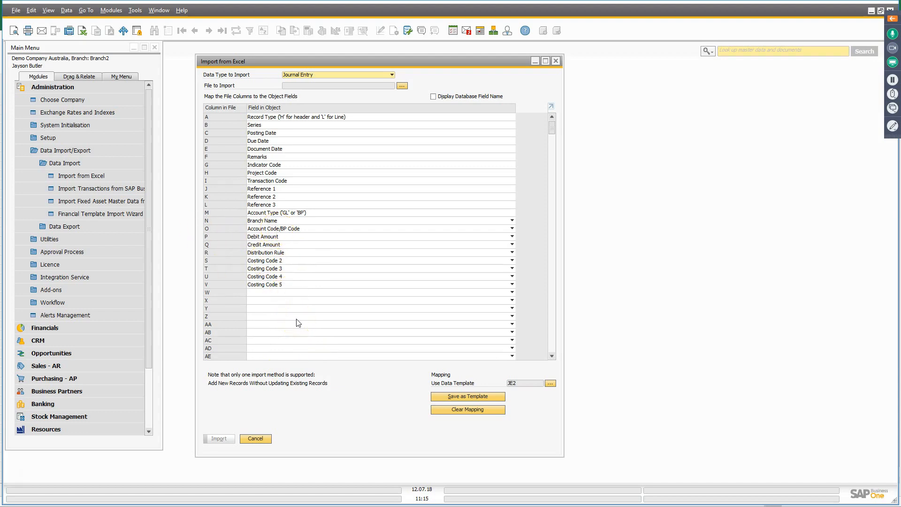
{"action": "left_click", "coordinate": [401, 86]}
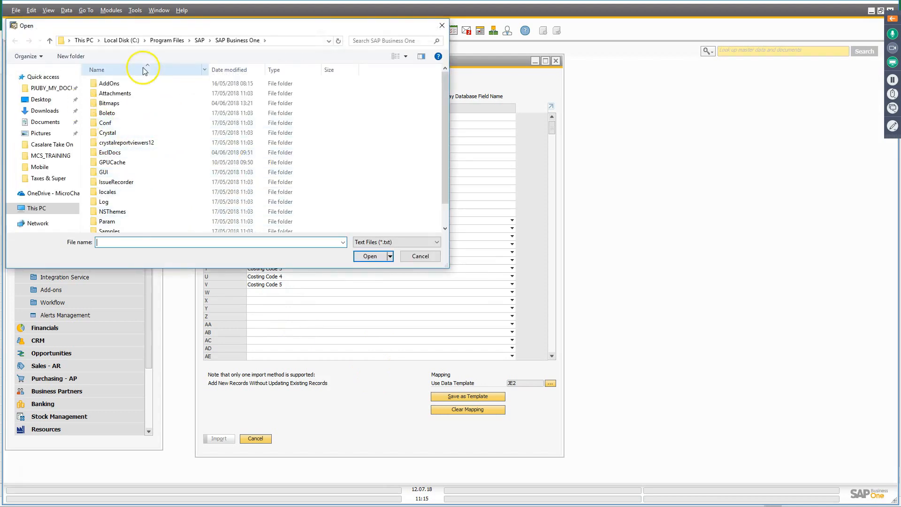
{"action": "left_click", "coordinate": [39, 99]}
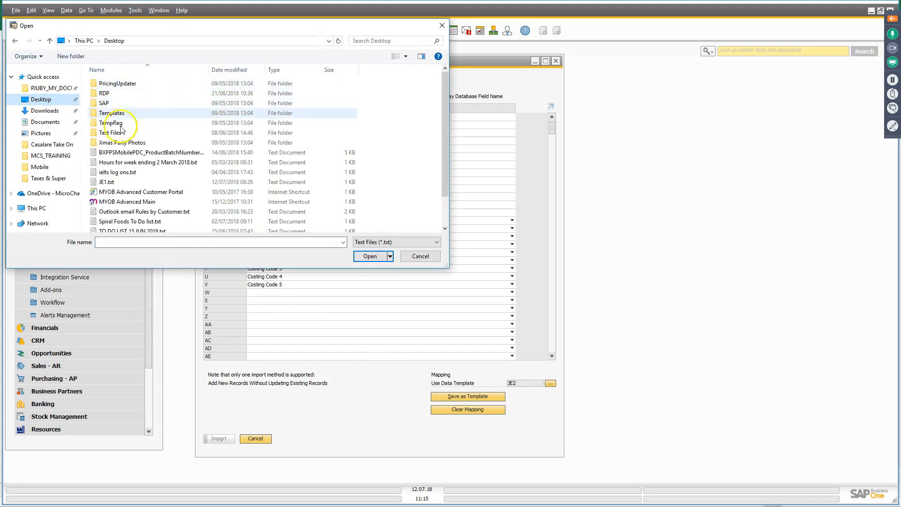
{"action": "left_click", "coordinate": [113, 182]}
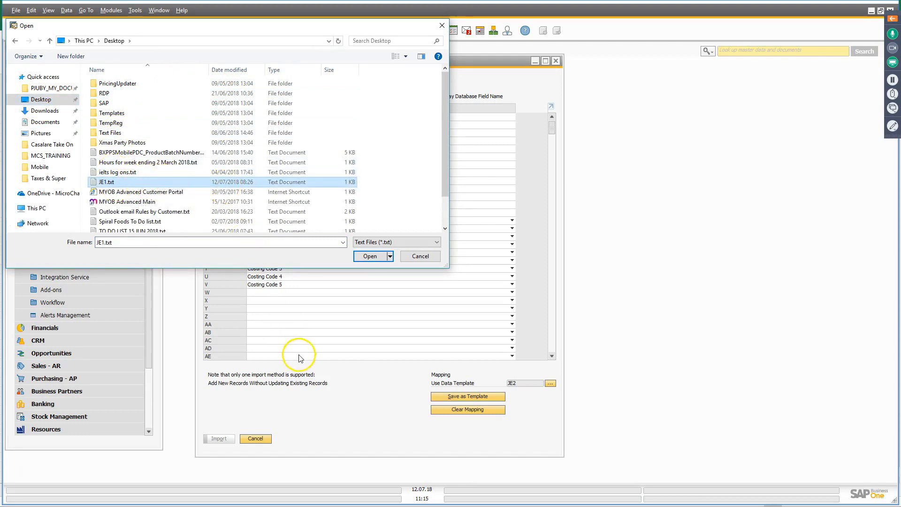
- Close JE1.txt in Excel without saving changes, and load the selected file into Import from Excel
{"action": "key", "text": "alt+Tab"}
{"action": "left_click", "coordinate": [341, 225]}
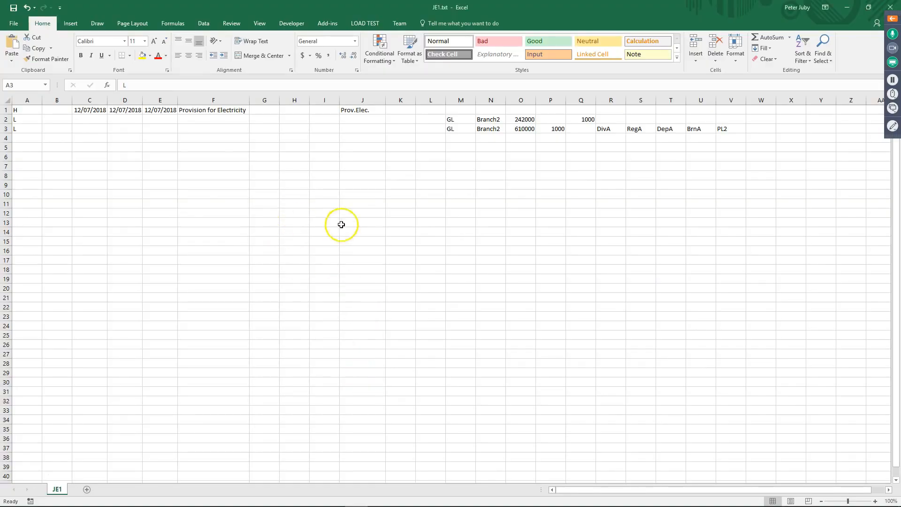
{"action": "left_click", "coordinate": [890, 7]}
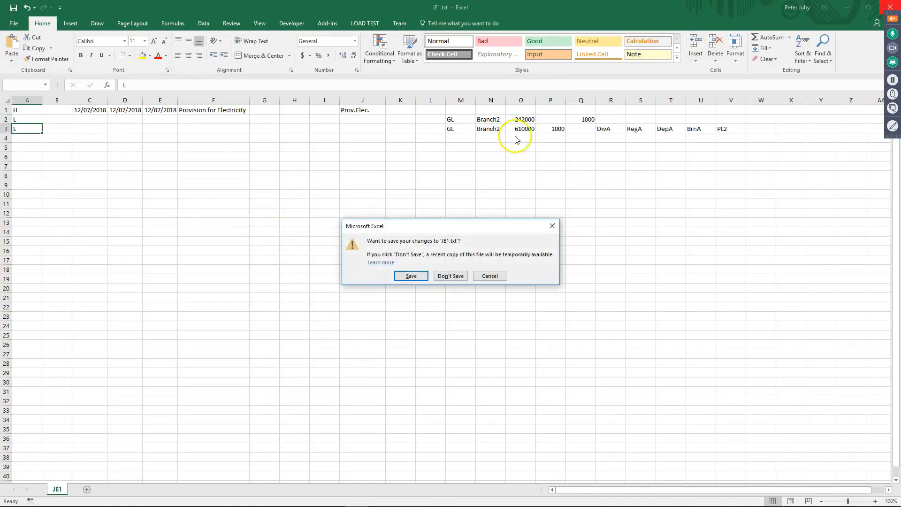
{"action": "left_click", "coordinate": [451, 277]}
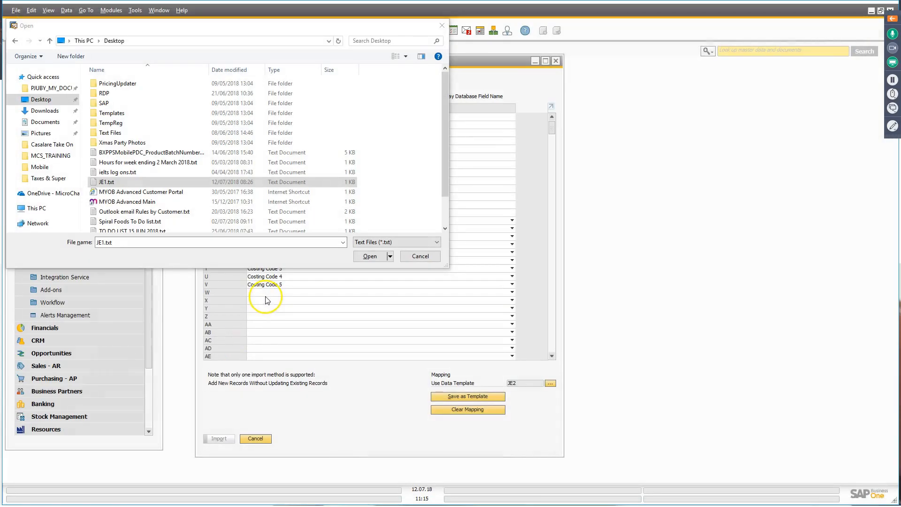
{"action": "left_click", "coordinate": [371, 257]}
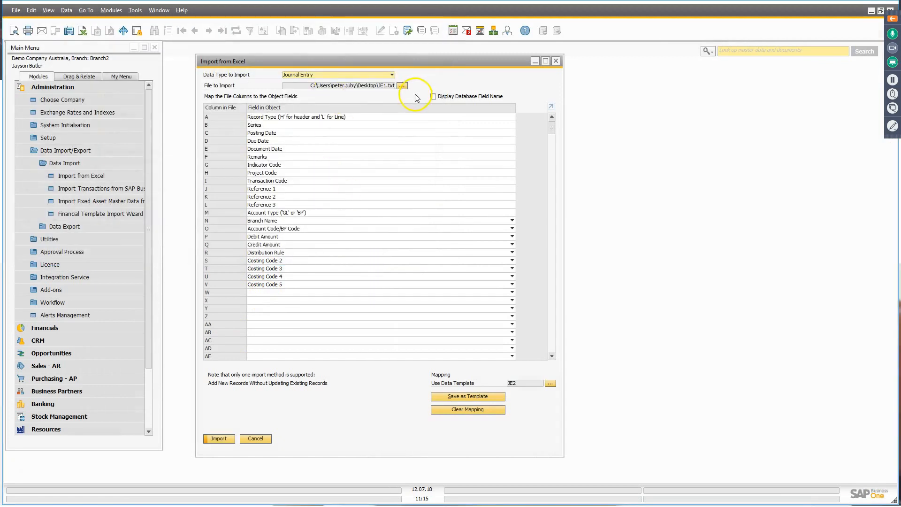
- Try to import the journal entry from JE1.txt, accepting that imported entries cannot be changed, and dismiss the results
{"action": "left_click", "coordinate": [219, 440]}
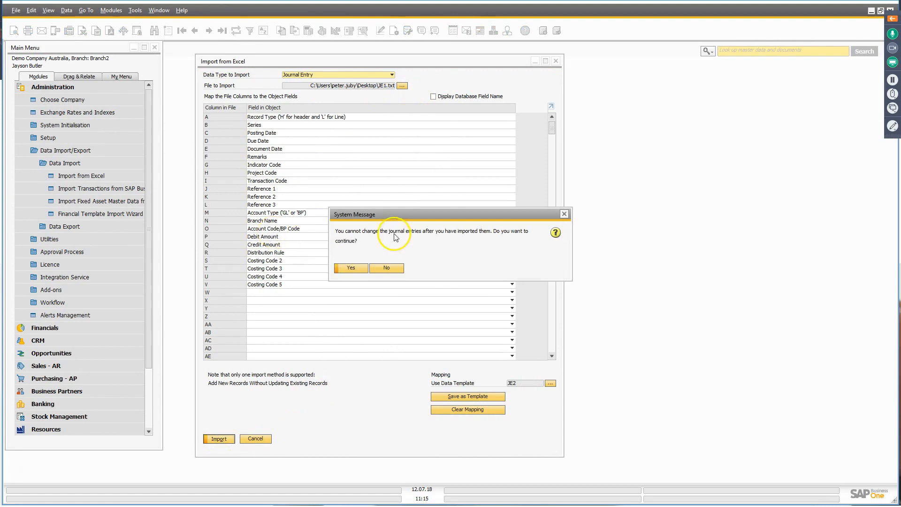
{"action": "left_click", "coordinate": [357, 268]}
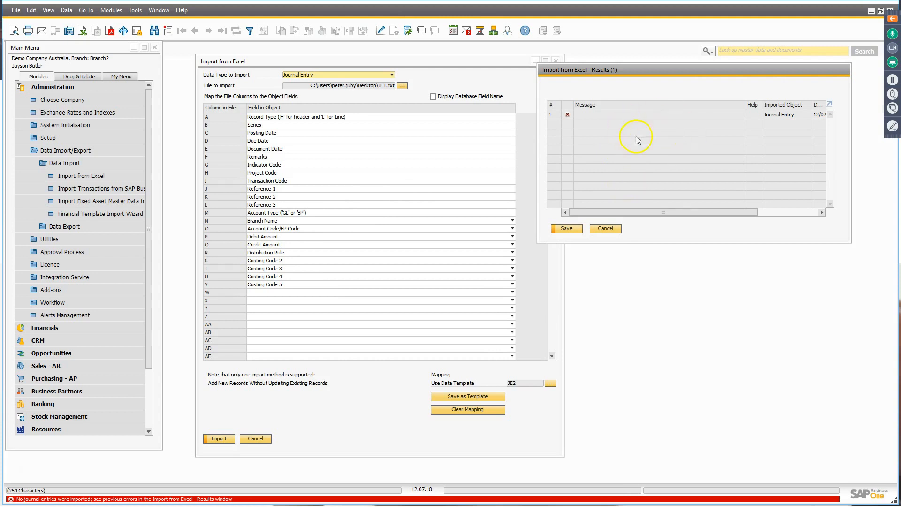
{"action": "left_click_drag", "start_coordinate": [680, 213], "coordinate": [633, 206]}
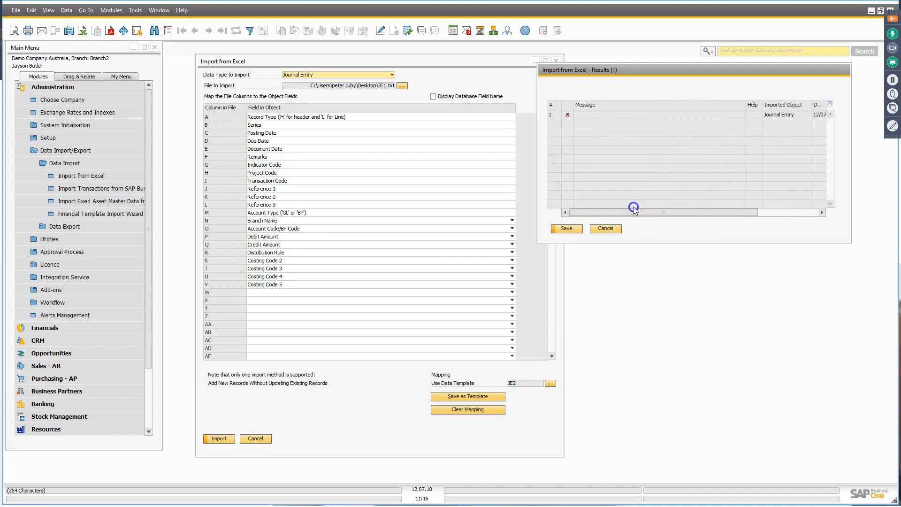
{"action": "left_click", "coordinate": [618, 229]}
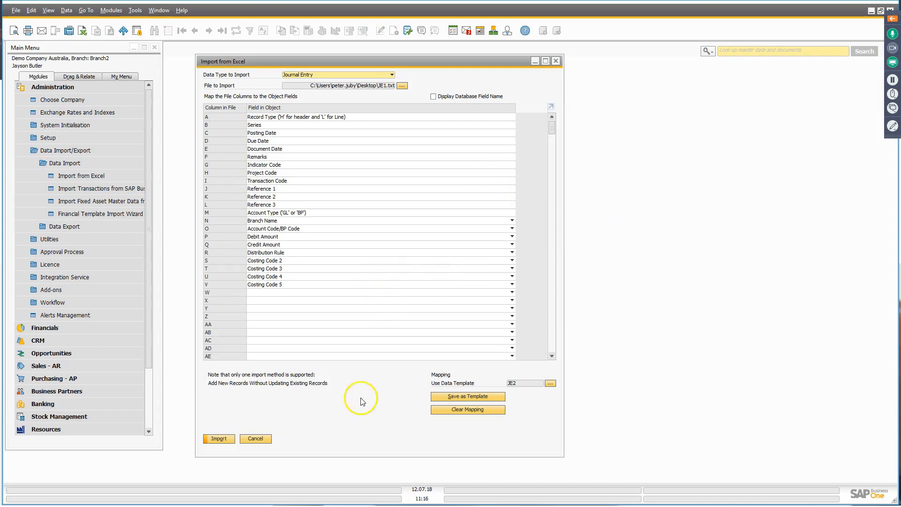
- Open JE1.txt from the Desktop folder in Notepad, examine its header and line records, and return to SAP Business One
{"action": "key", "text": "alt+Tab"}
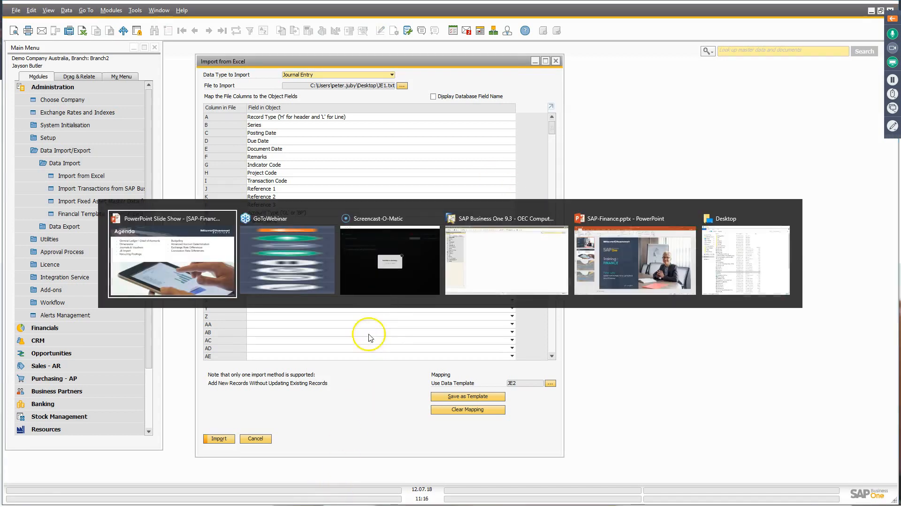
{"action": "left_click", "coordinate": [734, 288]}
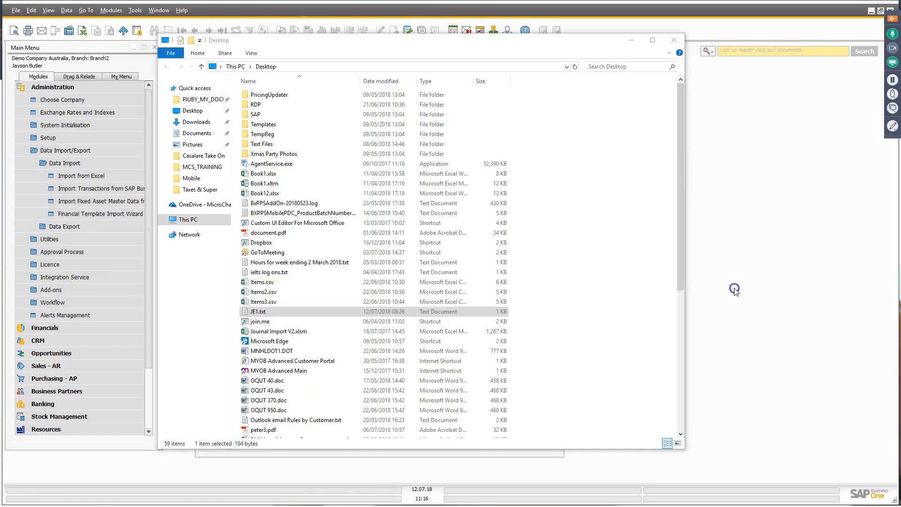
{"action": "double_click", "coordinate": [293, 313]}
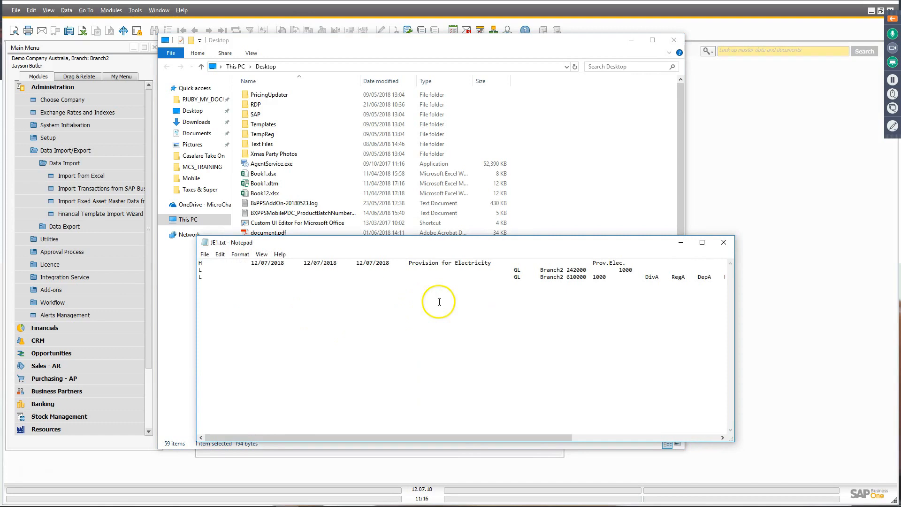
{"action": "left_click_drag", "start_coordinate": [515, 437], "coordinate": [377, 425]}
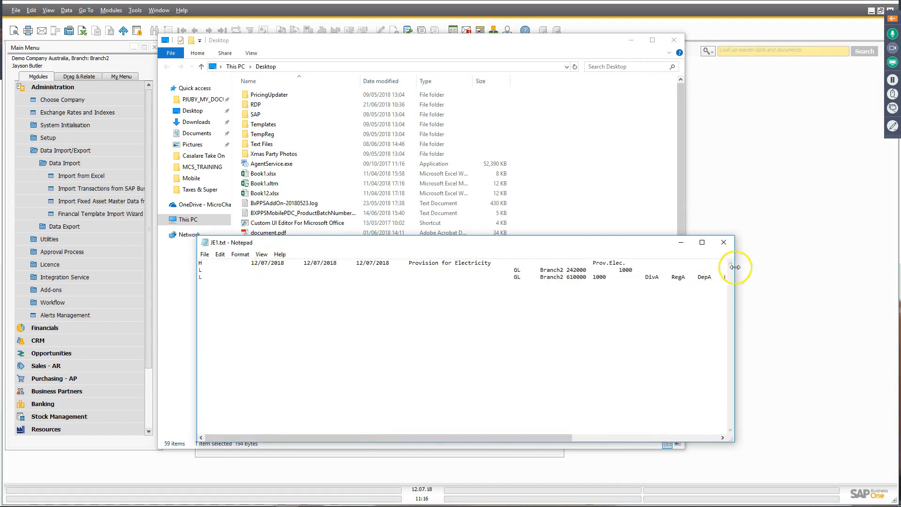
{"action": "left_click", "coordinate": [723, 242]}
{"action": "key", "text": "alt+Tab"}
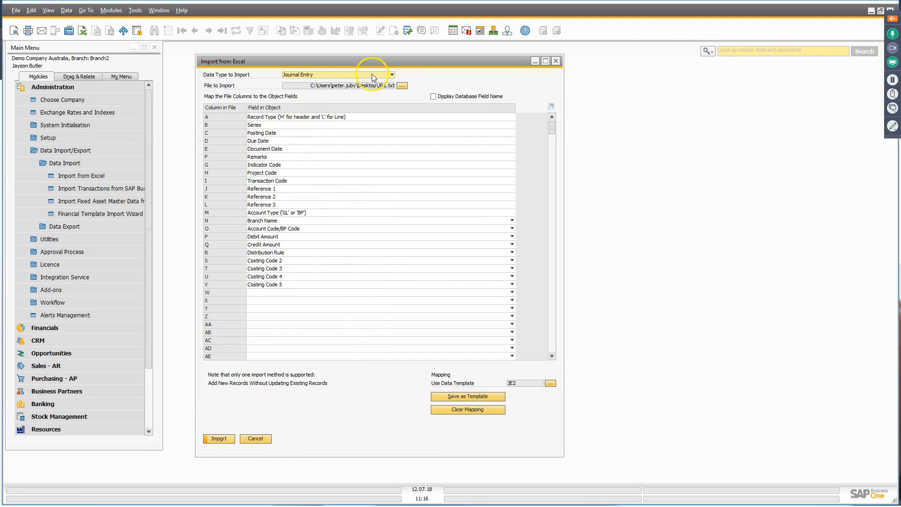
- Try the JE1.txt journal entry import again and close the import results
{"action": "left_click", "coordinate": [220, 439]}
{"action": "left_click", "coordinate": [357, 266]}
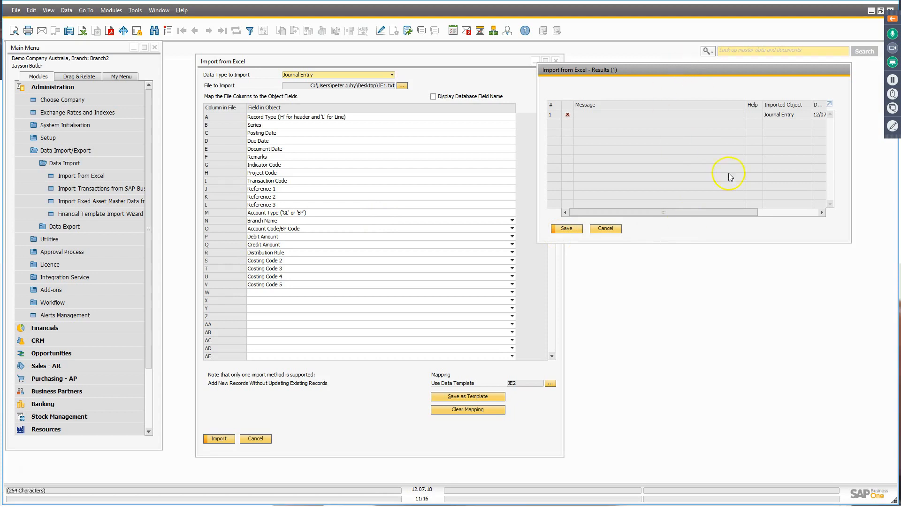
{"action": "left_click", "coordinate": [611, 230]}
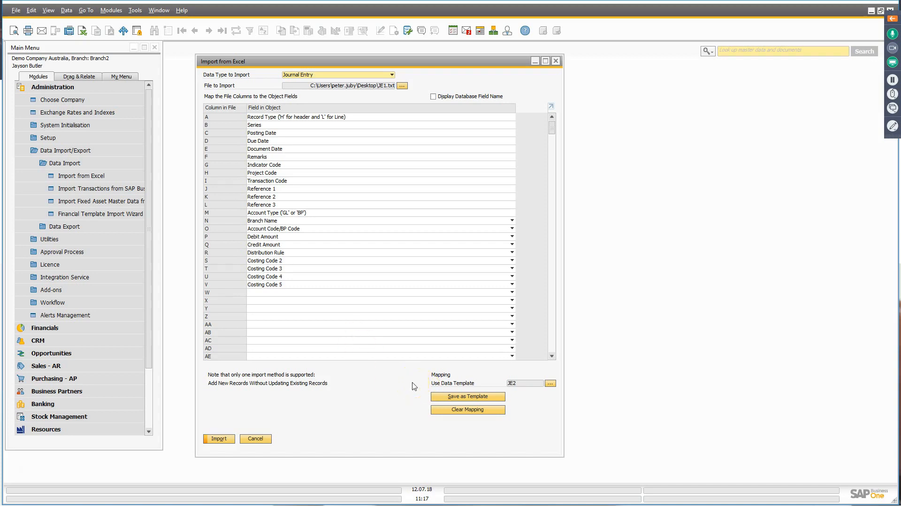
- Check the training agenda in the PowerPoint slide show and return to SAP Business One
{"action": "key", "text": "alt+Tab"}
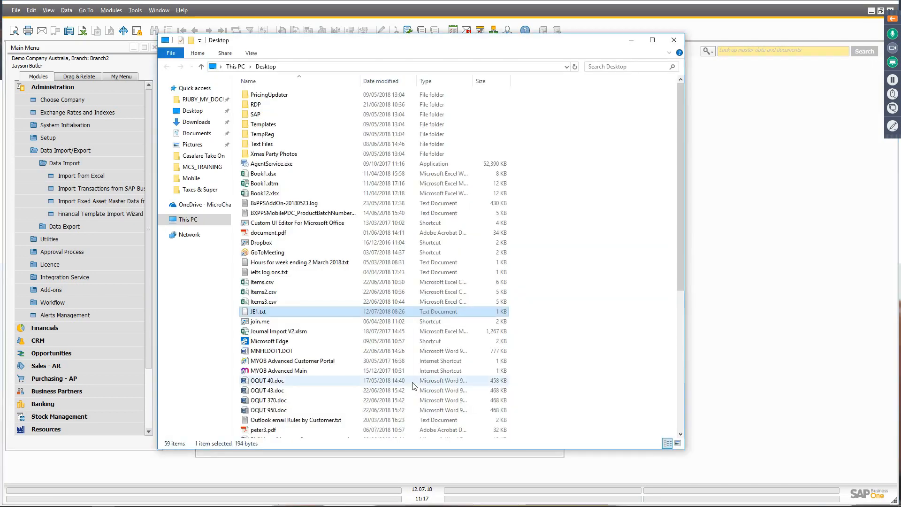
{"action": "key", "text": "alt+Tab"}
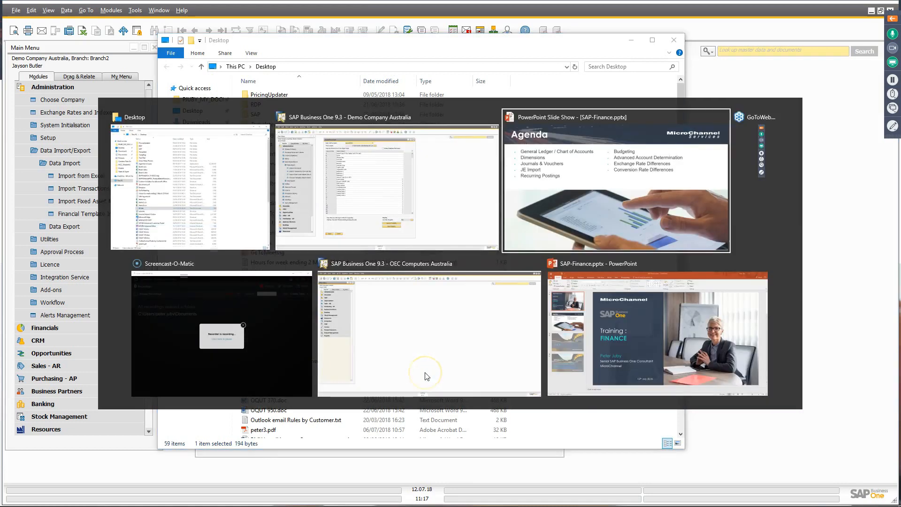
{"action": "key", "text": "alt+Tab"}
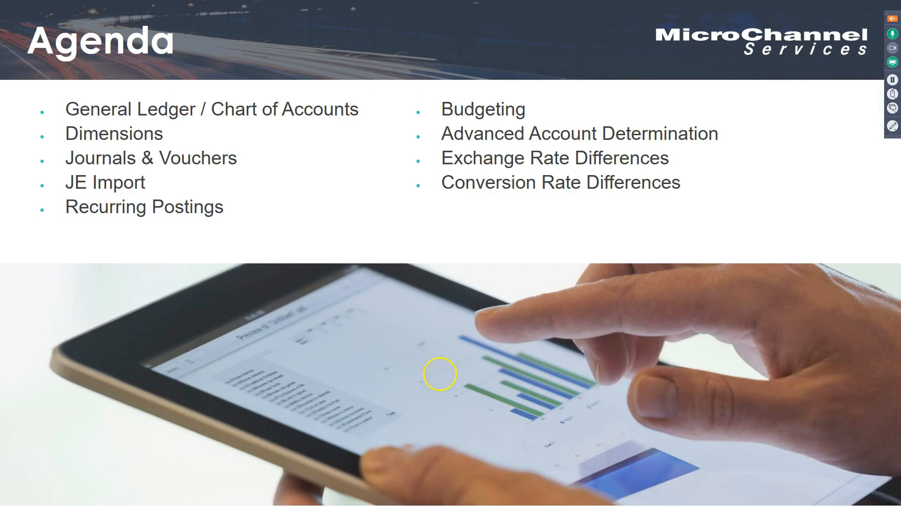
{"action": "key", "text": "alt+Tab"}
{"action": "key", "text": "alt+Tab"}
{"action": "key", "text": "alt+Tab"}
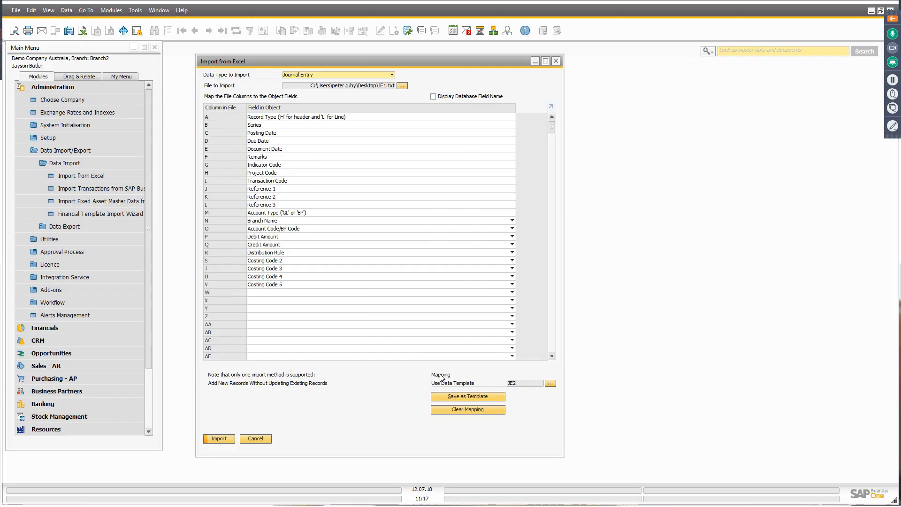
- Close Import from Excel and open Recurring Postings from the Financials module
{"action": "left_click", "coordinate": [255, 438]}
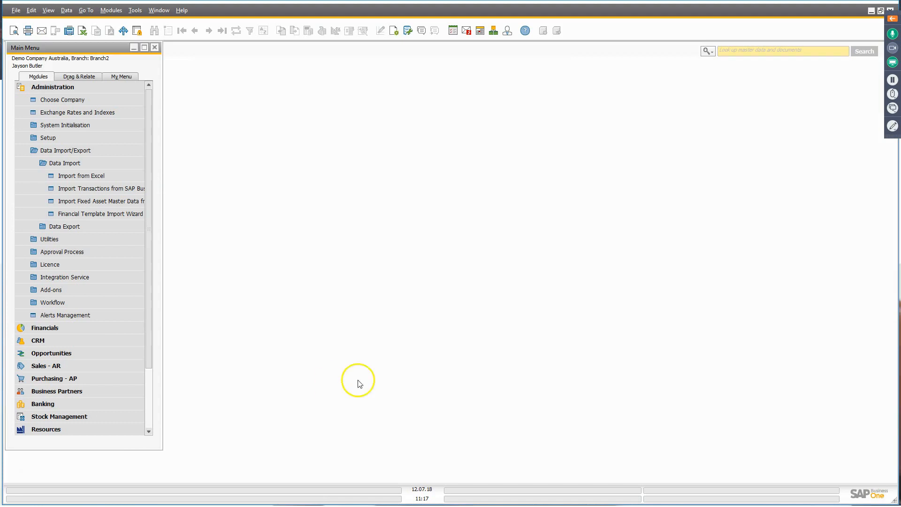
{"action": "left_click", "coordinate": [100, 151]}
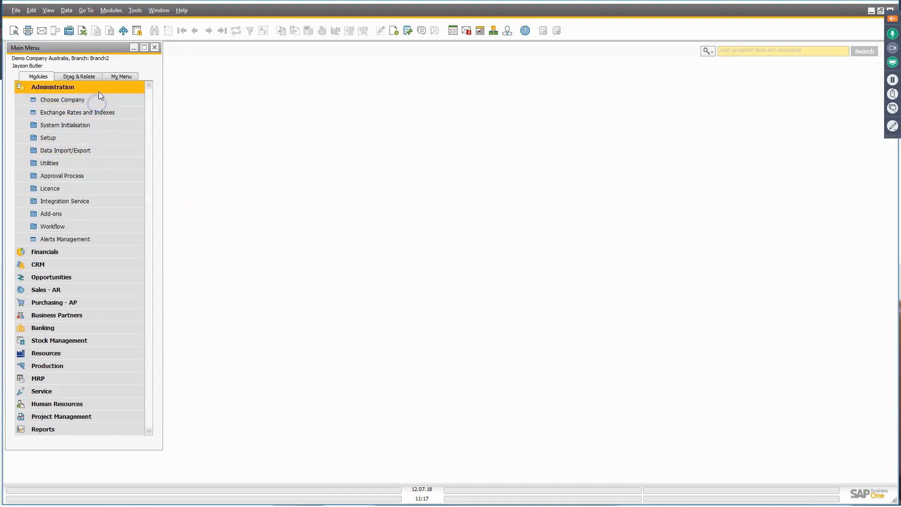
{"action": "left_click", "coordinate": [99, 92]}
{"action": "left_click", "coordinate": [96, 99]}
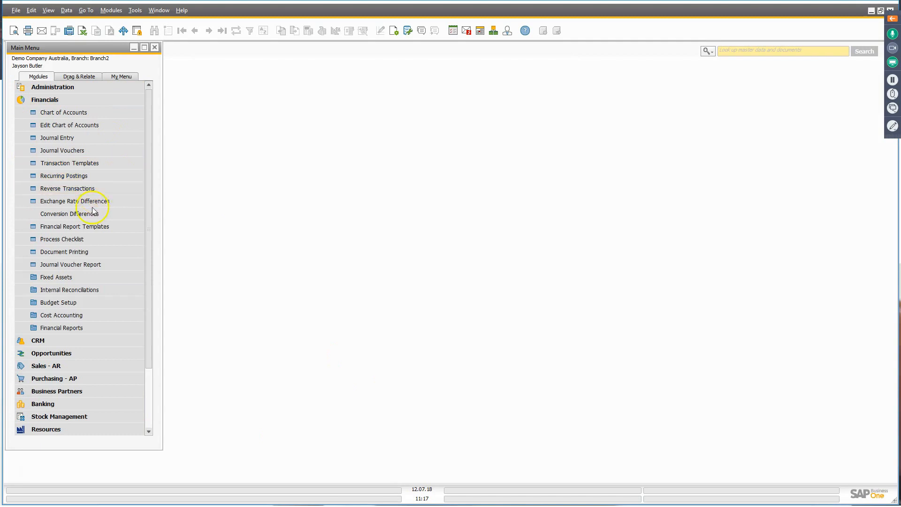
{"action": "left_click", "coordinate": [84, 176]}
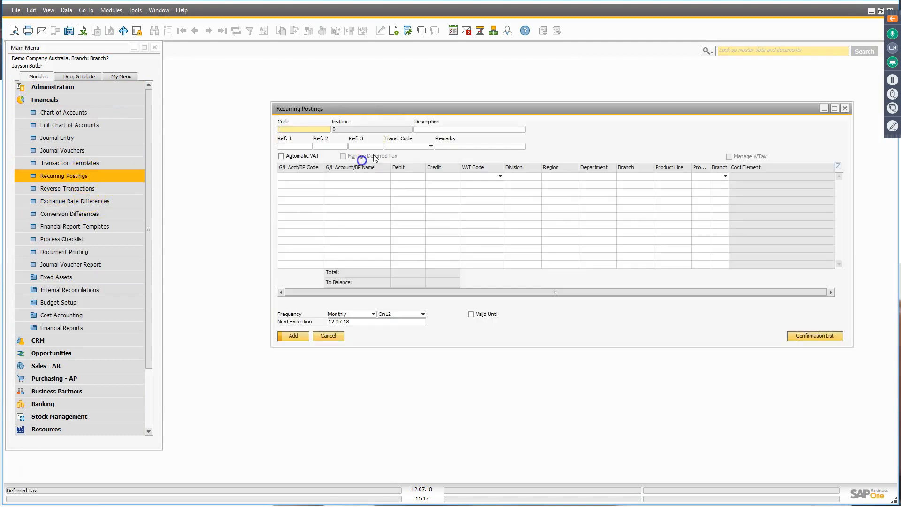
- Set the frequency of the new recurring posting to Monthly
{"action": "left_click_drag", "start_coordinate": [384, 108], "coordinate": [278, 73]}
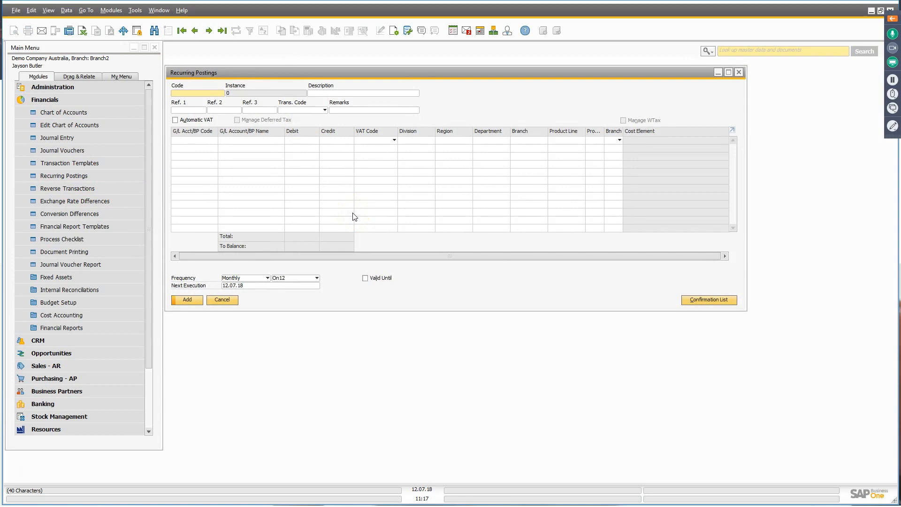
{"action": "left_click", "coordinate": [257, 278]}
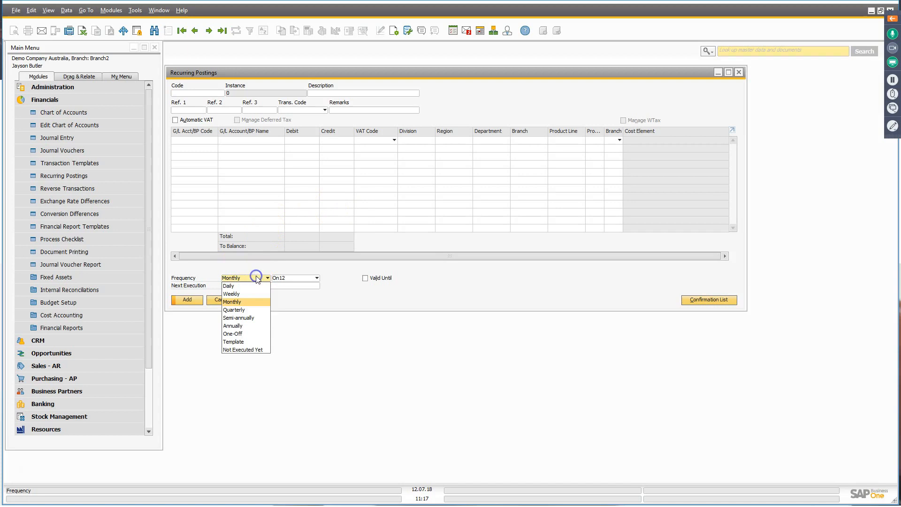
{"action": "left_click", "coordinate": [261, 302]}
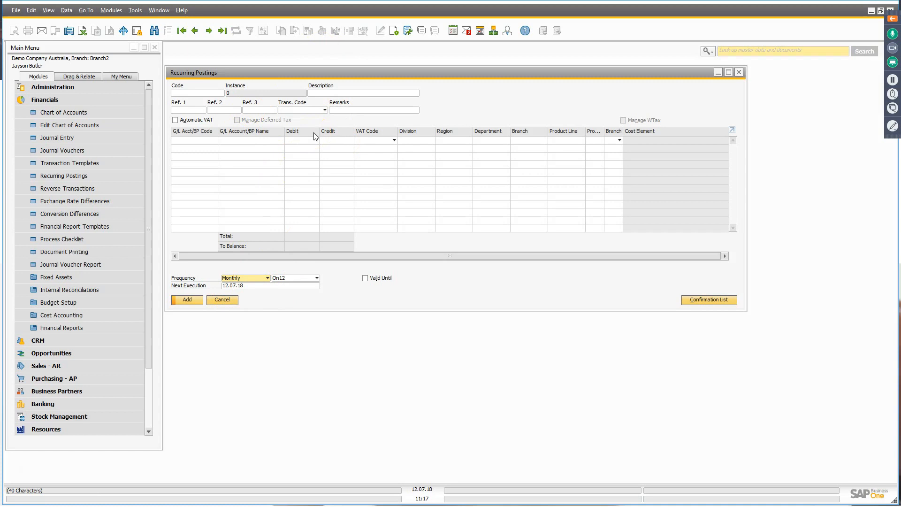
- Fill in the recurring posting header with code PROV, description "Provision For Electricty" and Ref. 1 "Prov."
{"action": "left_click", "coordinate": [205, 90]}
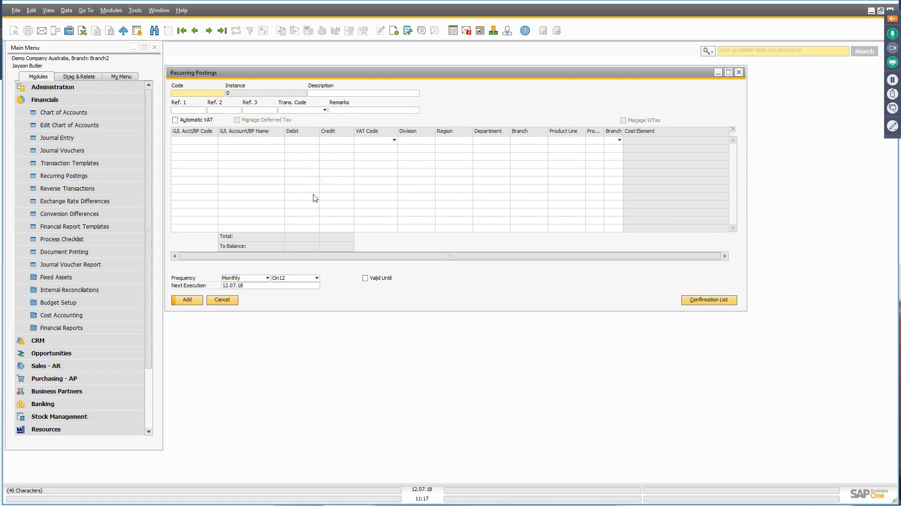
{"action": "type", "text": "PROV"}
{"action": "key", "text": "Tab"}
{"action": "type", "text": "Pr"}
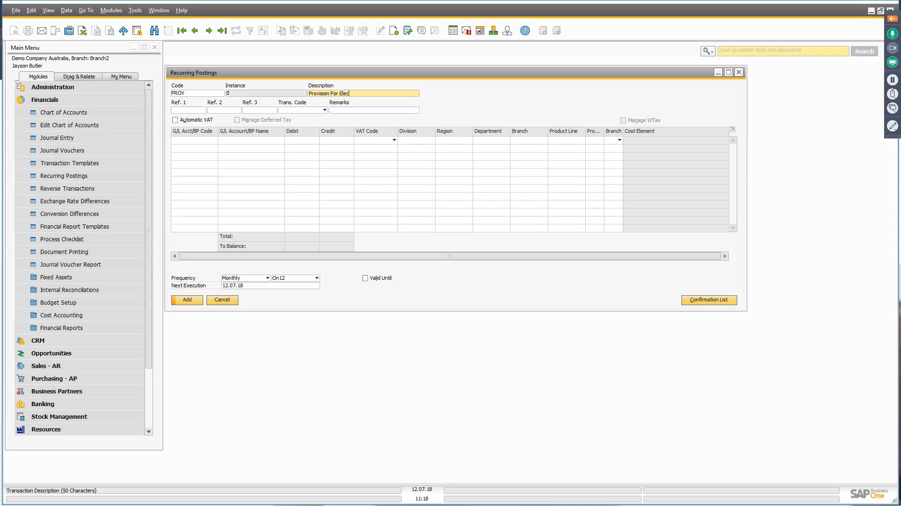
{"action": "type", "text": "ovision For Electricty"}
{"action": "key", "text": "Tab"}
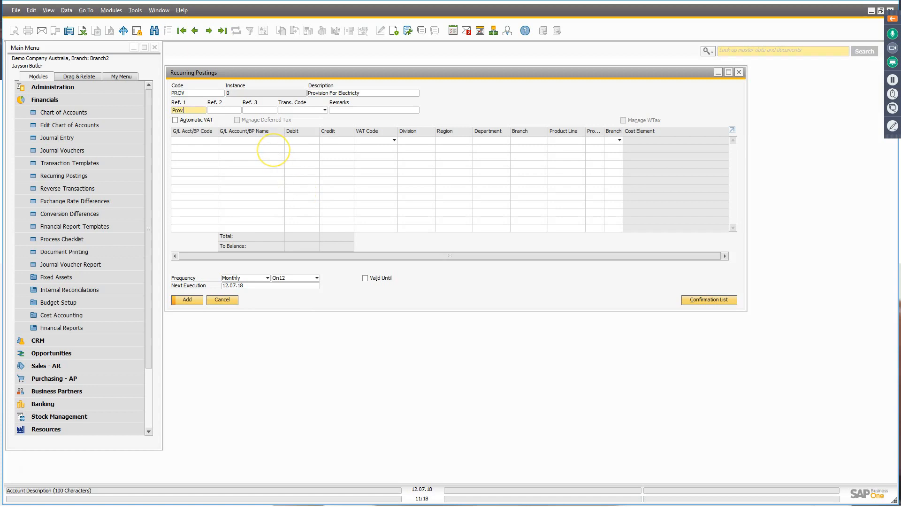
{"action": "key", "text": "Tab"}
{"action": "key", "text": "Tab"}
{"action": "key", "text": "Tab"}
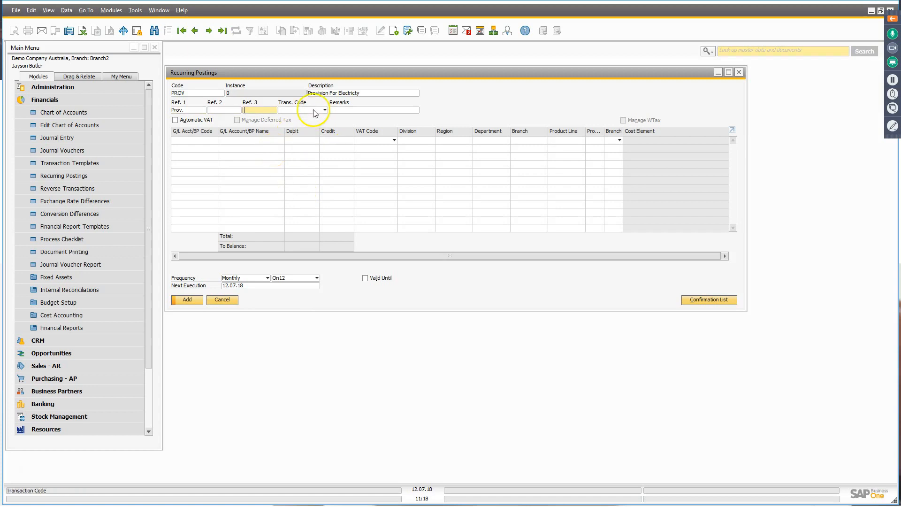
- Define a new transaction code PROV with the description Provisions and assign it to the recurring posting
{"action": "left_click", "coordinate": [313, 110]}
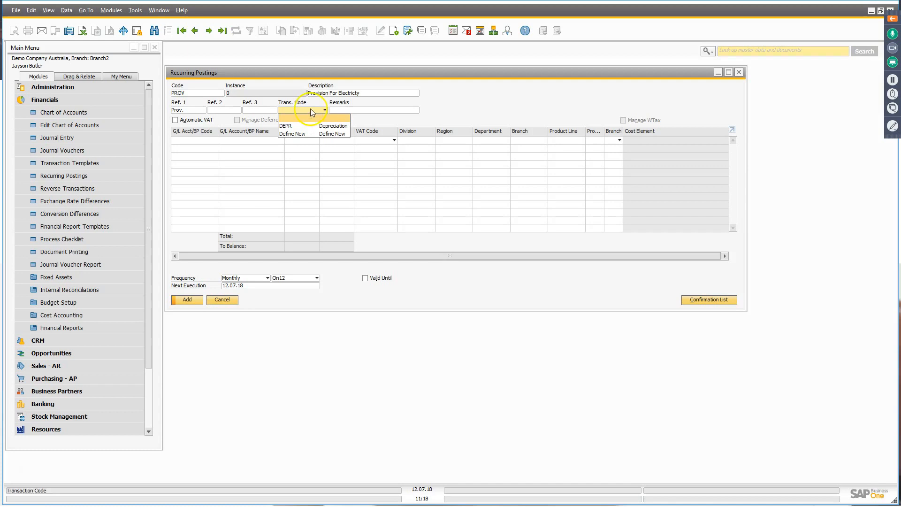
{"action": "left_click", "coordinate": [287, 112]}
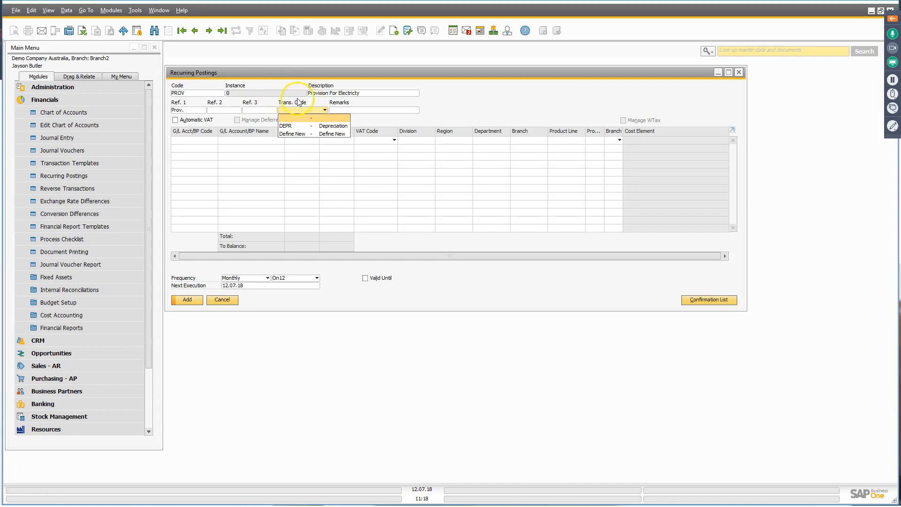
{"action": "left_click", "coordinate": [324, 133]}
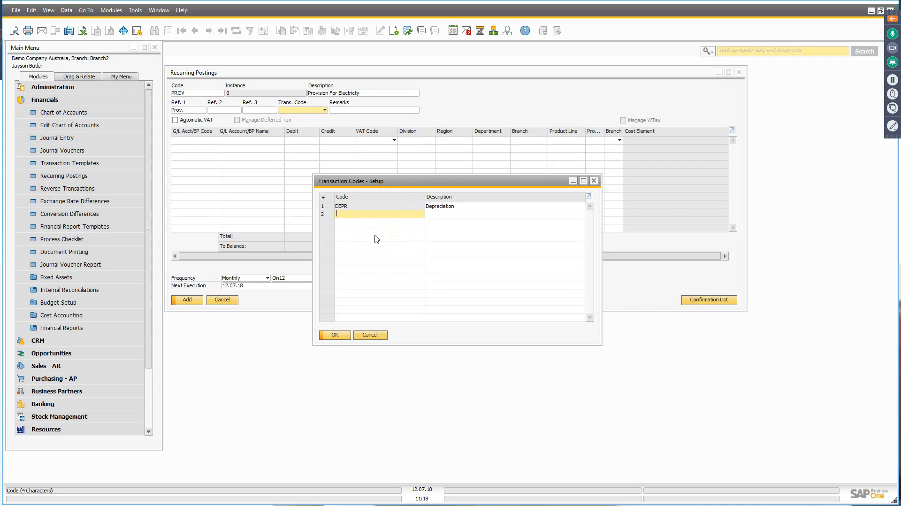
{"action": "type", "text": "PROV"}
{"action": "key", "text": "Tab"}
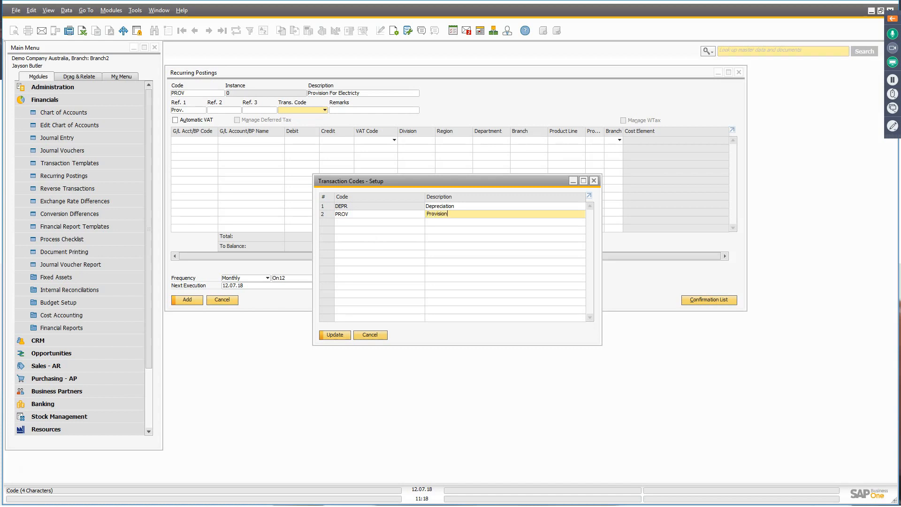
{"action": "key", "text": "Tab"}
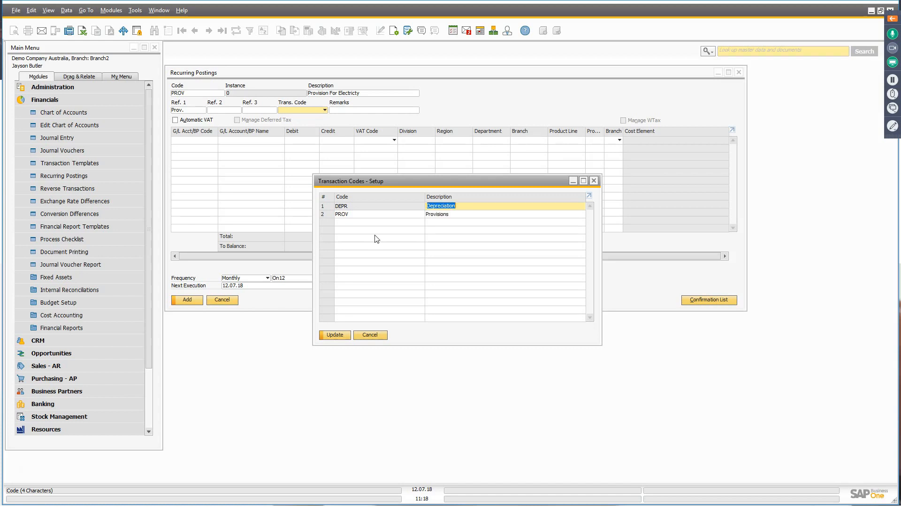
{"action": "left_click", "coordinate": [339, 336]}
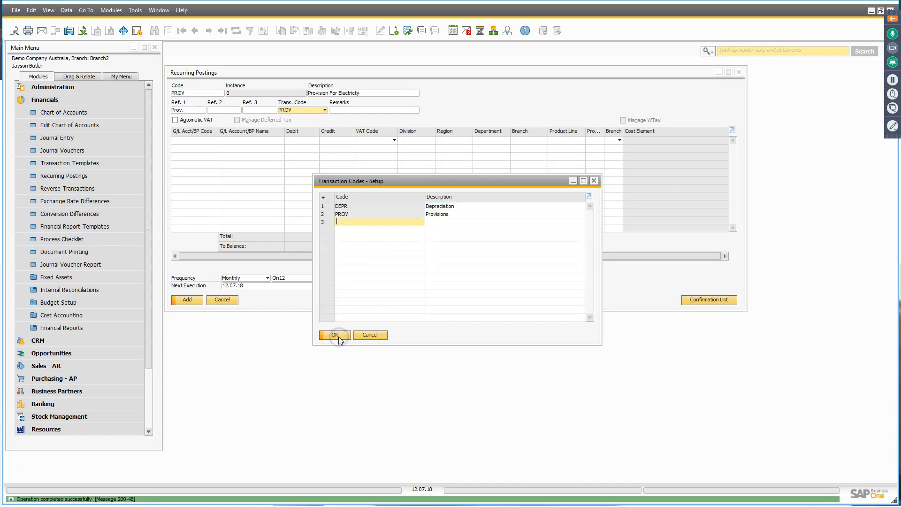
{"action": "left_click", "coordinate": [339, 336]}
- Change the posting's remarks to "Provision for Electricity for the month"
{"action": "left_click", "coordinate": [355, 111]}
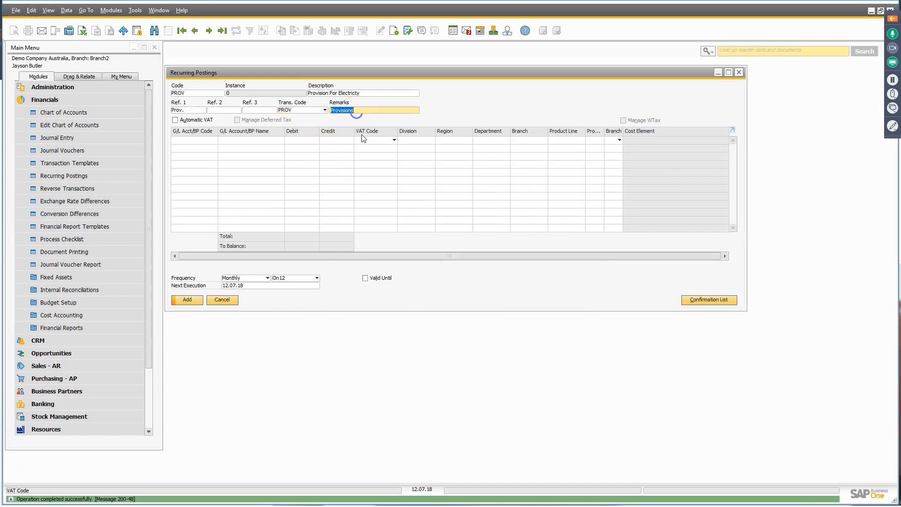
{"action": "key", "text": "Right"}
{"action": "key", "text": "BackSpace"}
{"action": "type", "text": "for Electricity for the month"}
{"action": "key", "text": "Tab"}
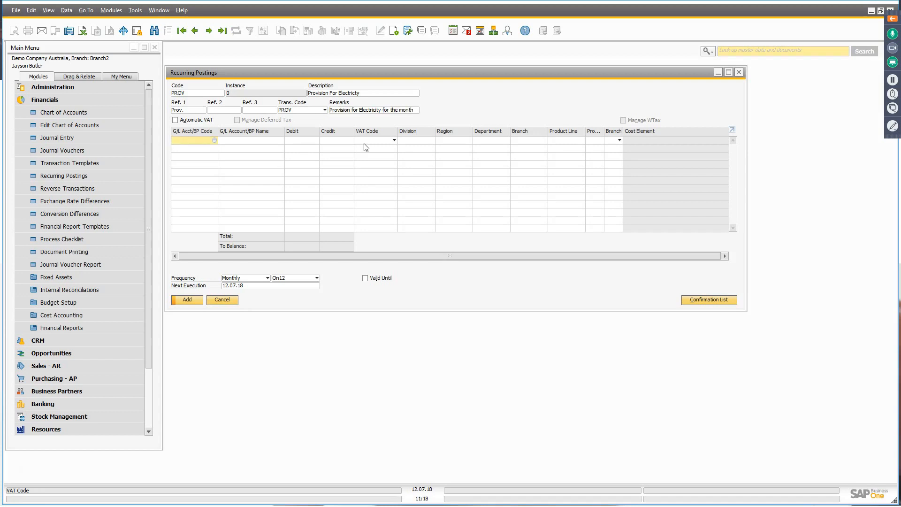
- Enter the first posting line for G/L account 242000, Other Provisions, with a credit of 1,500
{"action": "left_click", "coordinate": [221, 179]}
{"action": "type", "text": "24"}
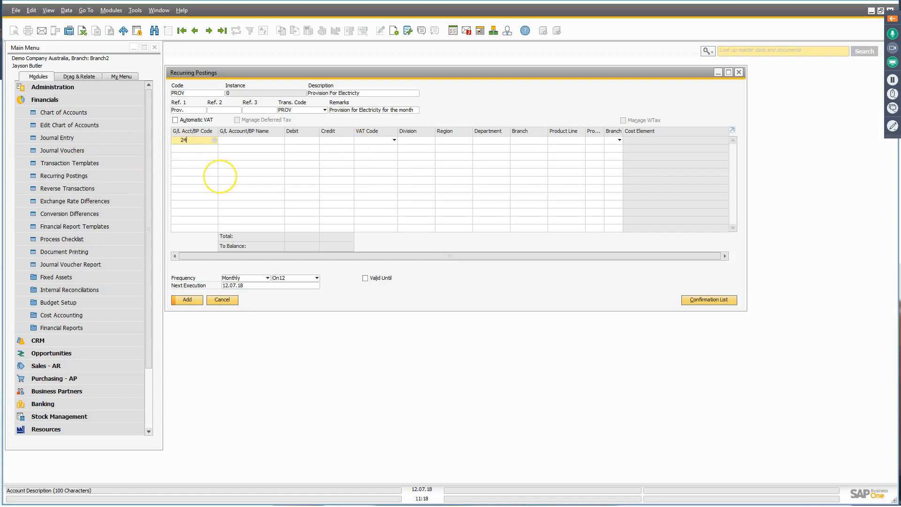
{"action": "type", "text": "2000"}
{"action": "key", "text": "Tab"}
{"action": "key", "text": "Tab"}
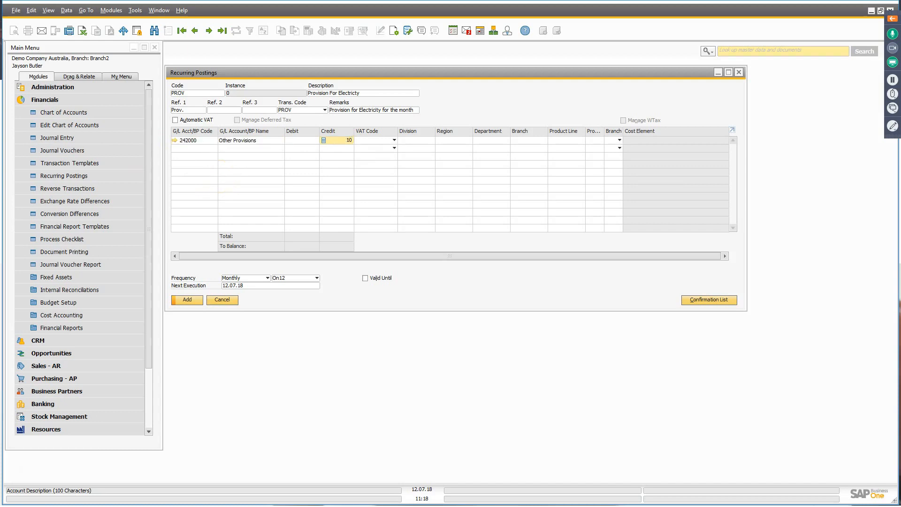
{"action": "type", "text": "1,500"}
- Add a second line for G/L account 610000, Electricity, with the balancing debit of 1,500
{"action": "left_click", "coordinate": [202, 148]}
{"action": "type", "text": "610000"}
{"action": "key", "text": "Tab"}
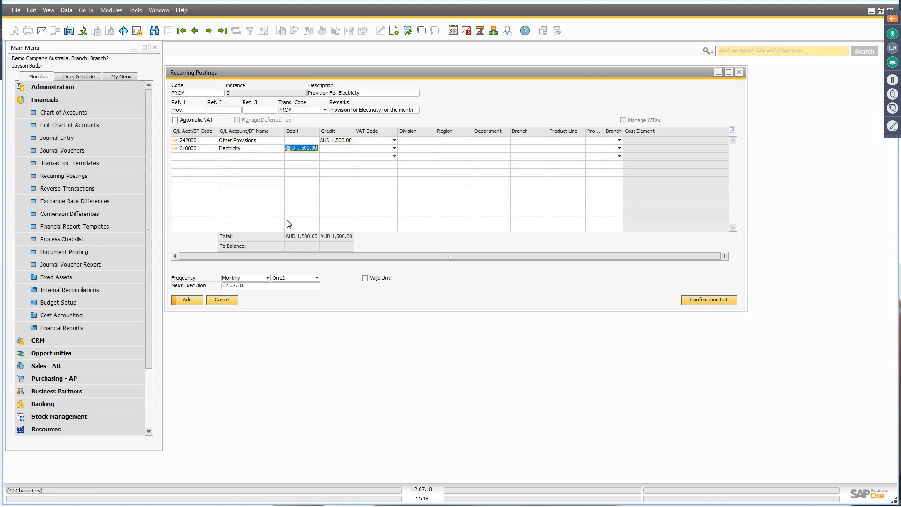
- Assign the distribution rules DivA, RegA and DepA to the Electricity line's division, region and department
{"action": "key", "text": "Tab"}
{"action": "key", "text": "Tab"}
{"action": "key", "text": "Tab"}
{"action": "double_click", "coordinate": [388, 156]}
{"action": "left_click", "coordinate": [472, 149]}
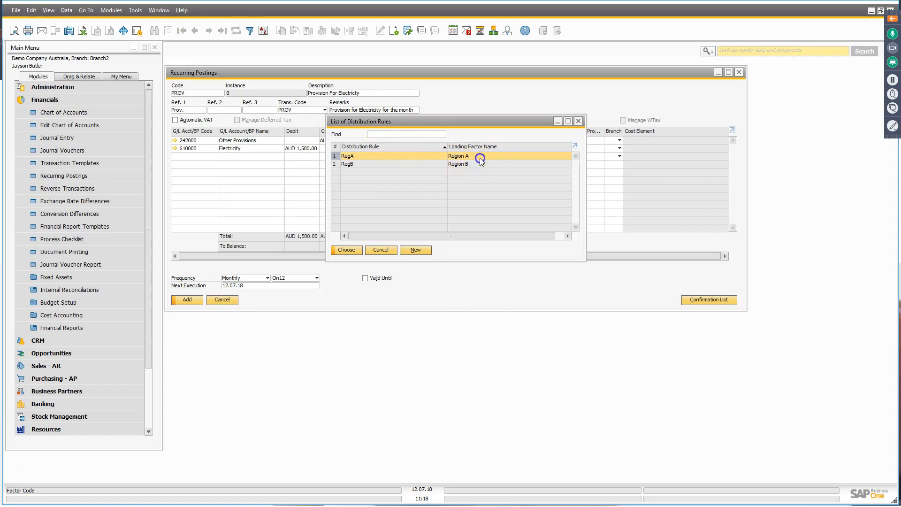
{"action": "double_click", "coordinate": [483, 156]}
{"action": "left_click", "coordinate": [507, 149]}
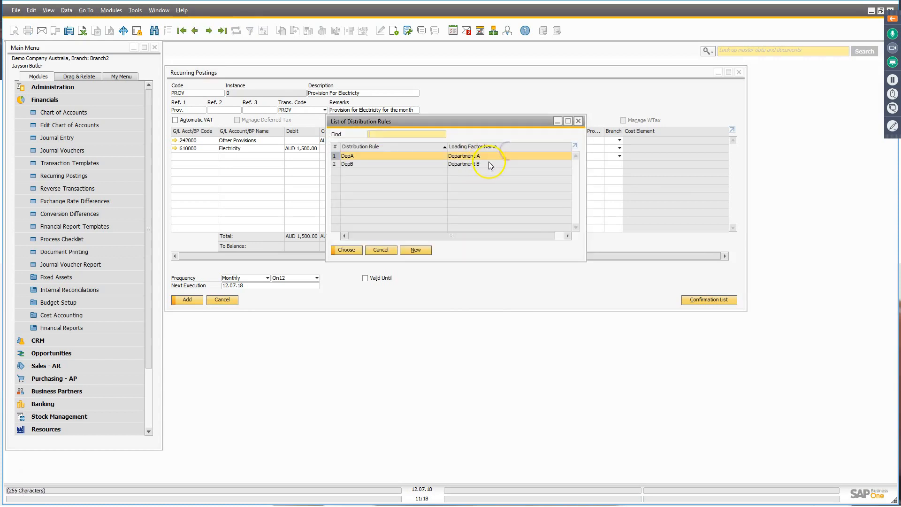
{"action": "double_click", "coordinate": [493, 158]}
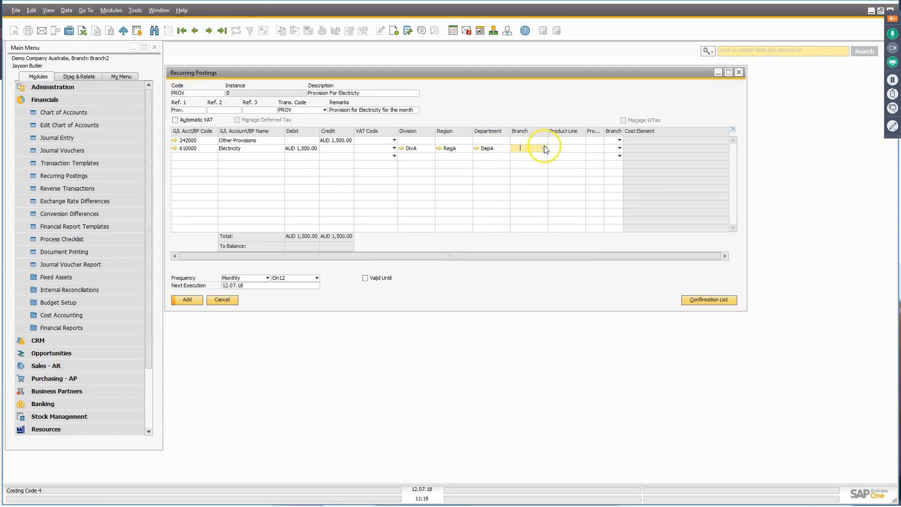
- Assign the branch distribution rule BrnA and product line PL1 to the Electricity line
{"action": "left_click", "coordinate": [544, 146]}
{"action": "double_click", "coordinate": [524, 159]}
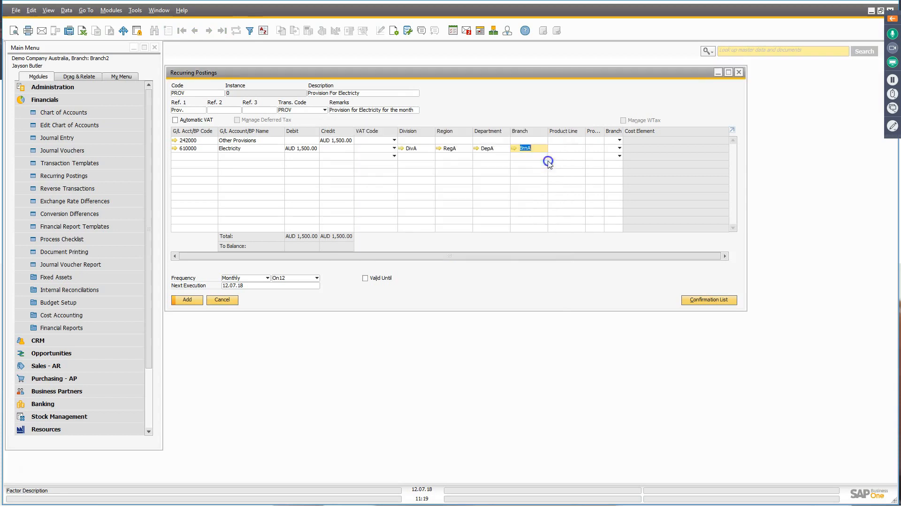
{"action": "left_click", "coordinate": [576, 148]}
{"action": "left_click", "coordinate": [580, 150]}
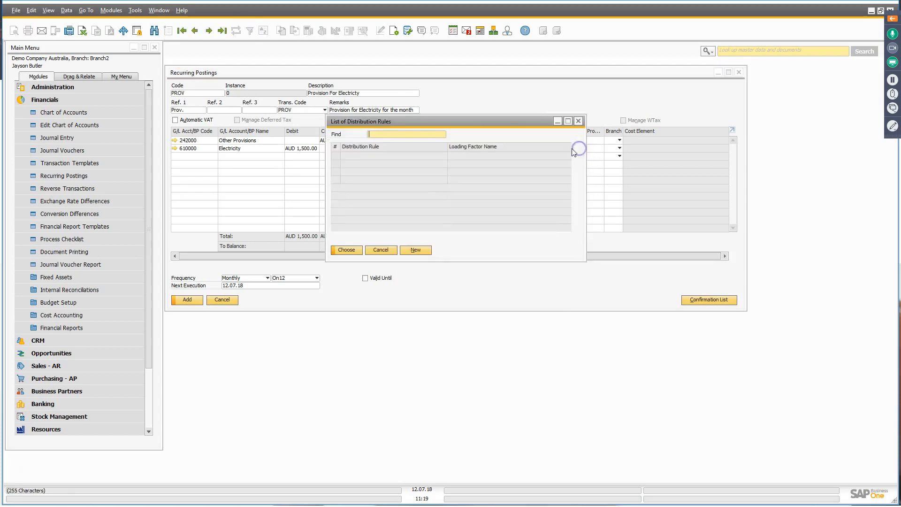
{"action": "double_click", "coordinate": [515, 155]}
{"action": "key", "text": "Tab"}
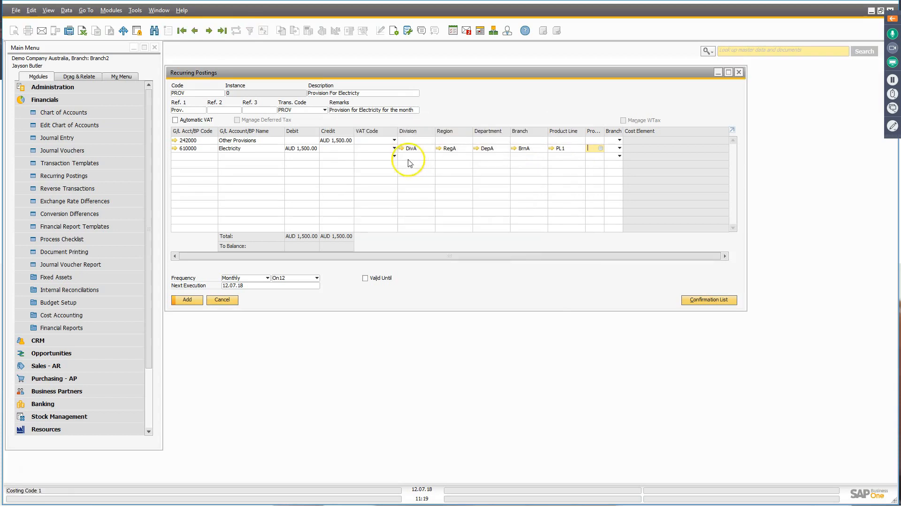
- Set the company branch to Branch2 on both the Electricity and Other Provisions lines
{"action": "left_click", "coordinate": [620, 148]}
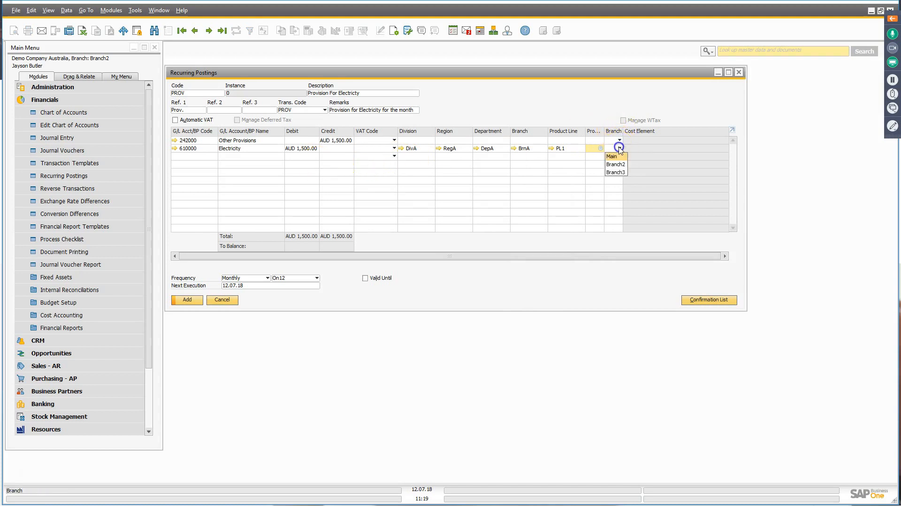
{"action": "left_click", "coordinate": [611, 163]}
{"action": "left_click", "coordinate": [618, 140]}
{"action": "left_click", "coordinate": [620, 157]}
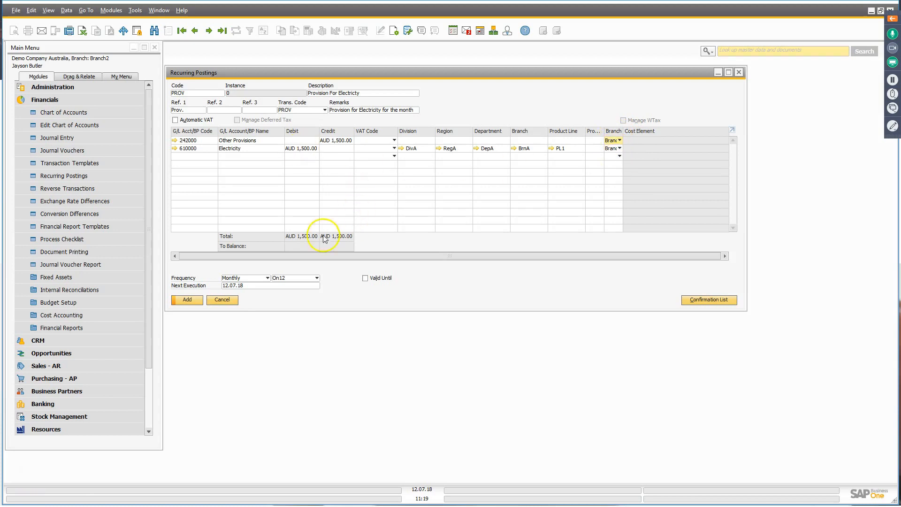
- Schedule the posting monthly on day 31 with a valid-until date of 30.06.19, and add it
{"action": "left_click", "coordinate": [311, 279]}
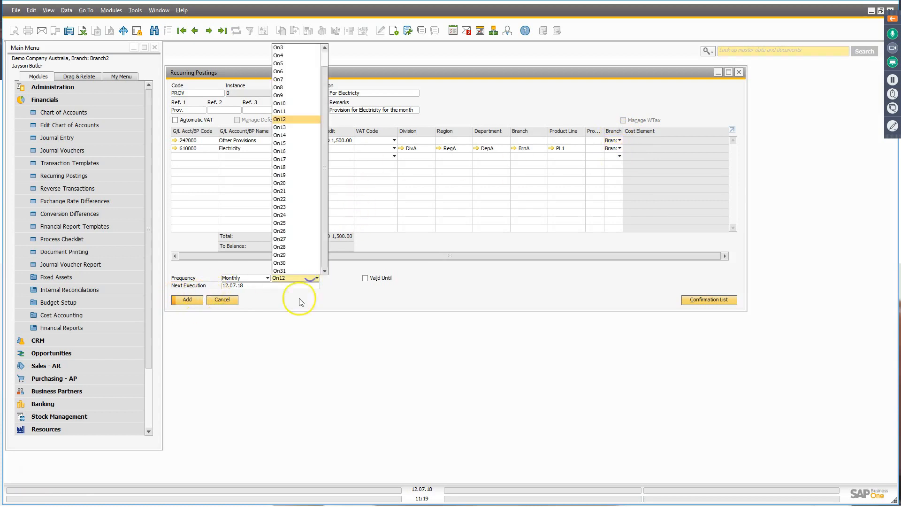
{"action": "left_click", "coordinate": [297, 266]}
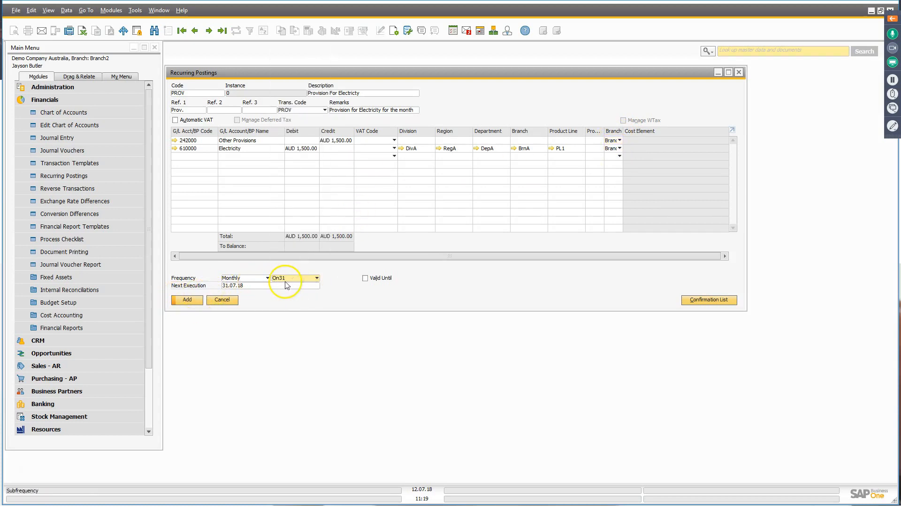
{"action": "left_click", "coordinate": [368, 280]}
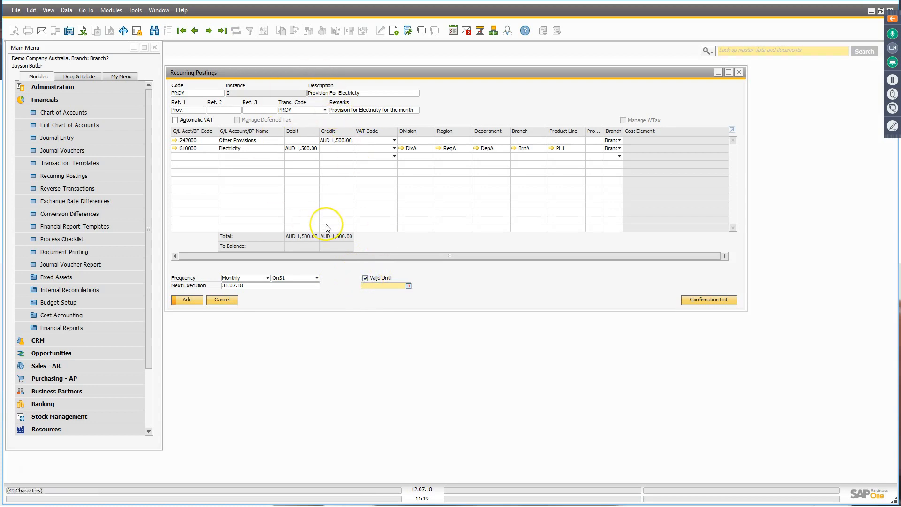
{"action": "left_click", "coordinate": [388, 278]}
{"action": "type", "text": "30.06.2019"}
{"action": "key", "text": "Tab"}
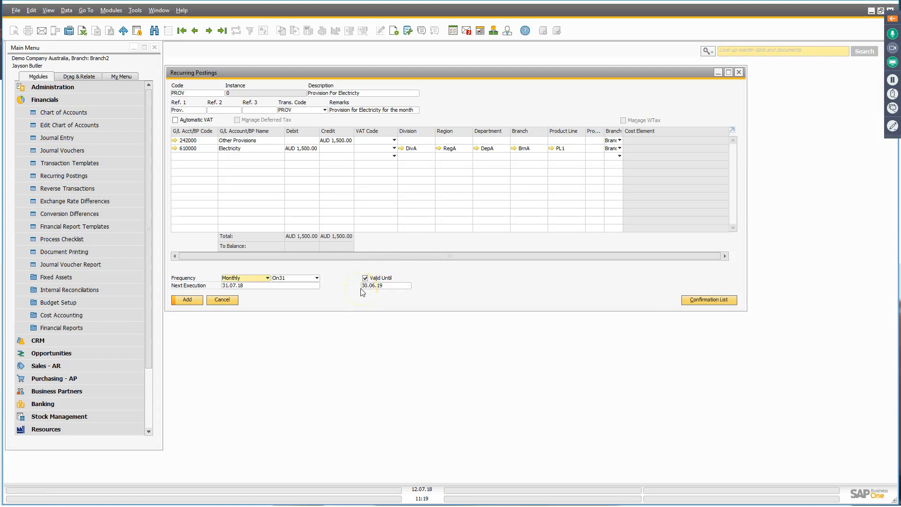
{"action": "left_click", "coordinate": [374, 286]}
{"action": "left_click", "coordinate": [187, 300]}
- View the last saved recurring posting and the confirmation list of postings due, without executing any
{"action": "left_click", "coordinate": [195, 30]}
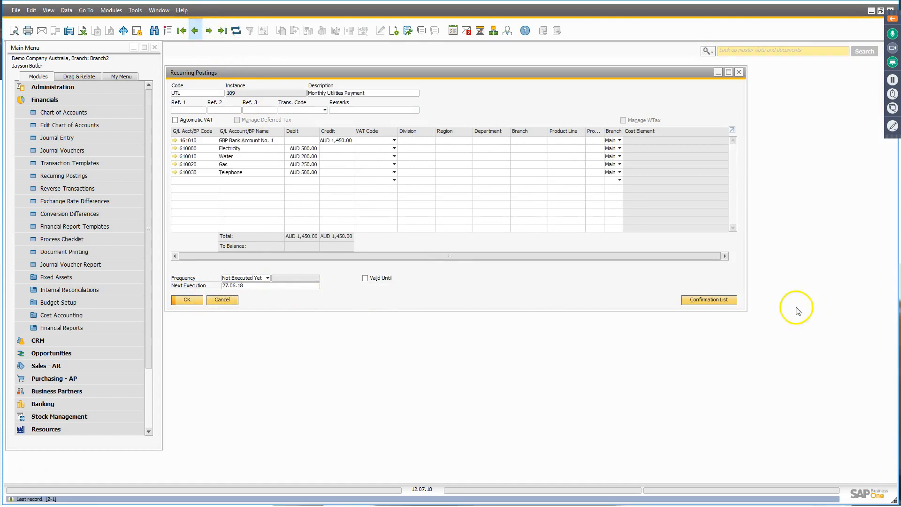
{"action": "left_click", "coordinate": [710, 300]}
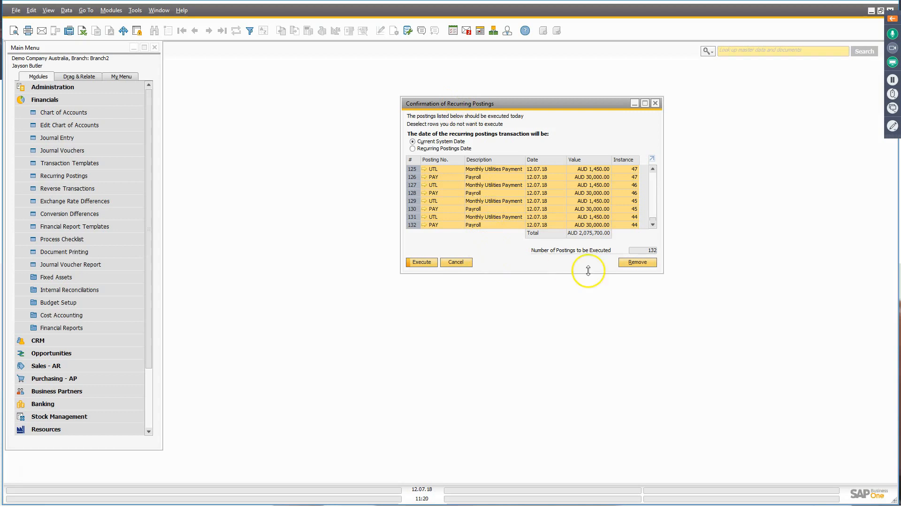
{"action": "left_click", "coordinate": [467, 263]}
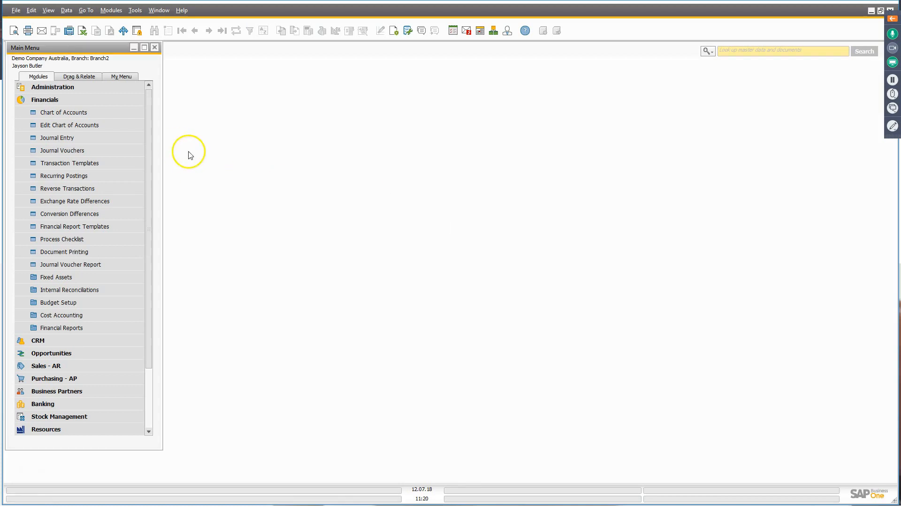
- In the general settings for services, enable displaying recurring postings on execution at the beginning of each session
{"action": "left_click", "coordinate": [80, 100]}
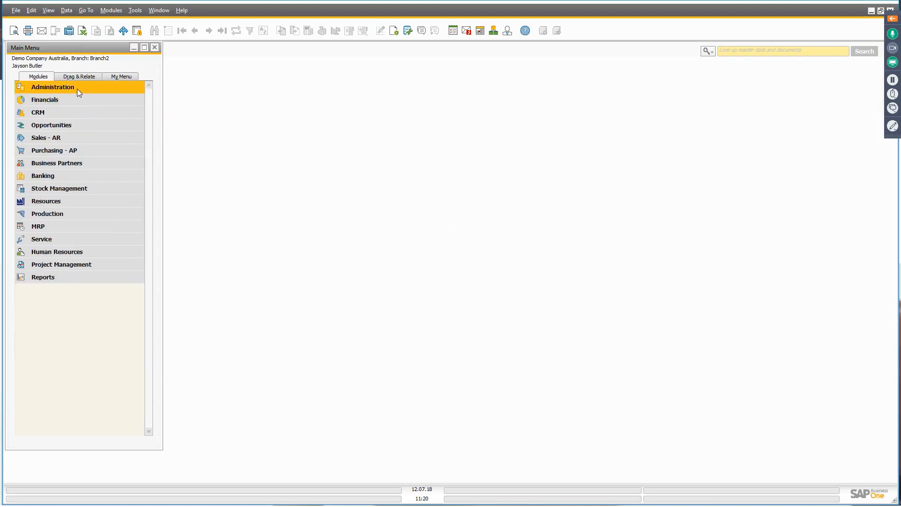
{"action": "left_click", "coordinate": [77, 89]}
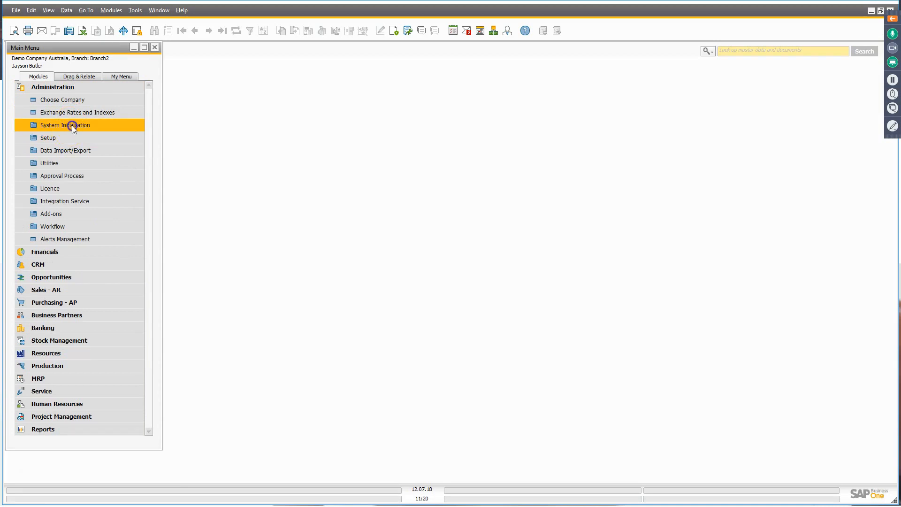
{"action": "left_click", "coordinate": [72, 125]}
{"action": "left_click", "coordinate": [80, 150]}
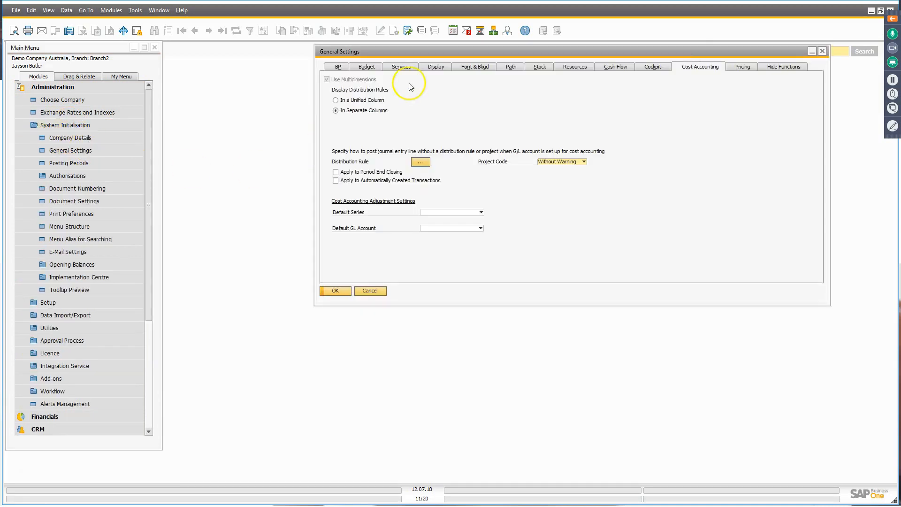
{"action": "left_click", "coordinate": [401, 66]}
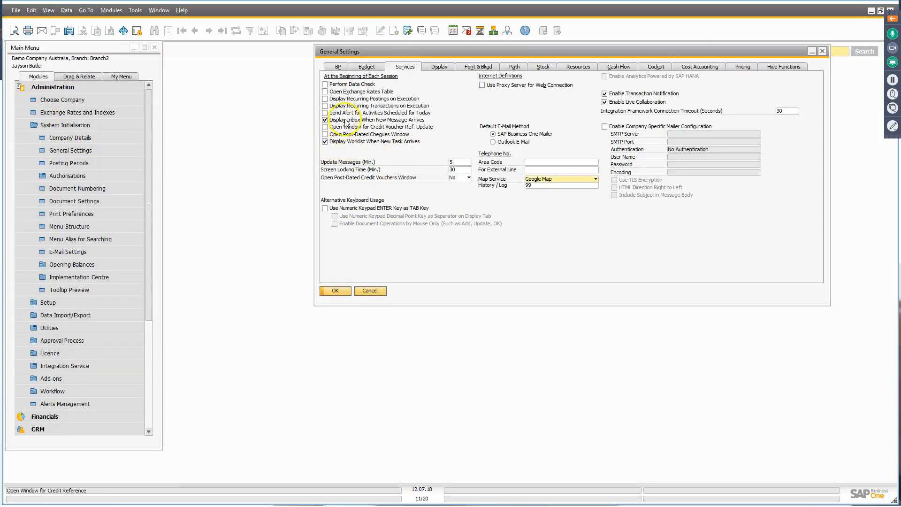
{"action": "left_click", "coordinate": [364, 98]}
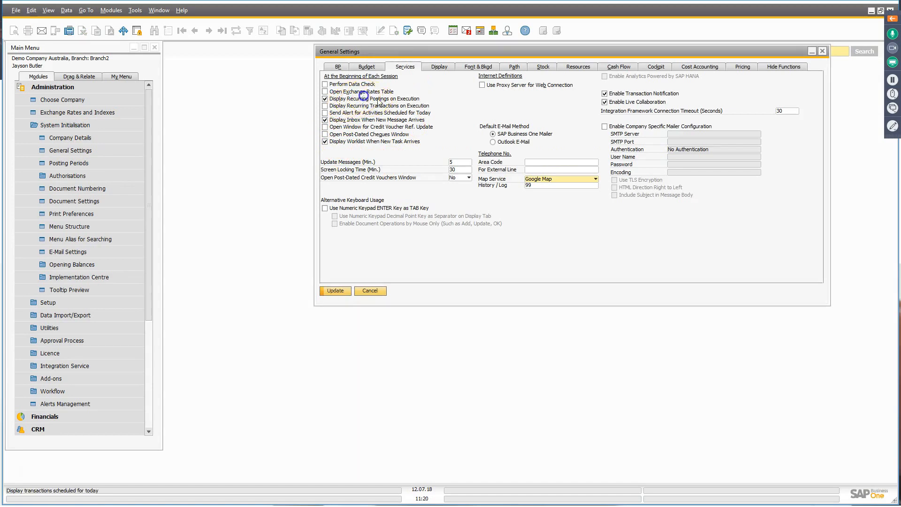
- Discard the pending changes to the general settings
{"action": "left_click", "coordinate": [362, 106]}
{"action": "left_click", "coordinate": [369, 291]}
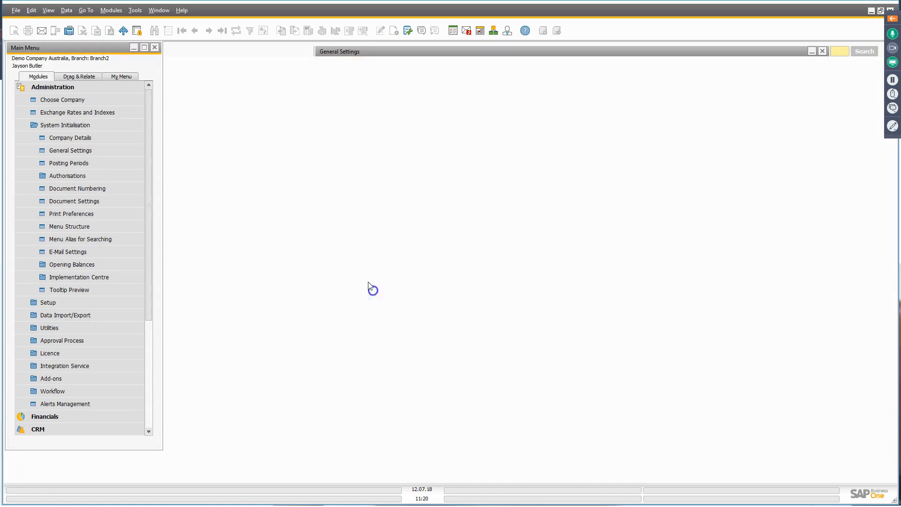
{"action": "left_click", "coordinate": [65, 118]}
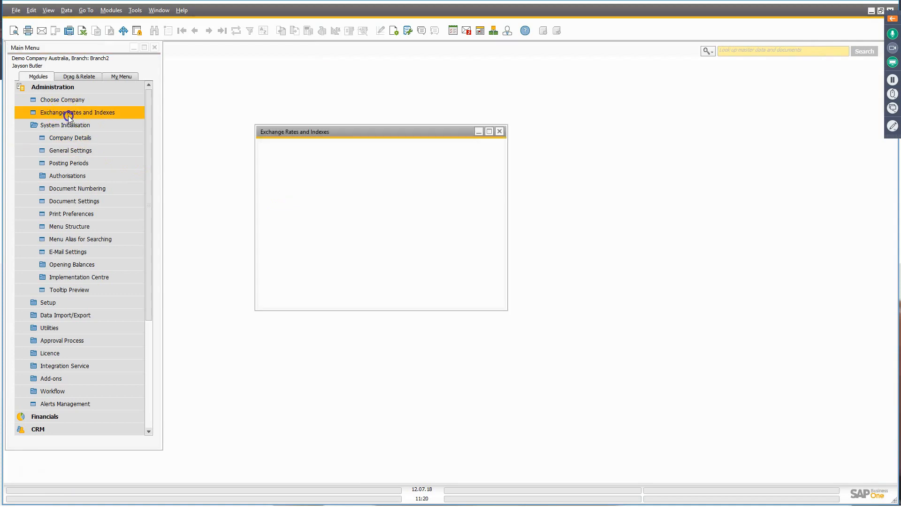
{"action": "left_click", "coordinate": [497, 129]}
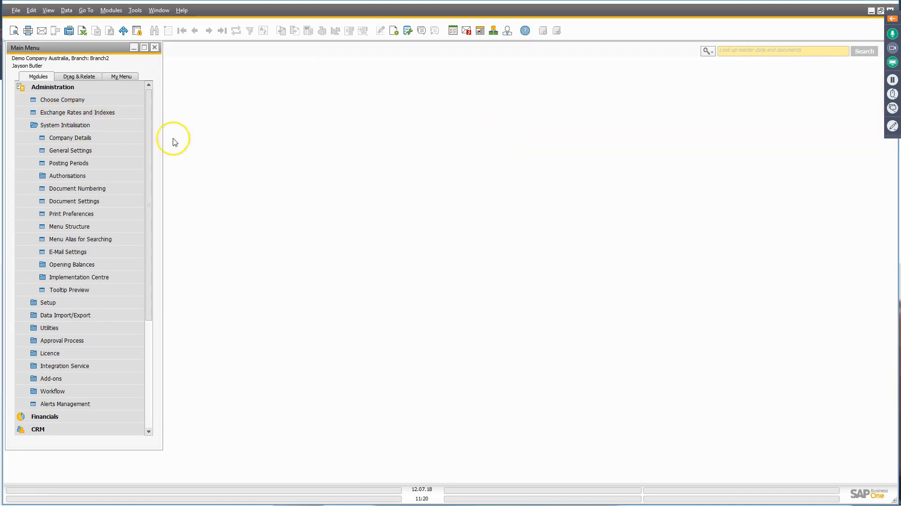
- Examine the session-start service options in the user setup and close it without adding a user
{"action": "left_click", "coordinate": [84, 127]}
{"action": "left_click", "coordinate": [83, 137]}
{"action": "left_click", "coordinate": [85, 150]}
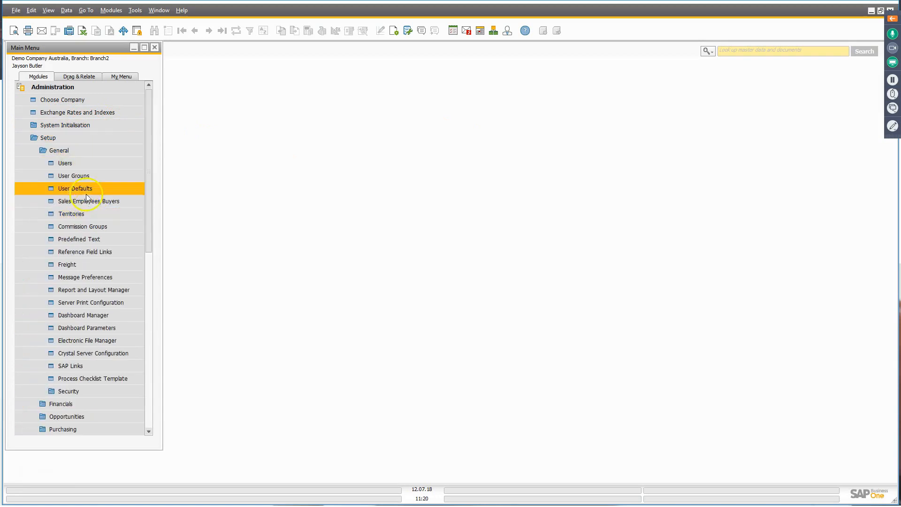
{"action": "left_click", "coordinate": [87, 167]}
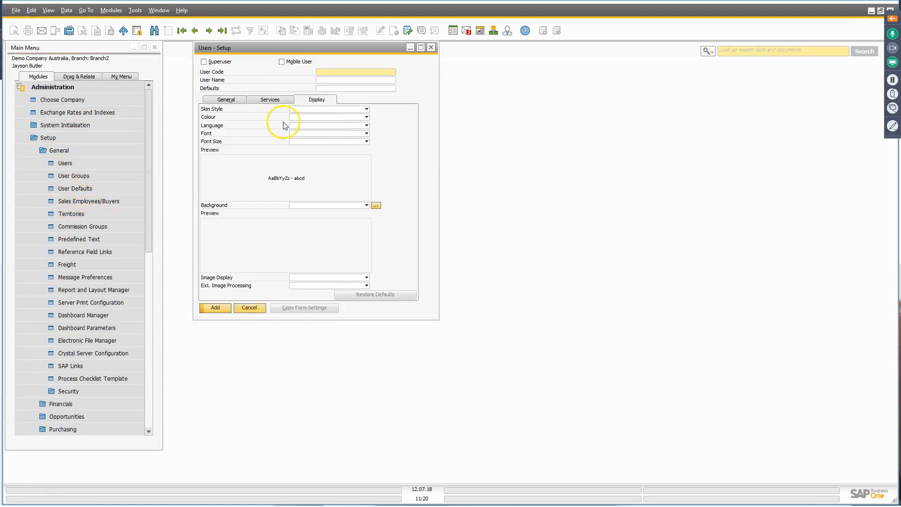
{"action": "left_click", "coordinate": [272, 100]}
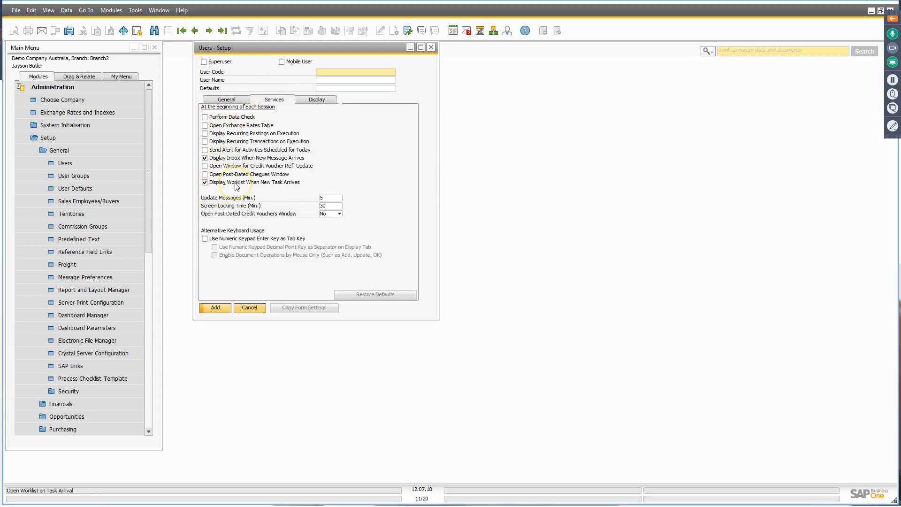
{"action": "left_click", "coordinate": [248, 307]}
{"action": "key", "text": "alt+Tab"}
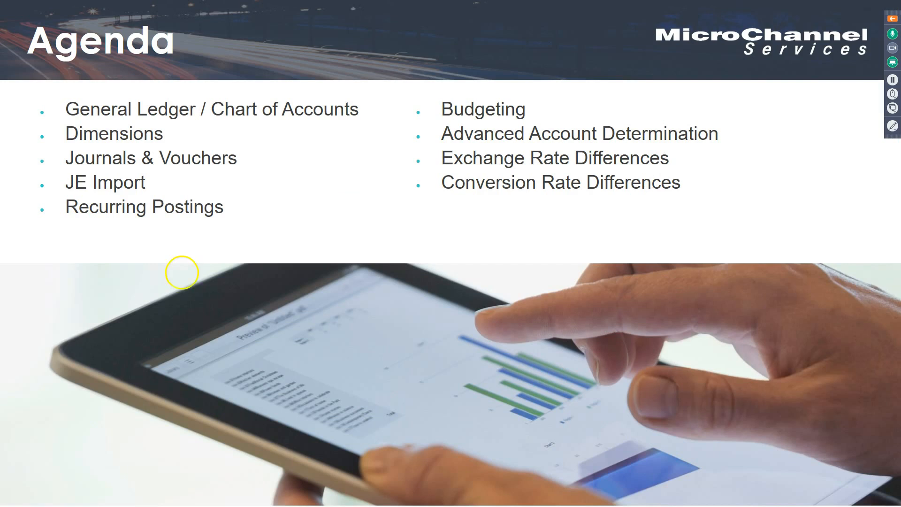
{"action": "key", "text": "alt+Tab"}
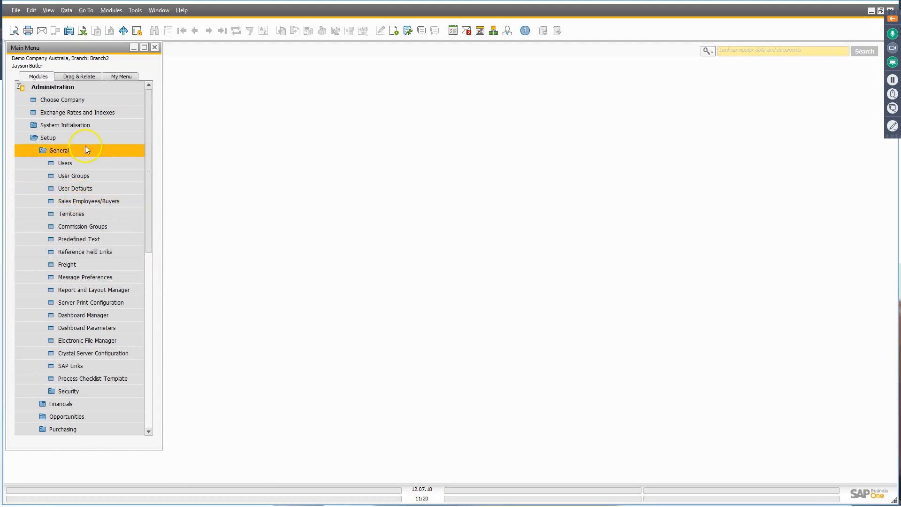
- Open the Budget Scenarios setup from the Financials module
{"action": "left_click", "coordinate": [85, 139]}
{"action": "left_click", "coordinate": [88, 88]}
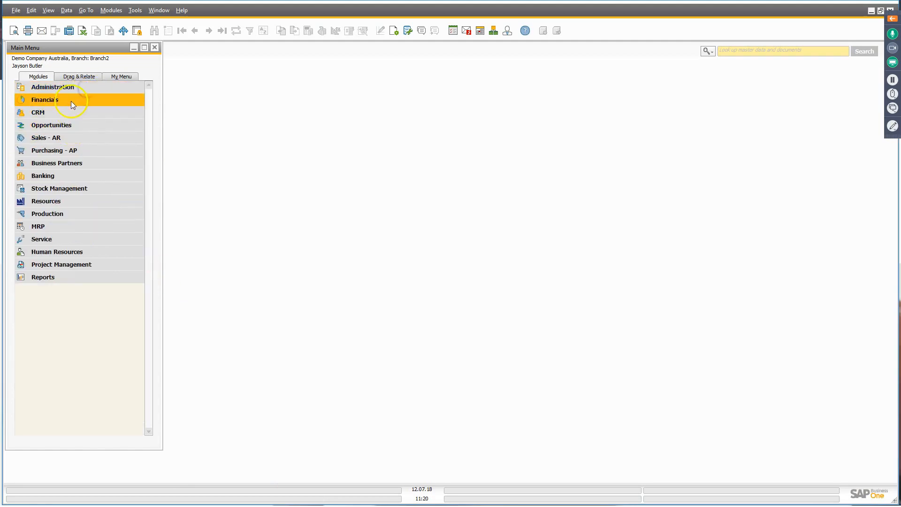
{"action": "left_click", "coordinate": [72, 101]}
{"action": "left_click", "coordinate": [78, 303]}
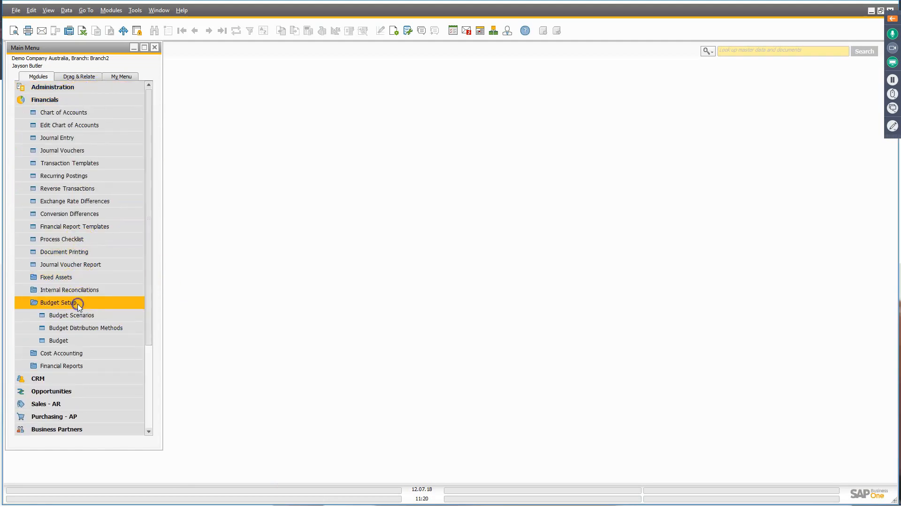
{"action": "left_click", "coordinate": [92, 316]}
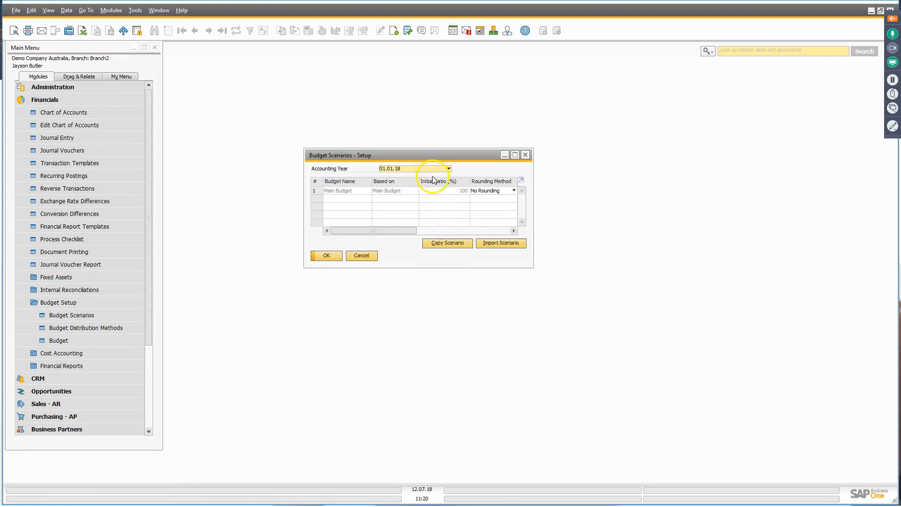
{"action": "left_click_drag", "start_coordinate": [426, 156], "coordinate": [401, 100]}
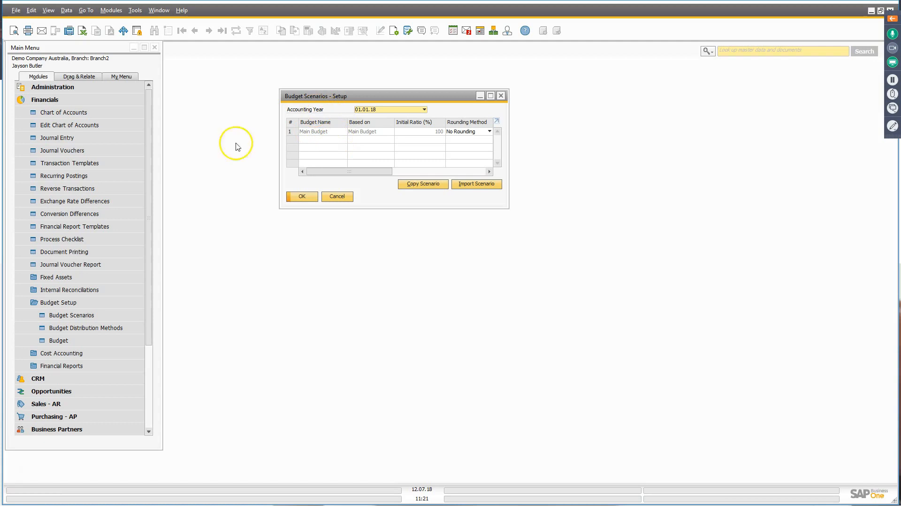
- Review the budget initialisation and budget deviation options in the general settings, leaving without saving
{"action": "left_click", "coordinate": [93, 90]}
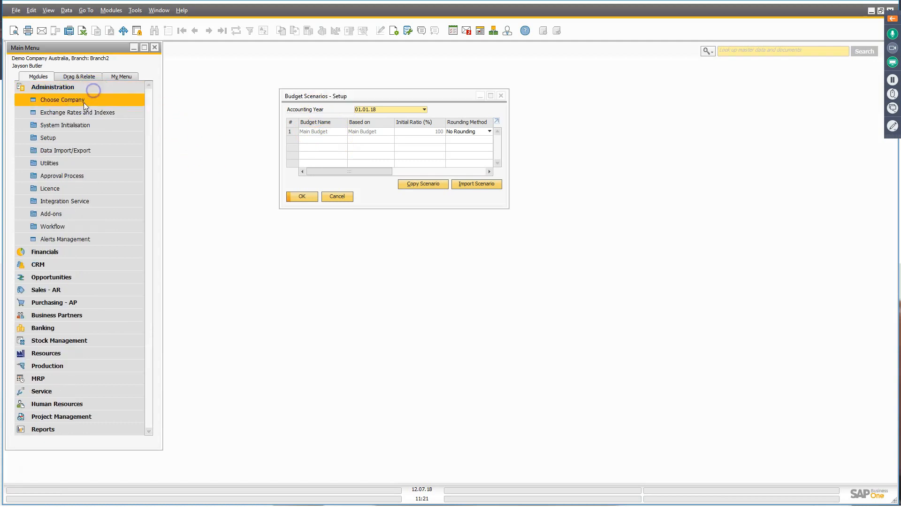
{"action": "left_click", "coordinate": [72, 125]}
{"action": "left_click", "coordinate": [66, 149]}
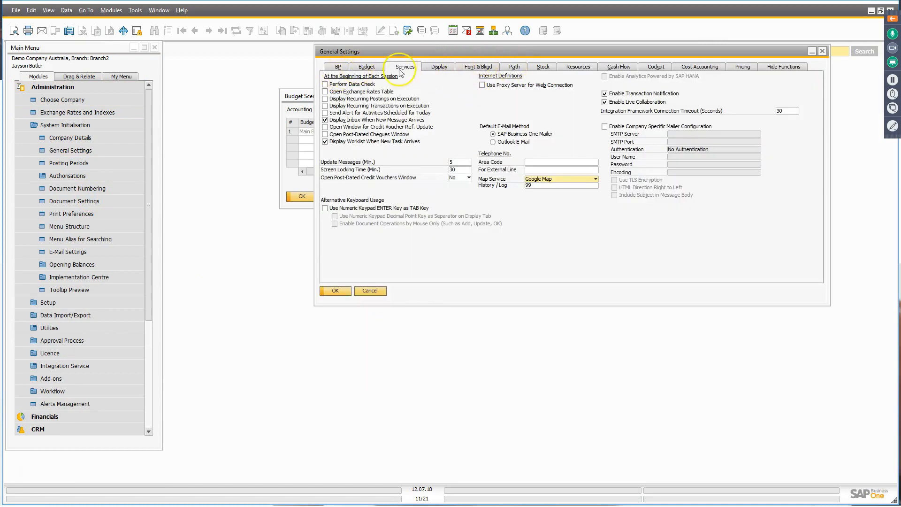
{"action": "left_click", "coordinate": [367, 67]}
{"action": "left_click_drag", "start_coordinate": [357, 51], "coordinate": [349, 163]}
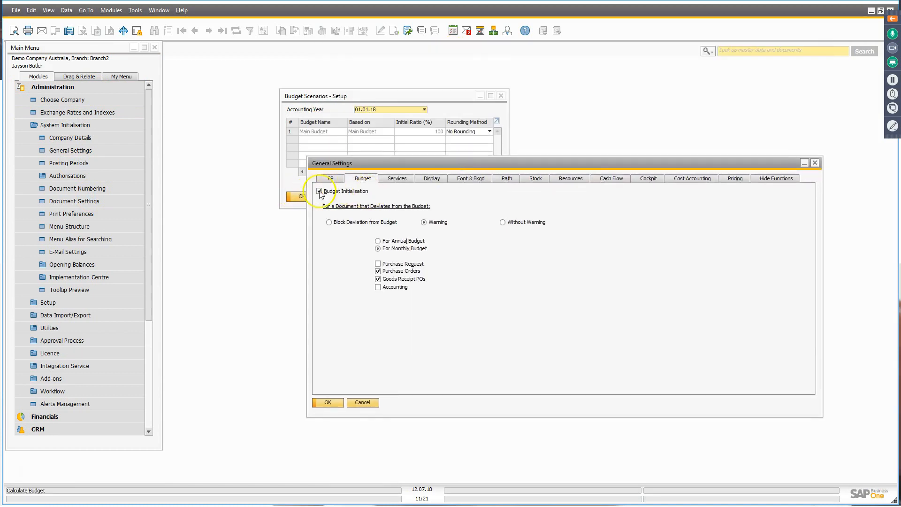
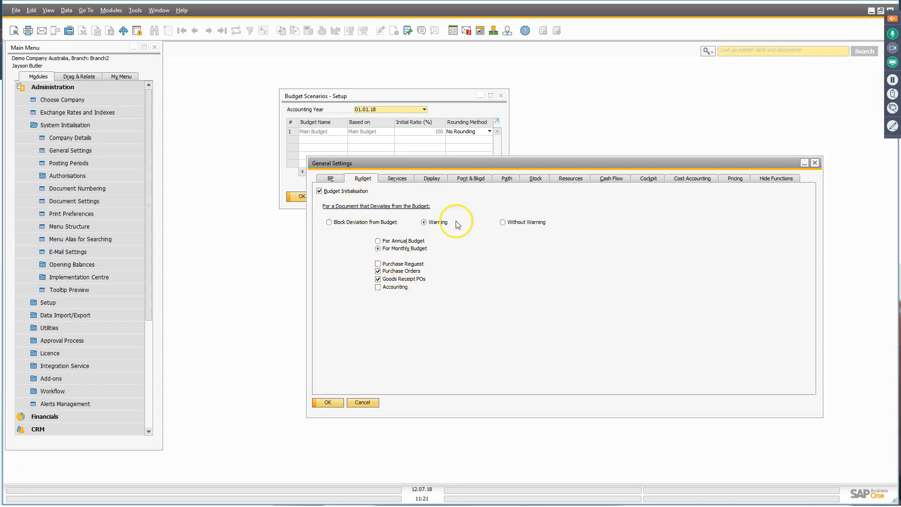
{"action": "left_click", "coordinate": [370, 407]}
{"action": "left_click_drag", "start_coordinate": [407, 97], "coordinate": [372, 90]}
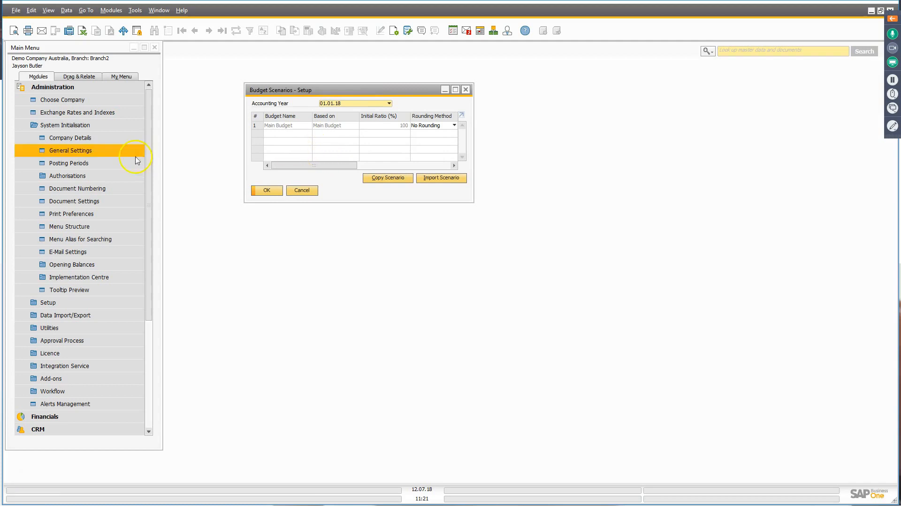
- Check the budget relevance option in the details of G/L account 101000 Capitalised Formation Expenses, discarding any changes
{"action": "left_click", "coordinate": [77, 89]}
{"action": "left_click", "coordinate": [71, 100]}
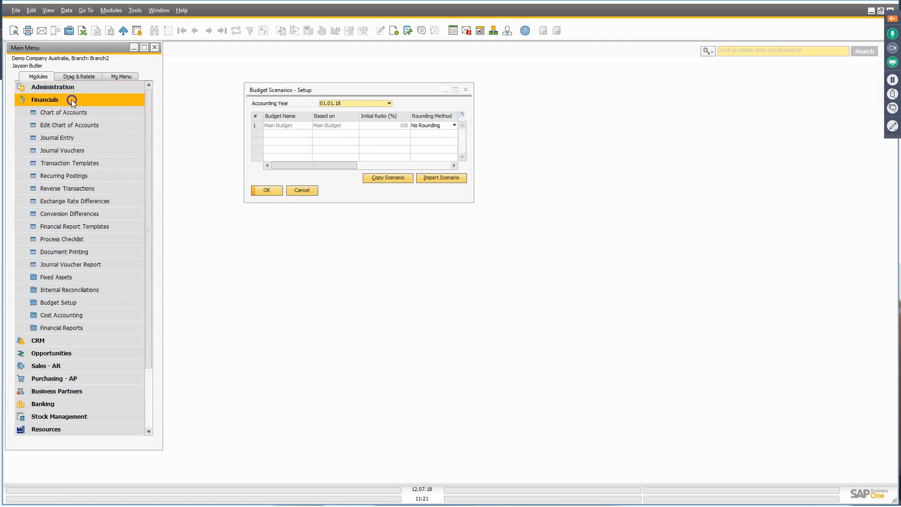
{"action": "left_click", "coordinate": [67, 116]}
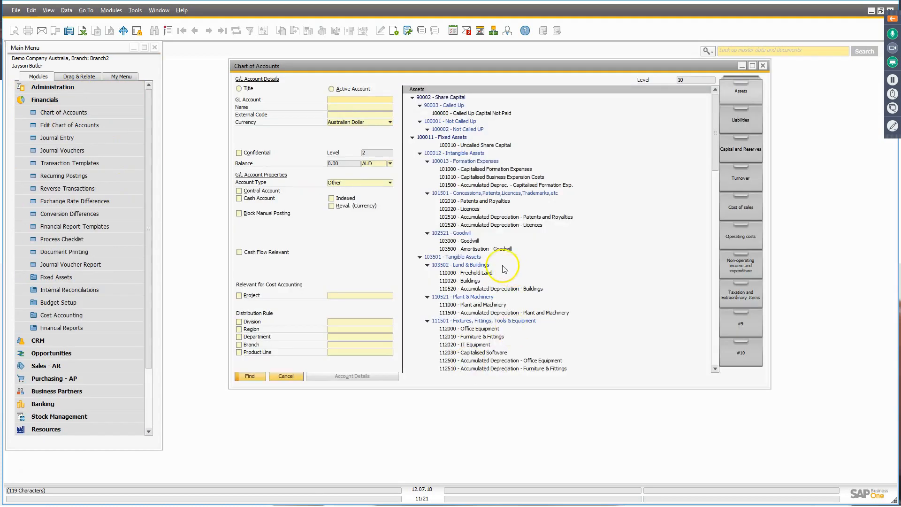
{"action": "left_click", "coordinate": [484, 170]}
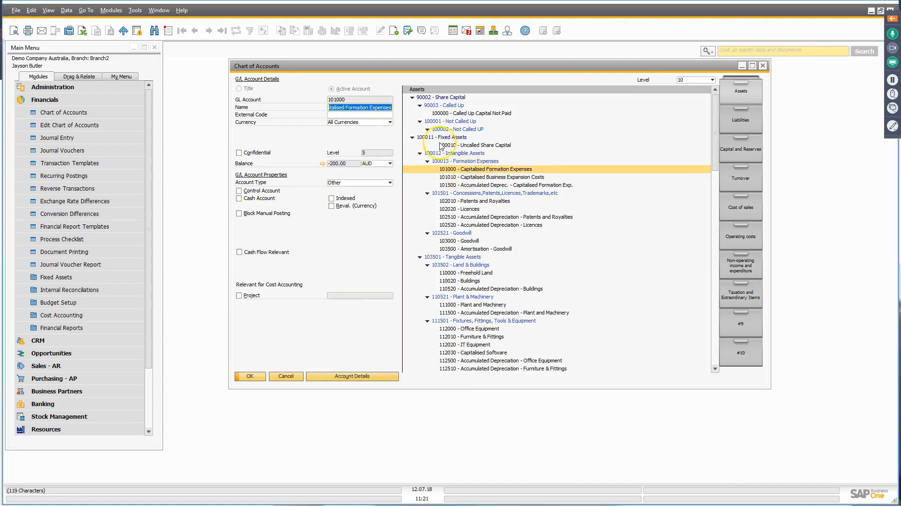
{"action": "left_click", "coordinate": [365, 378]}
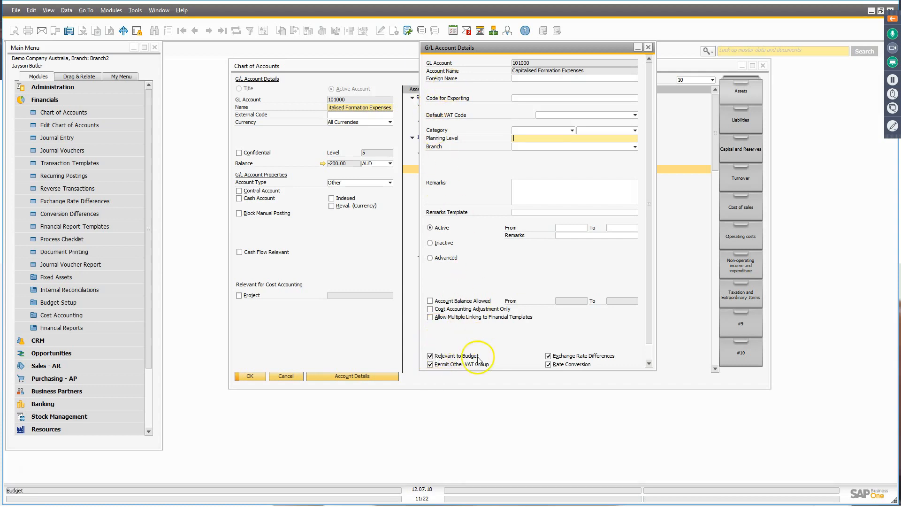
{"action": "left_click", "coordinate": [649, 48]}
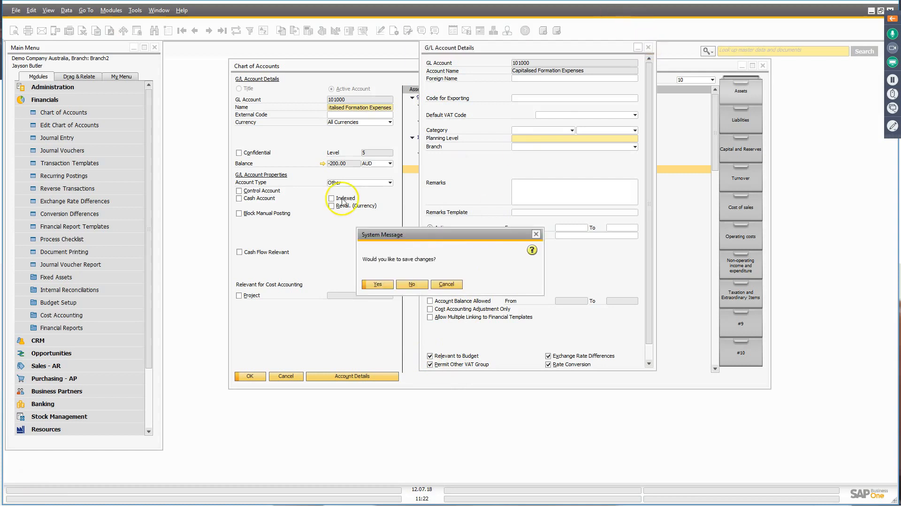
{"action": "left_click", "coordinate": [412, 285]}
{"action": "left_click", "coordinate": [287, 375]}
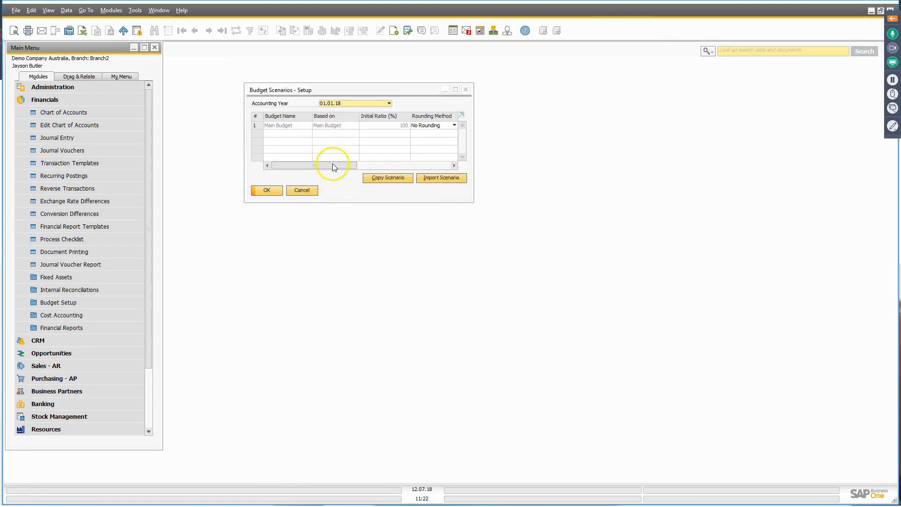
- View the original scenarios available for copying a budget scenario, and leave without executing the copy
{"action": "left_click", "coordinate": [266, 127]}
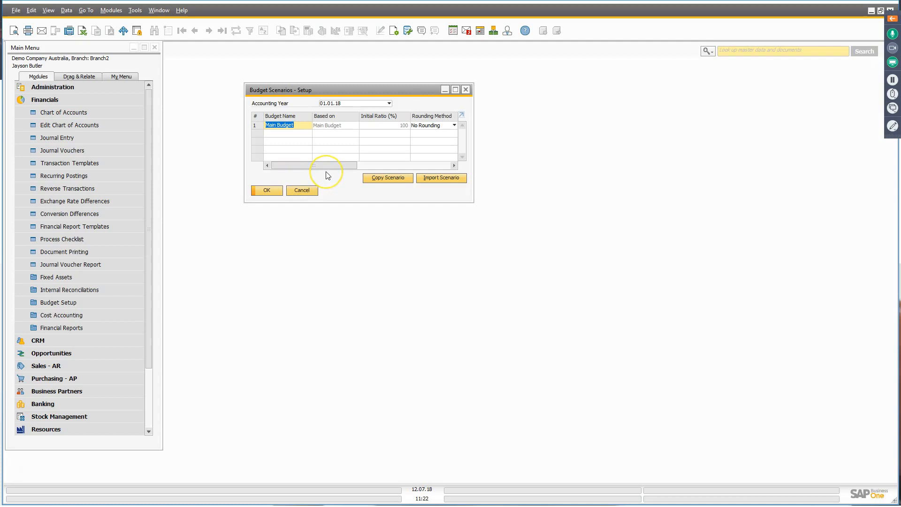
{"action": "left_click", "coordinate": [391, 178]}
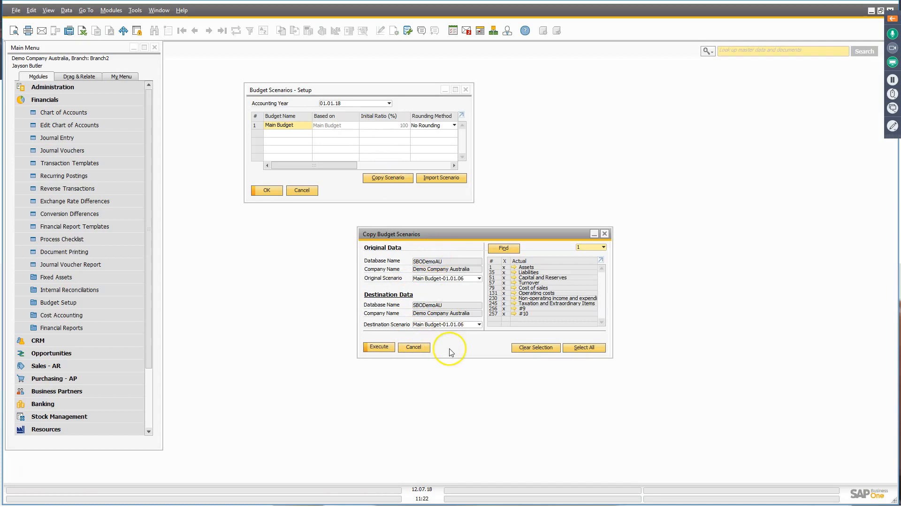
{"action": "left_click", "coordinate": [430, 279]}
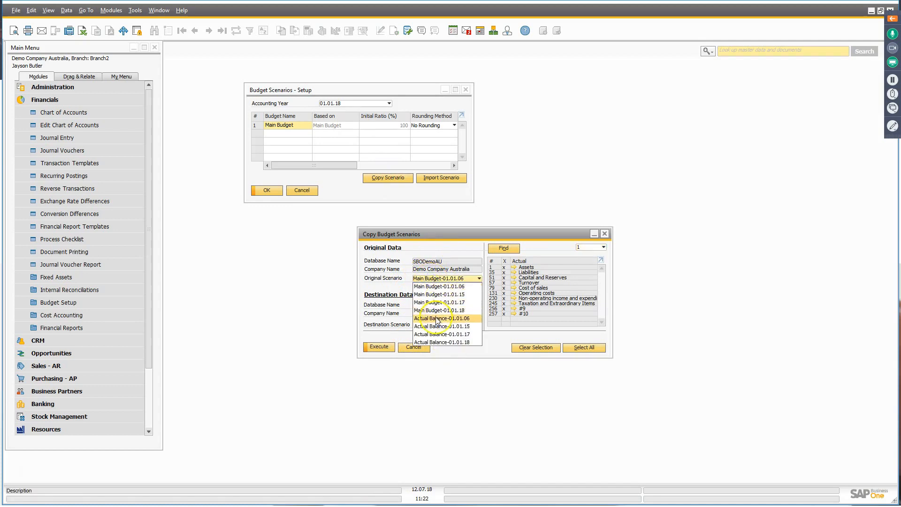
{"action": "left_click", "coordinate": [451, 342]}
{"action": "left_click", "coordinate": [414, 348]}
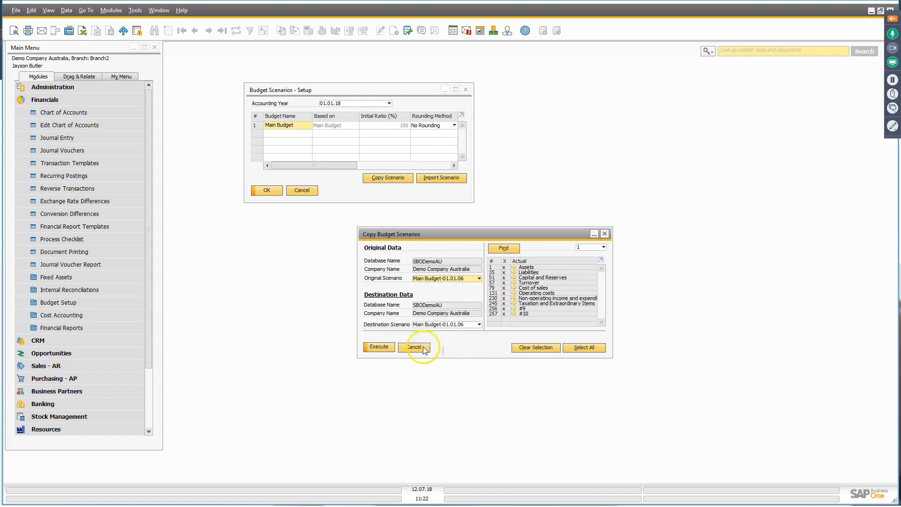
- Add a Pessimistic budget scenario based on Main Budget with an initial ratio of 90%, and save it
{"action": "right_click", "coordinate": [345, 121]}
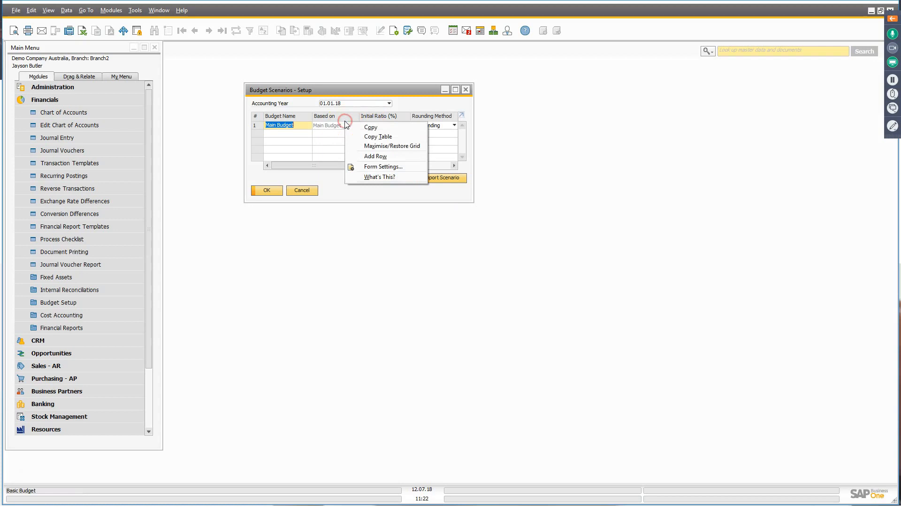
{"action": "left_click", "coordinate": [375, 156]}
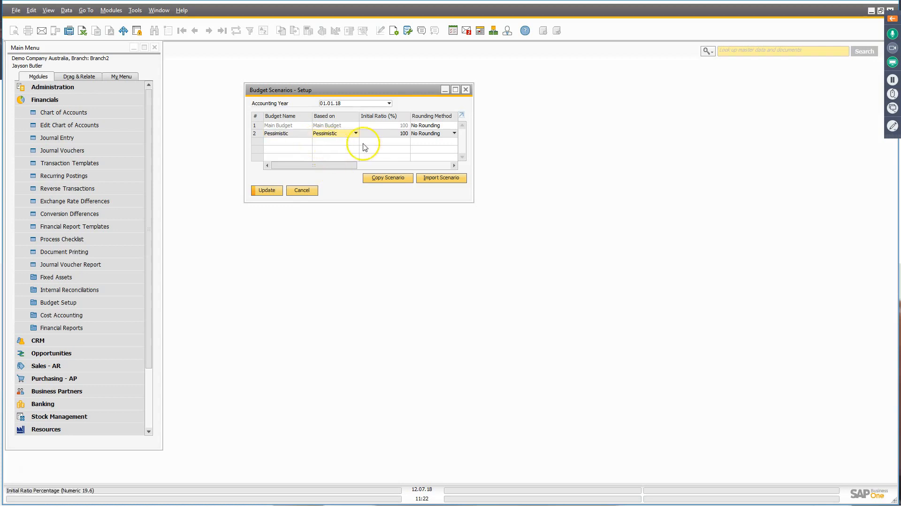
{"action": "left_click", "coordinate": [350, 133]}
{"action": "left_click", "coordinate": [336, 141]}
{"action": "left_click", "coordinate": [370, 134]}
{"action": "left_click", "coordinate": [394, 134]}
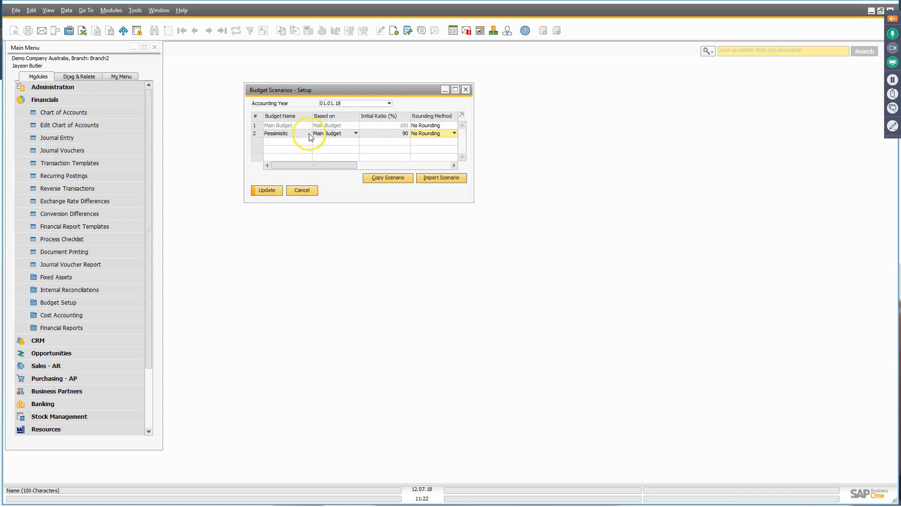
{"action": "left_click", "coordinate": [265, 191]}
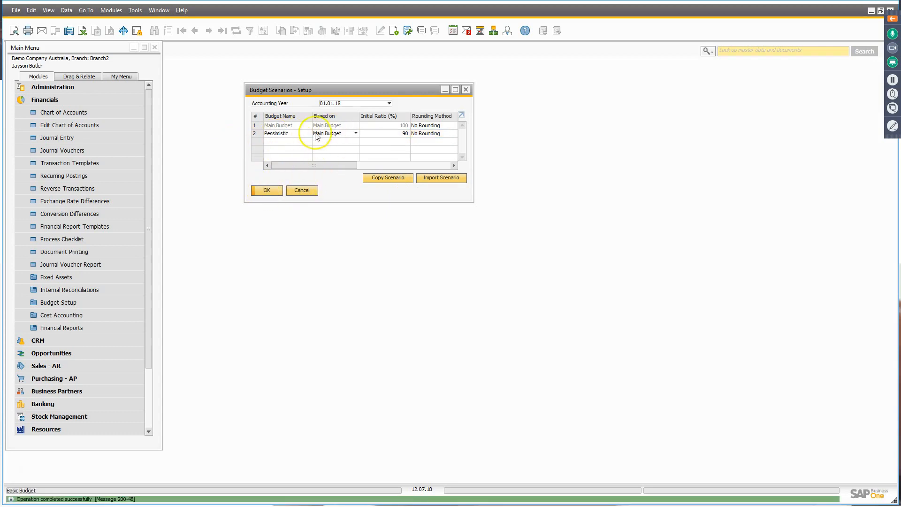
- Add an Optimistic budget scenario based on Main Budget with an initial ratio of 110%, and save it
{"action": "right_click", "coordinate": [309, 123]}
{"action": "left_click", "coordinate": [342, 159]}
{"action": "left_click", "coordinate": [291, 140]}
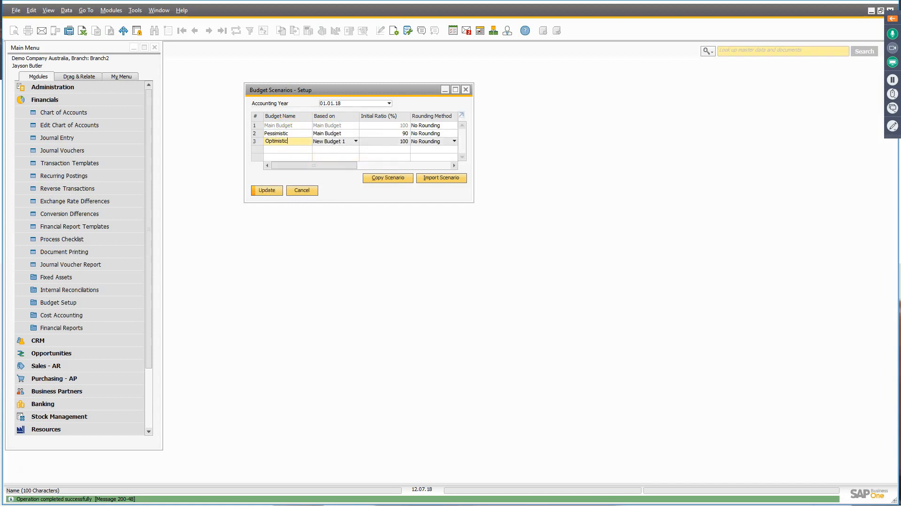
{"action": "left_click", "coordinate": [334, 140]}
{"action": "left_click", "coordinate": [340, 149]}
{"action": "left_click", "coordinate": [382, 142]}
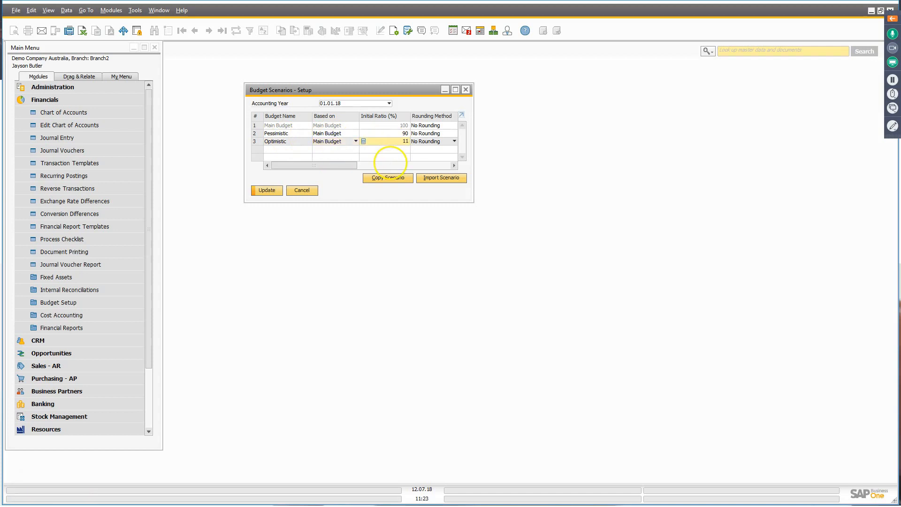
{"action": "left_click", "coordinate": [266, 191]}
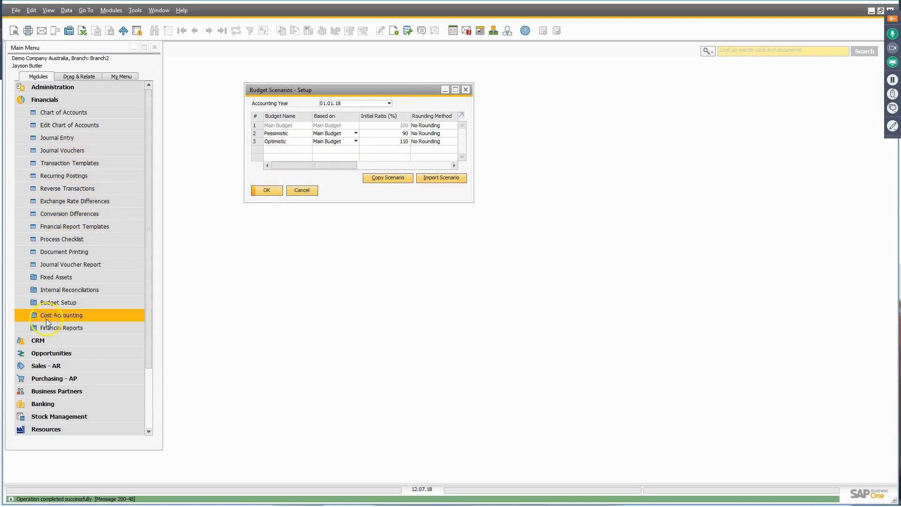
- Open the budget definition for the Main Budget-01.01.18 scenario from the budget setup, keeping all account groups selected
{"action": "left_click", "coordinate": [61, 306]}
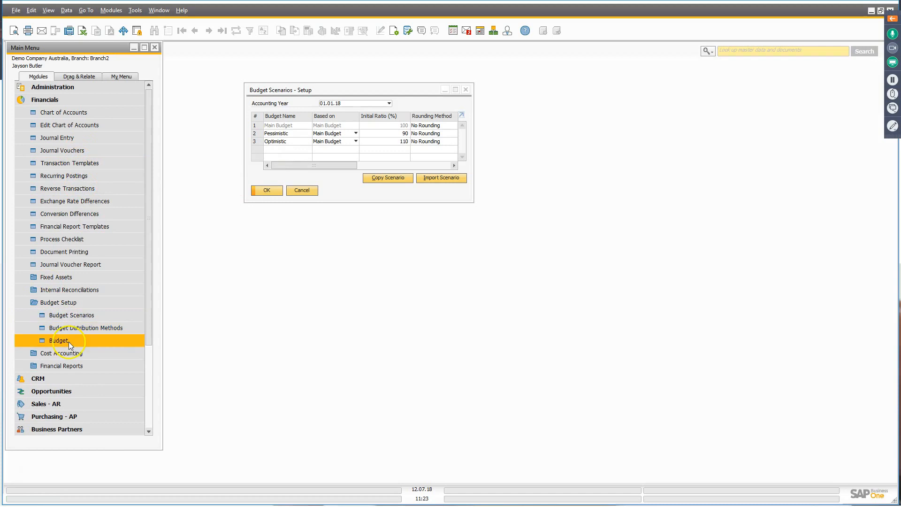
{"action": "left_click", "coordinate": [68, 341]}
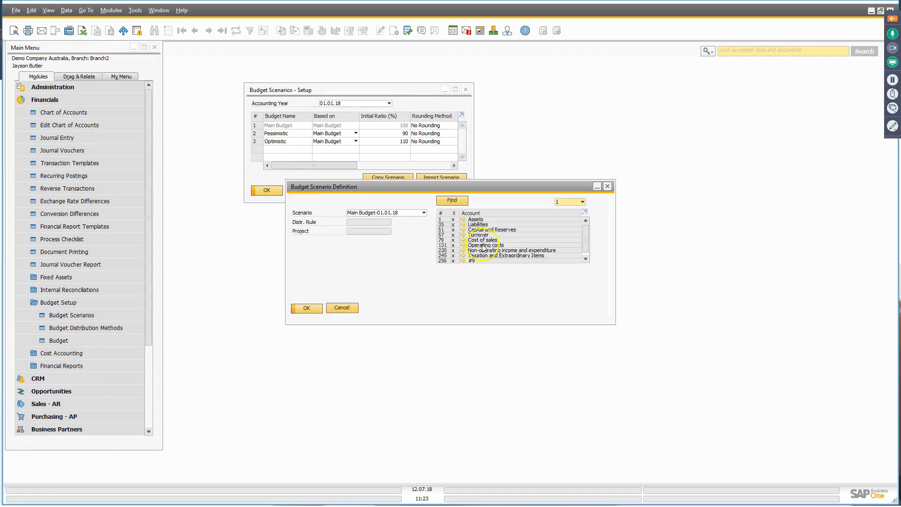
{"action": "left_click", "coordinate": [409, 216]}
{"action": "left_click", "coordinate": [423, 213]}
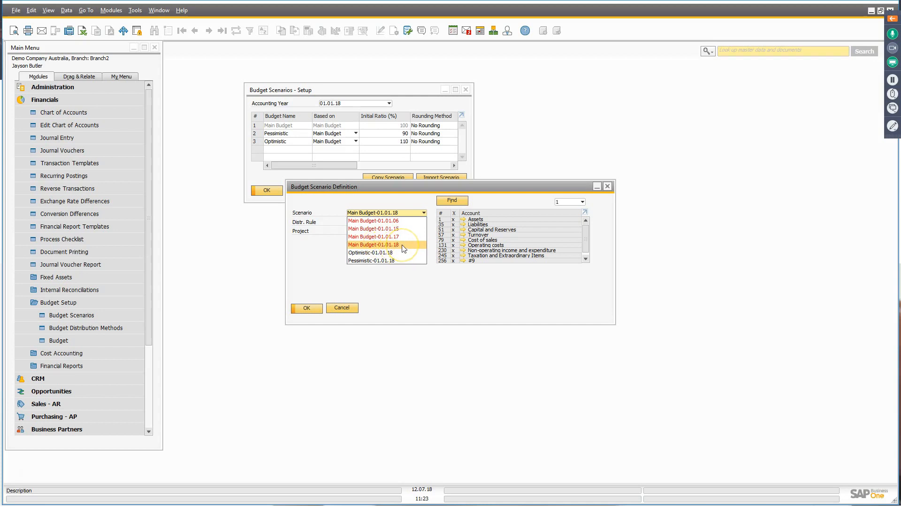
{"action": "left_click", "coordinate": [393, 256]}
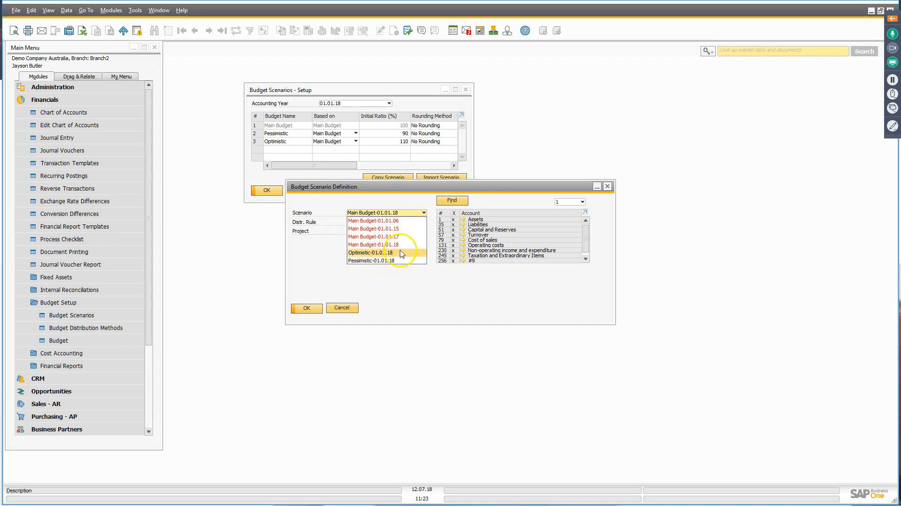
{"action": "left_click", "coordinate": [400, 246]}
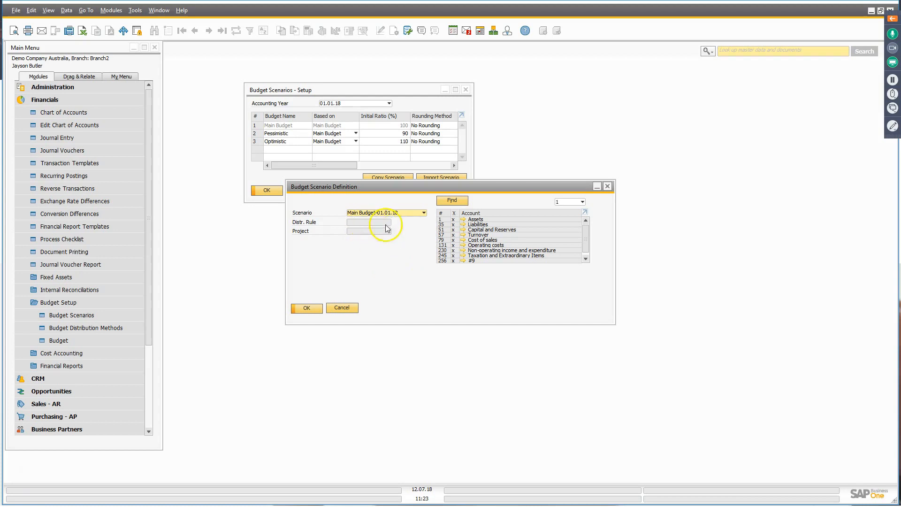
{"action": "left_click", "coordinate": [306, 308]}
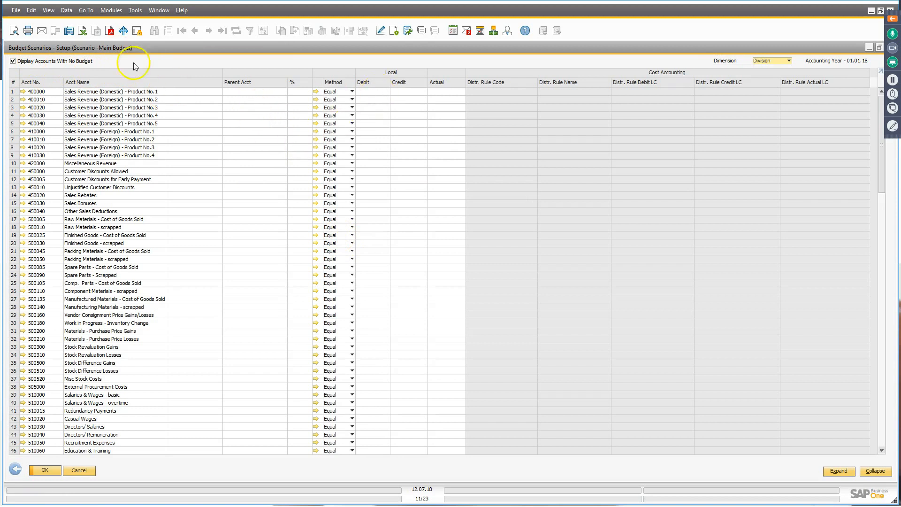
- Compare the account list with accounts without a budget hidden and displayed, and look through the full list
{"action": "left_click", "coordinate": [13, 61]}
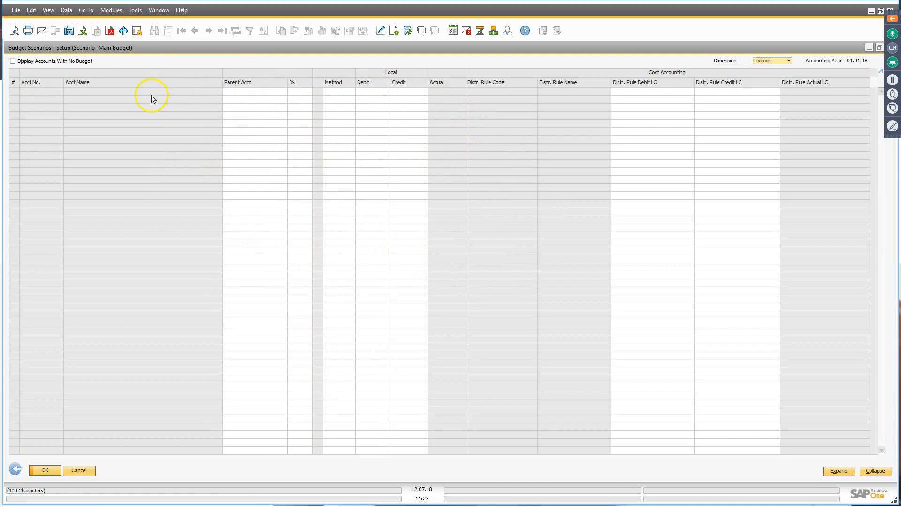
{"action": "left_click", "coordinate": [13, 61]}
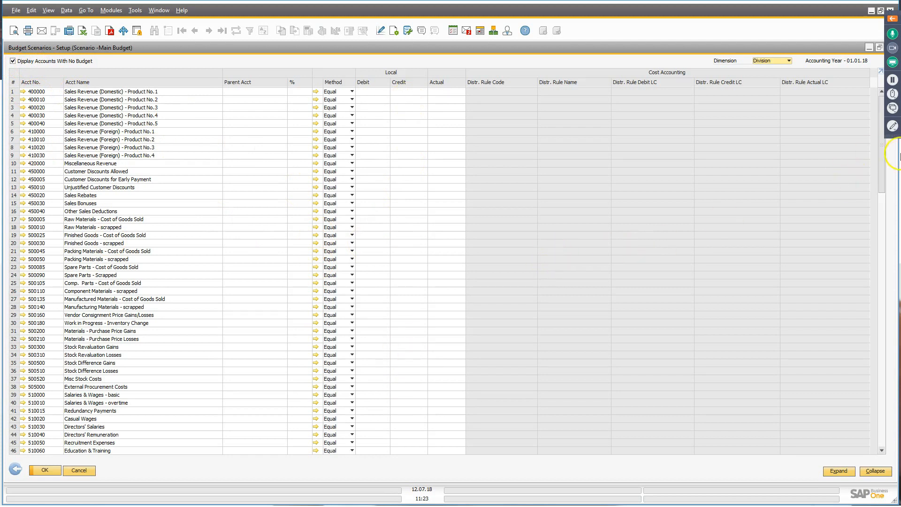
{"action": "left_click_drag", "start_coordinate": [883, 156], "coordinate": [883, 447]}
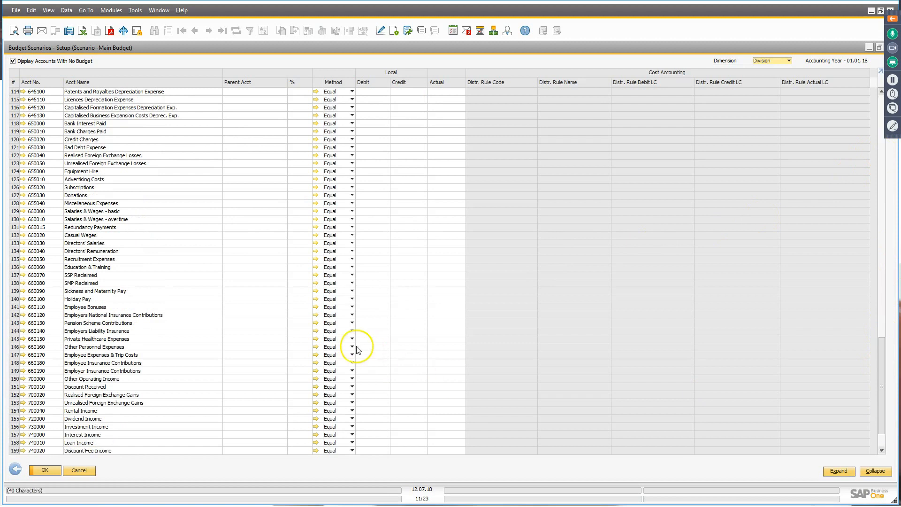
{"action": "left_click", "coordinate": [880, 105]}
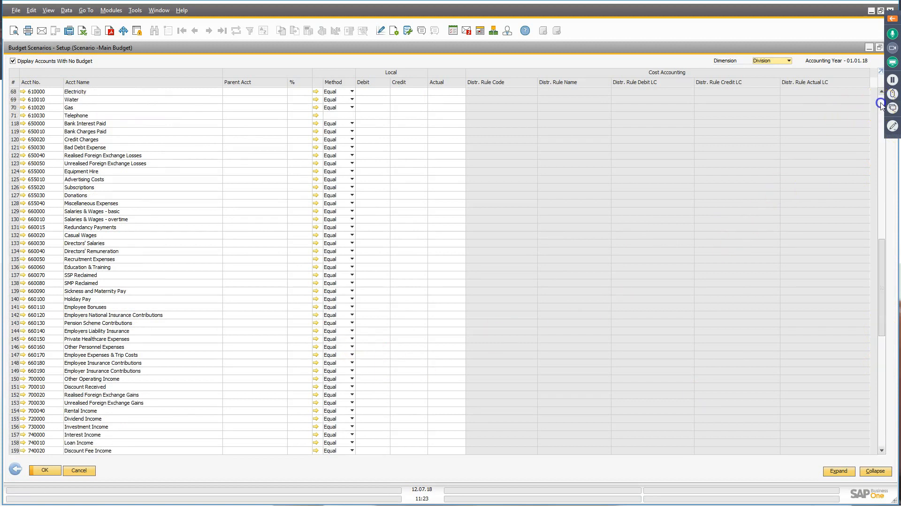
{"action": "left_click", "coordinate": [880, 105]}
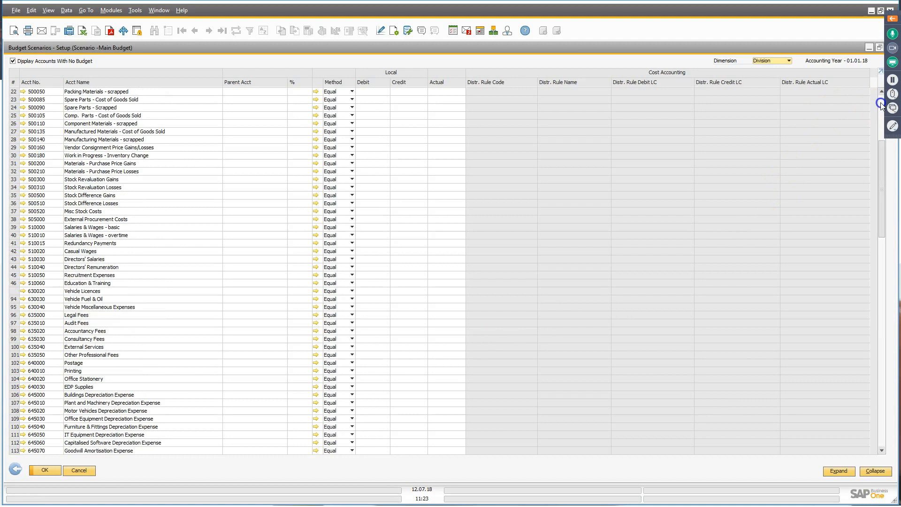
{"action": "left_click", "coordinate": [881, 105]}
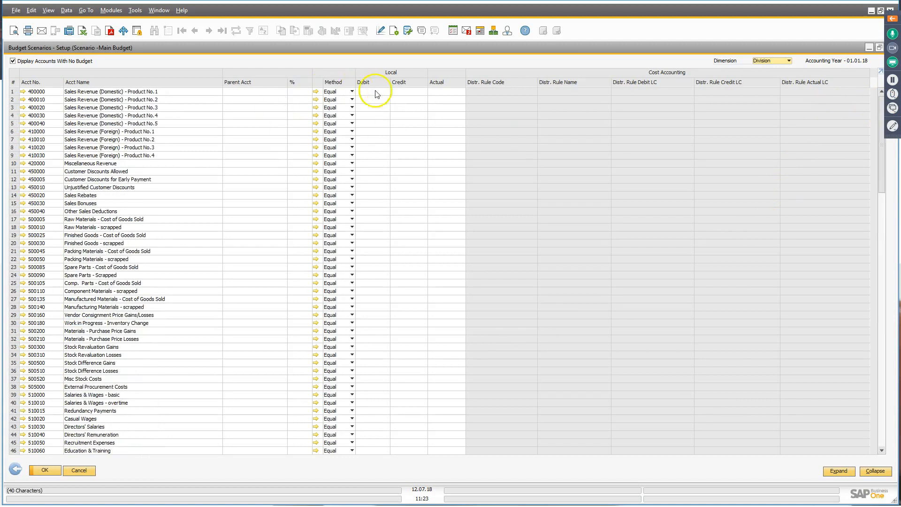
- Set the credit budget of account 400000 Sales Revenue (Domestic) - Product No.1 to AUD 10,000,000, and widen the Credit column
{"action": "left_click", "coordinate": [419, 93]}
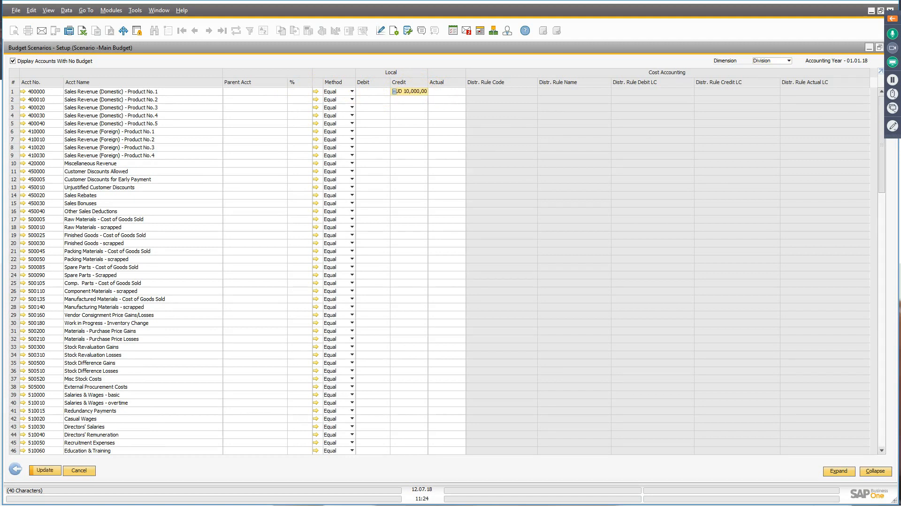
{"action": "key", "text": "Return"}
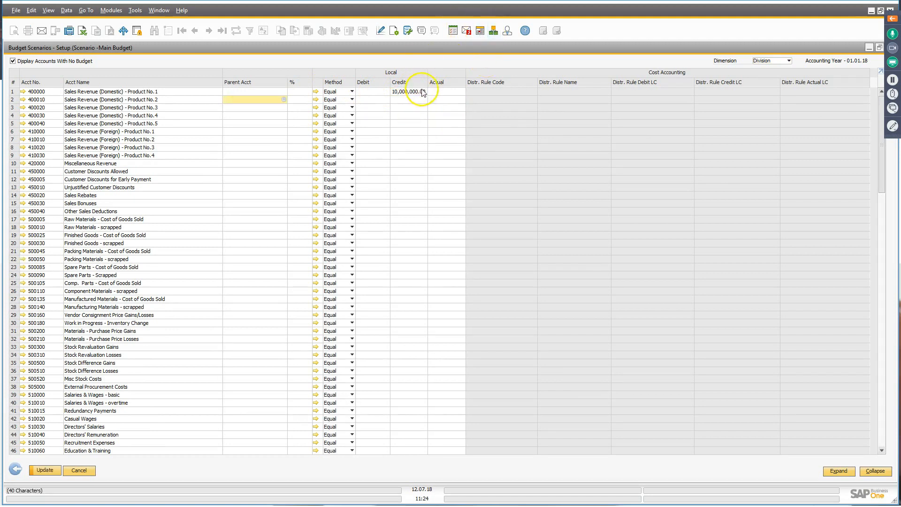
{"action": "left_click_drag", "start_coordinate": [428, 80], "coordinate": [449, 82]}
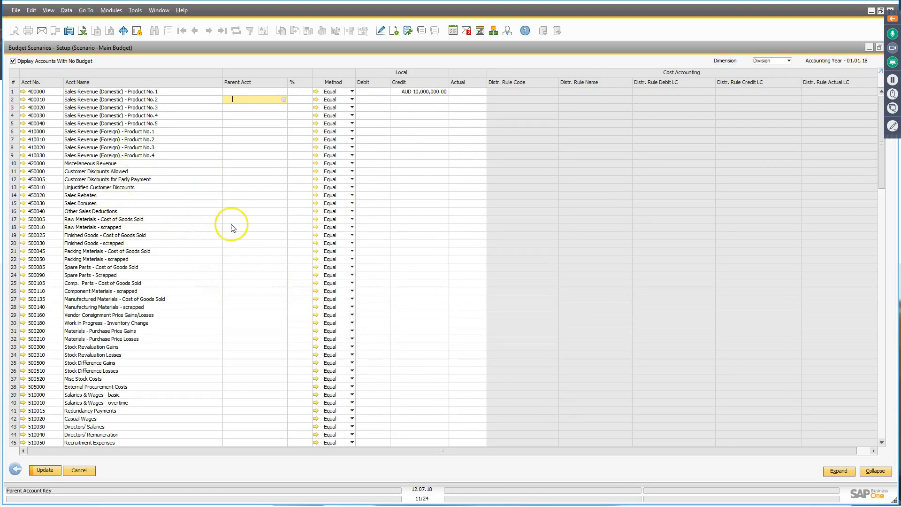
- Try to assign 400000 as the parent account of 500005 Raw Materials - Cost of Goods Sold, and clear the entry
{"action": "left_click", "coordinate": [253, 219]}
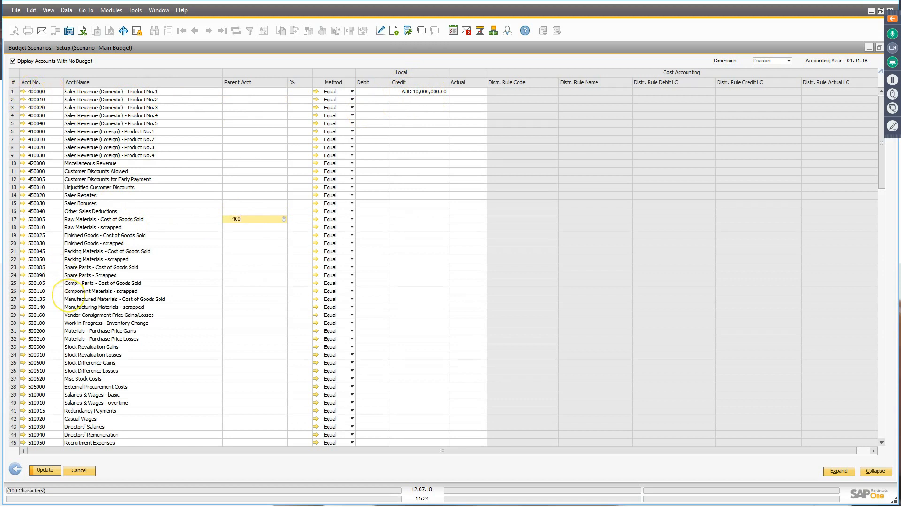
{"action": "key", "text": "Tab"}
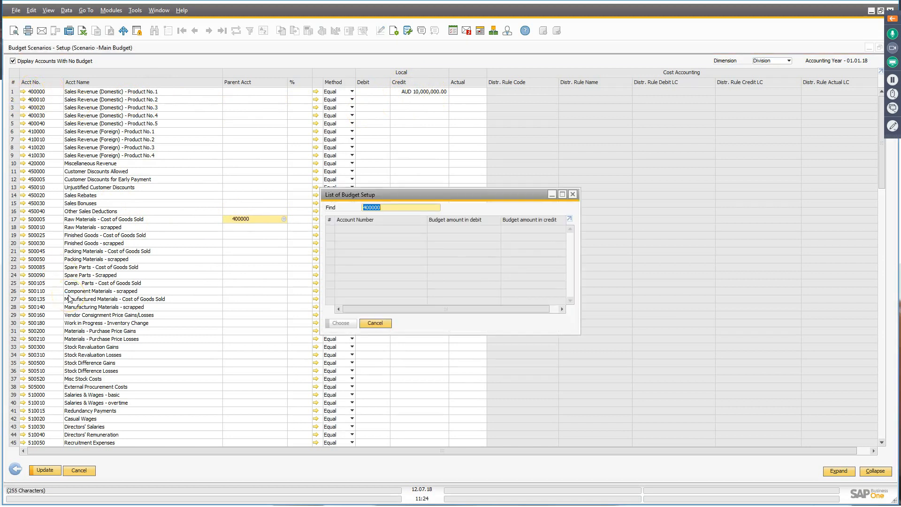
{"action": "left_click", "coordinate": [374, 323]}
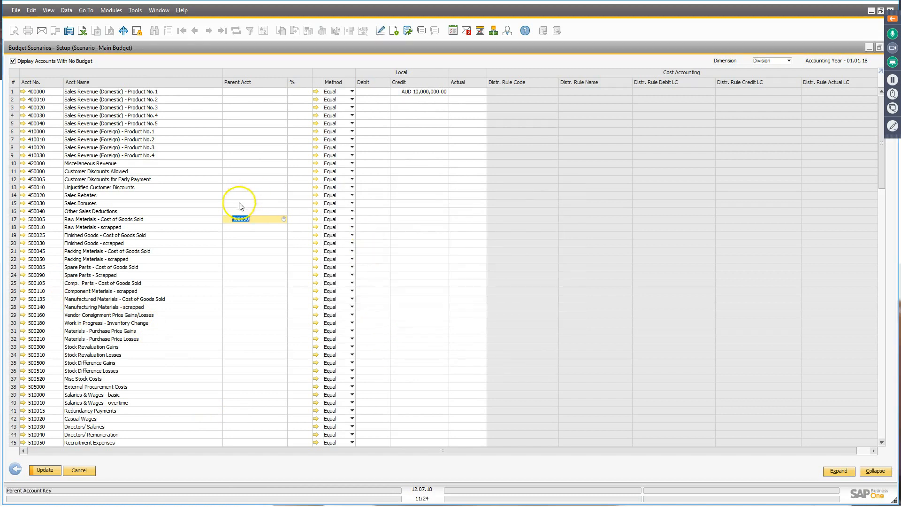
{"action": "left_click", "coordinate": [298, 217]}
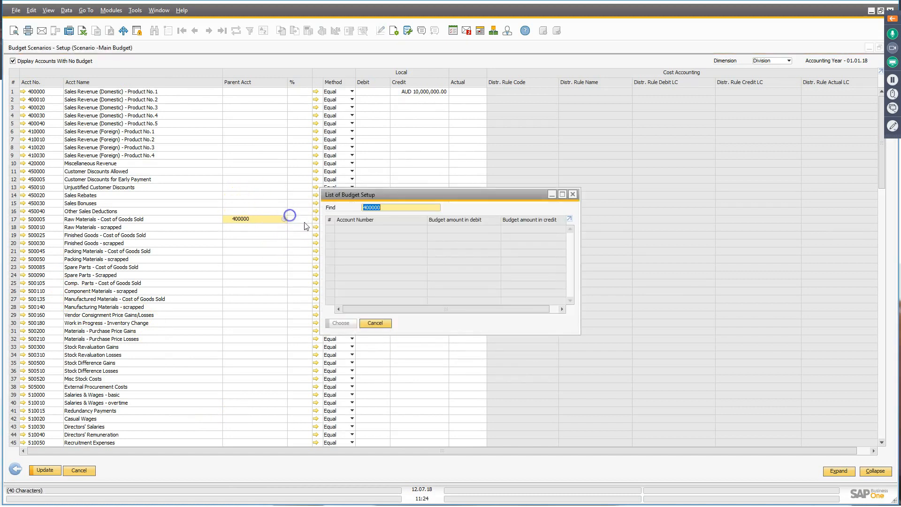
{"action": "left_click", "coordinate": [385, 323]}
{"action": "key", "text": "Delete"}
- Save the Main Budget entry for account 400000, restoring the accumulators for all accounts
{"action": "left_click", "coordinate": [48, 473]}
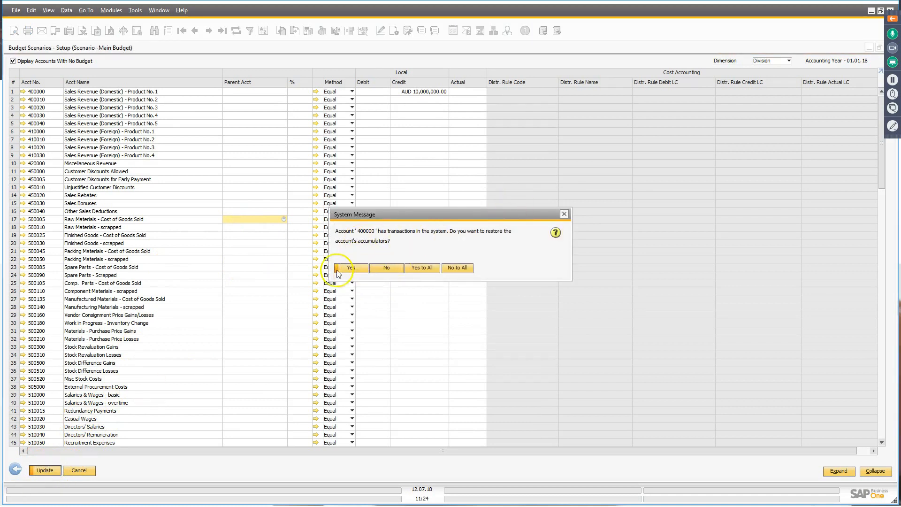
{"action": "left_click", "coordinate": [427, 268]}
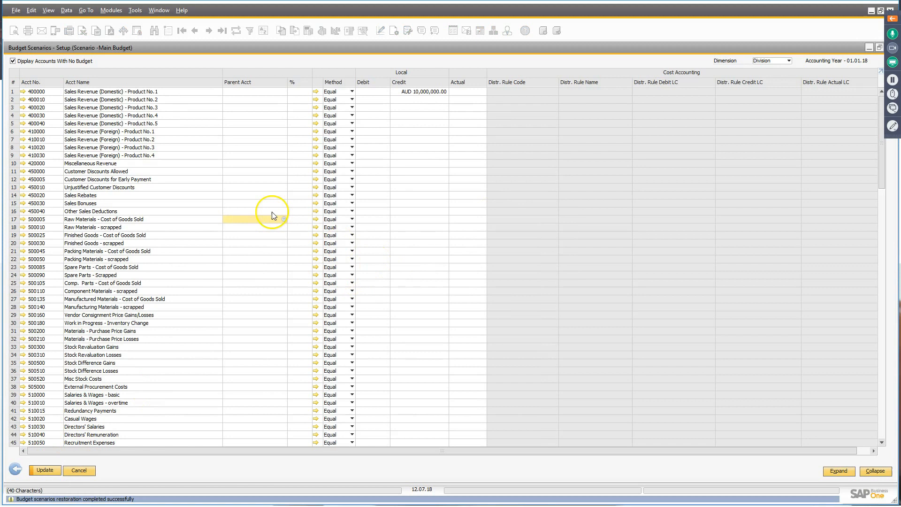
- Link account 500005 Raw Materials - Cost of Goods Sold to parent account 400000 at -65%, and widen the Debit column
{"action": "left_click", "coordinate": [271, 219]}
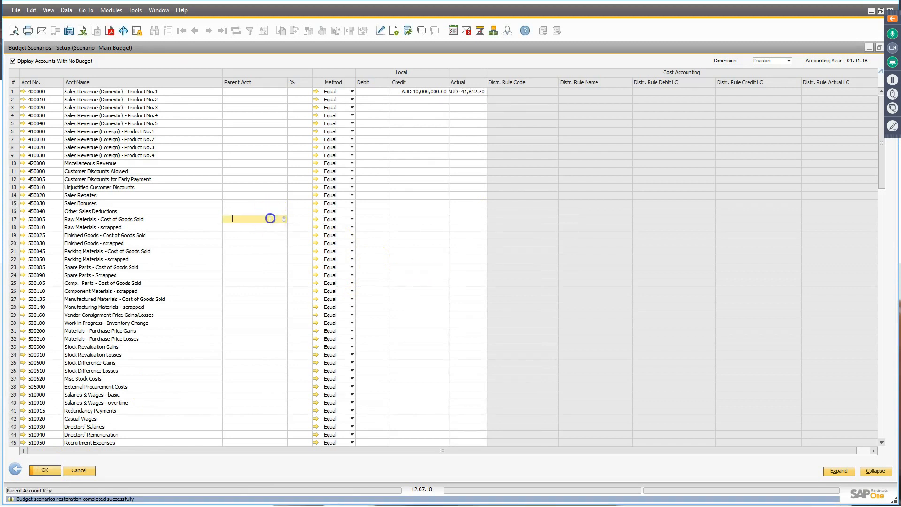
{"action": "left_click", "coordinate": [284, 219]}
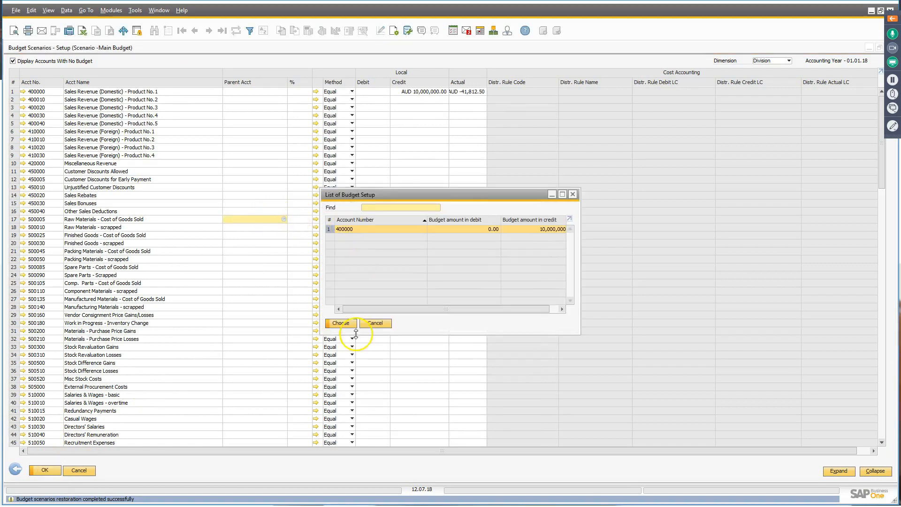
{"action": "left_click", "coordinate": [346, 323]}
{"action": "left_click", "coordinate": [296, 220]}
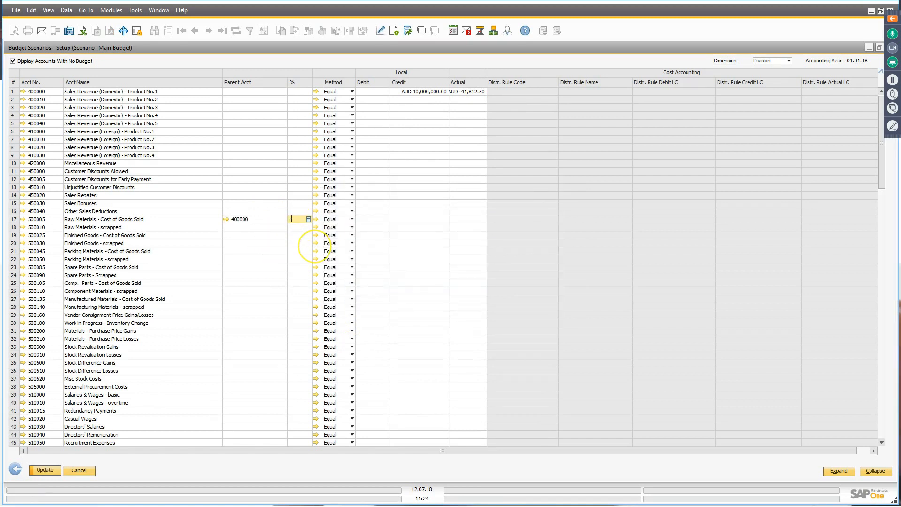
{"action": "type", "text": "-65"}
{"action": "key", "text": "Tab"}
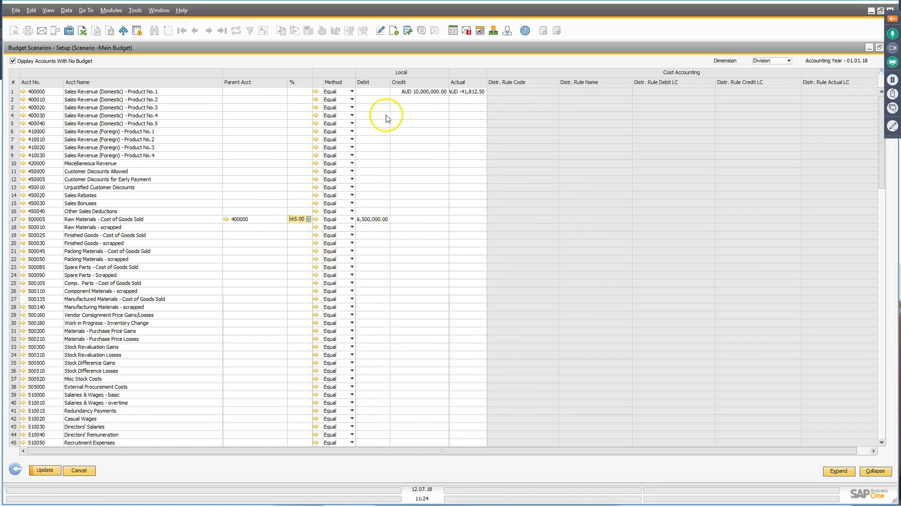
{"action": "left_click_drag", "start_coordinate": [394, 84], "coordinate": [412, 85]}
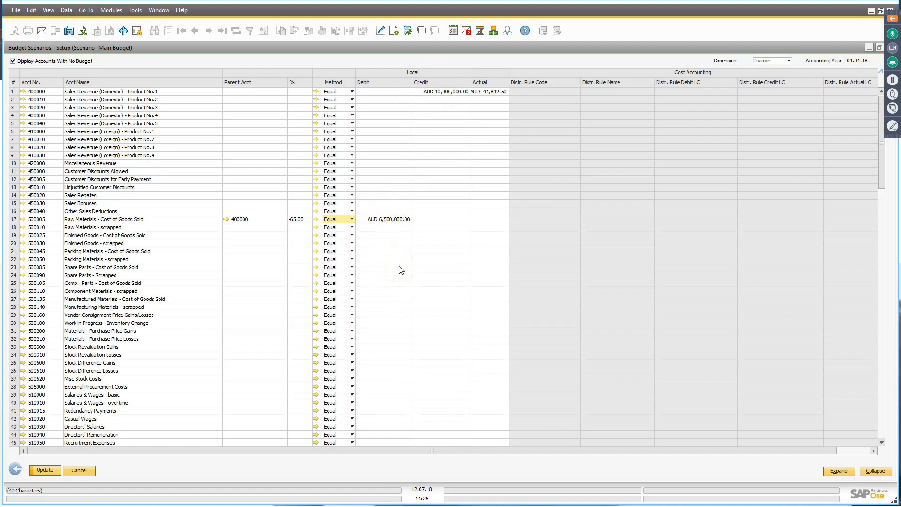
- Save the parent account link with accumulators restored for all accounts, and close the Main Budget scenario
{"action": "left_click", "coordinate": [57, 471]}
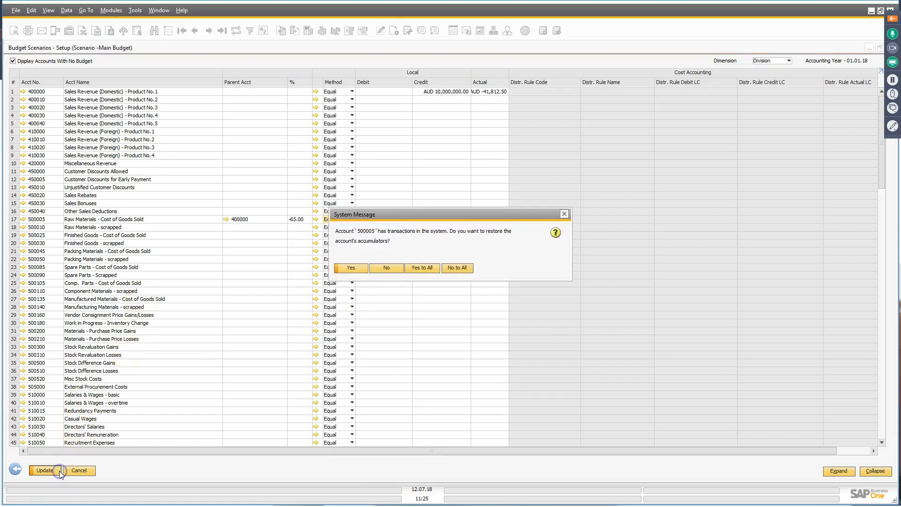
{"action": "left_click", "coordinate": [426, 267]}
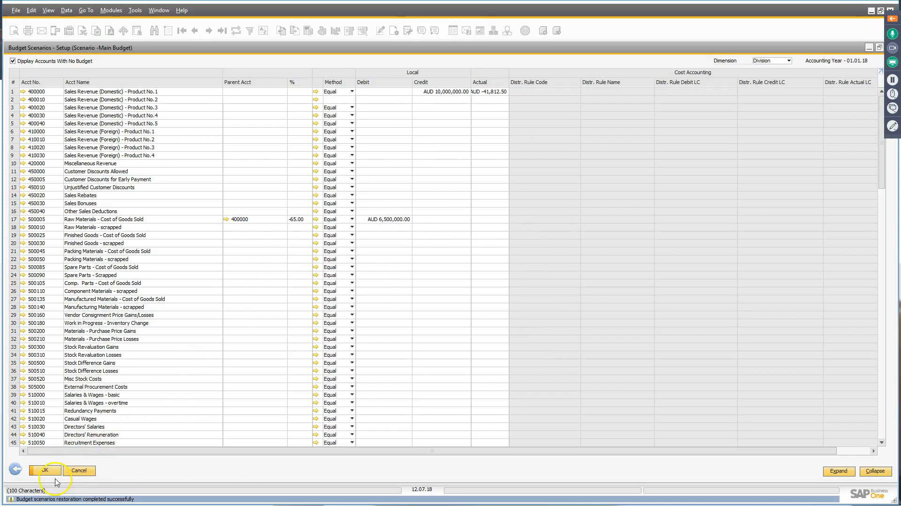
{"action": "left_click", "coordinate": [59, 472]}
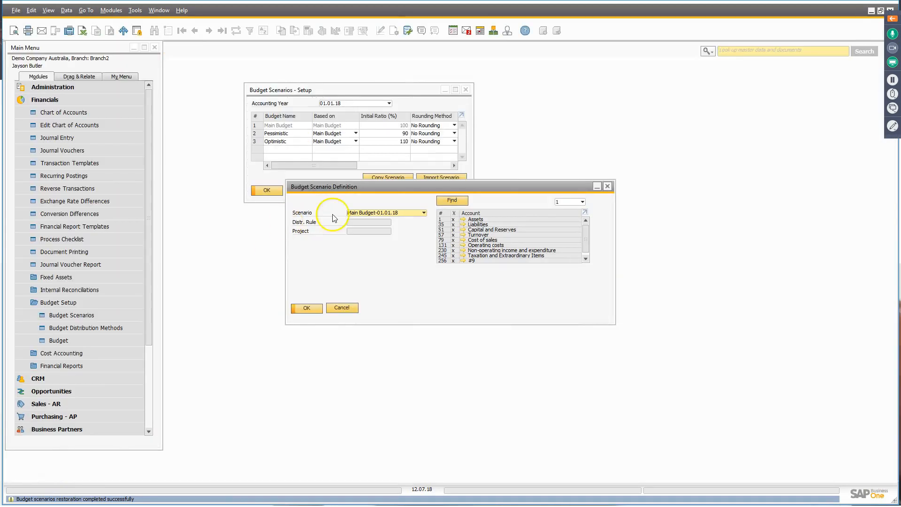
- Review the budget amounts of accounts 400000 and 500005 in the Optimistic-01.01.18 scenario, and leave without changes
{"action": "left_click", "coordinate": [391, 213]}
{"action": "left_click", "coordinate": [393, 253]}
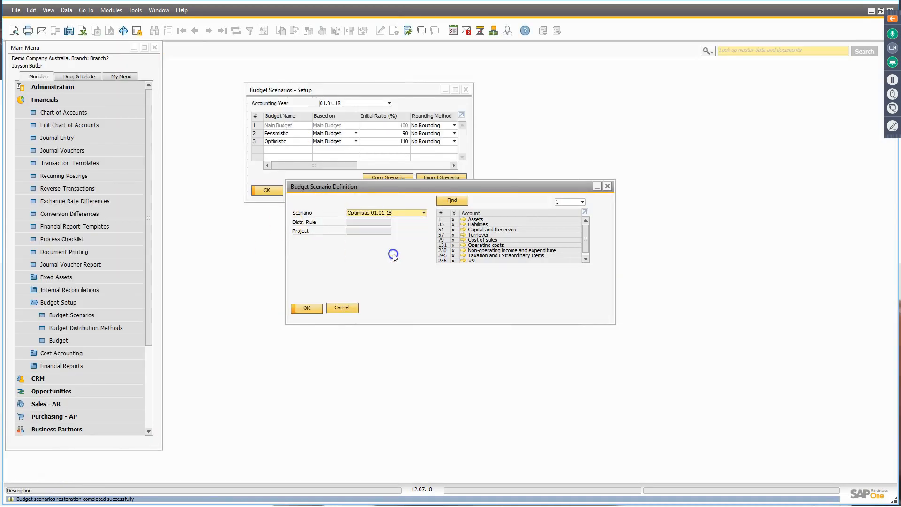
{"action": "left_click", "coordinate": [308, 307]}
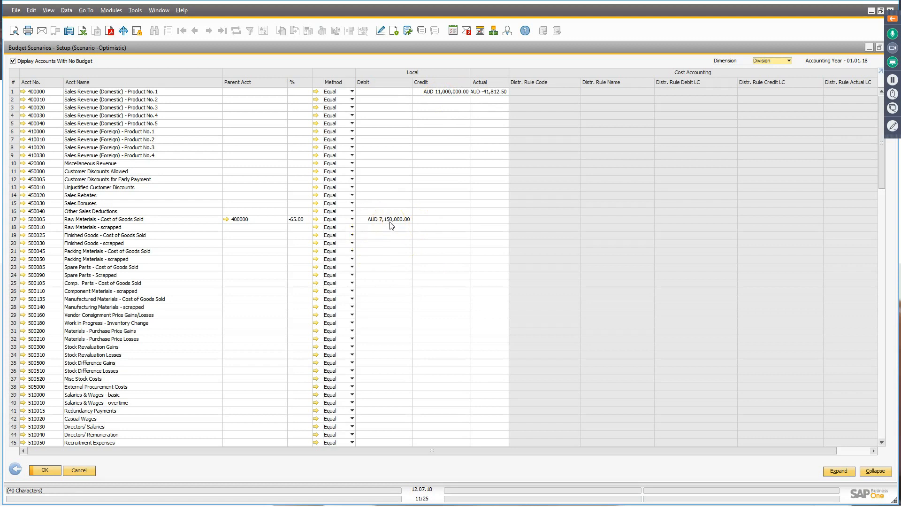
{"action": "left_click", "coordinate": [79, 469]}
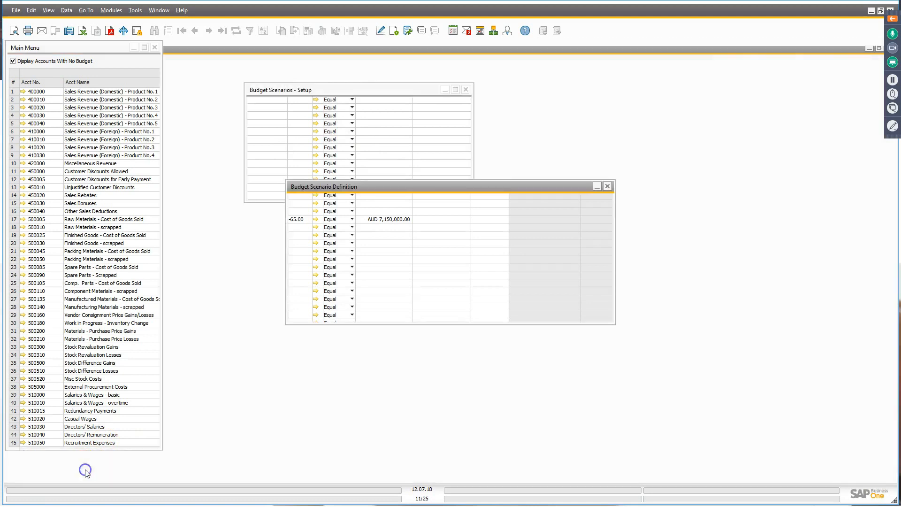
- Review the budget amounts of accounts 400000 and 500005 in the Pessimistic-01.01.18 scenario, and leave without changes
{"action": "left_click", "coordinate": [386, 213]}
{"action": "left_click", "coordinate": [378, 260]}
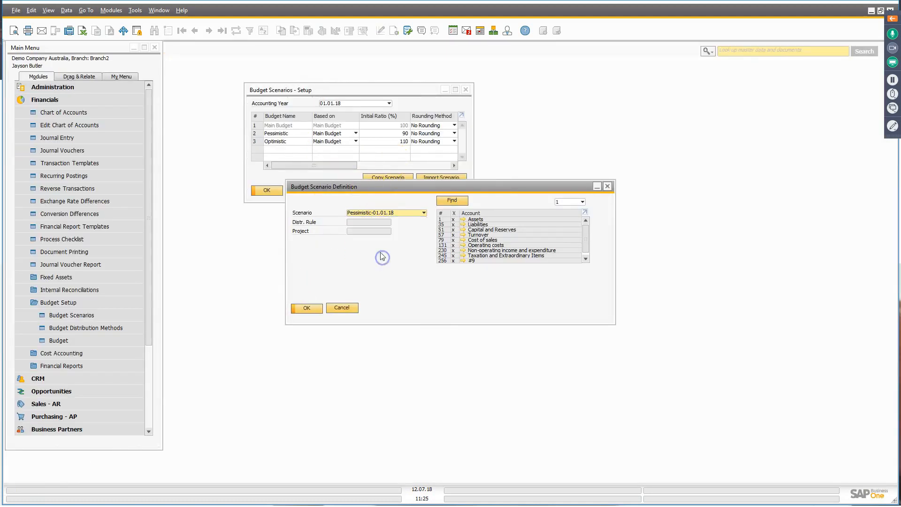
{"action": "left_click", "coordinate": [306, 308]}
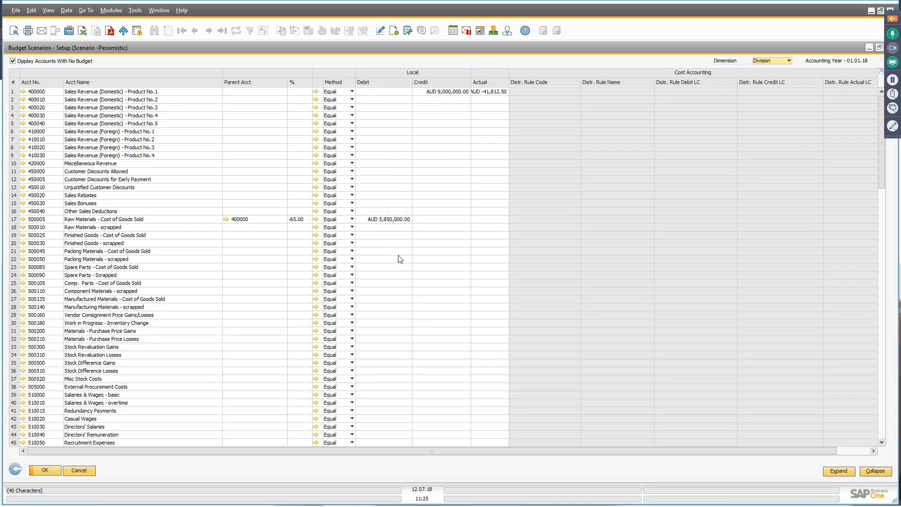
{"action": "left_click", "coordinate": [92, 471]}
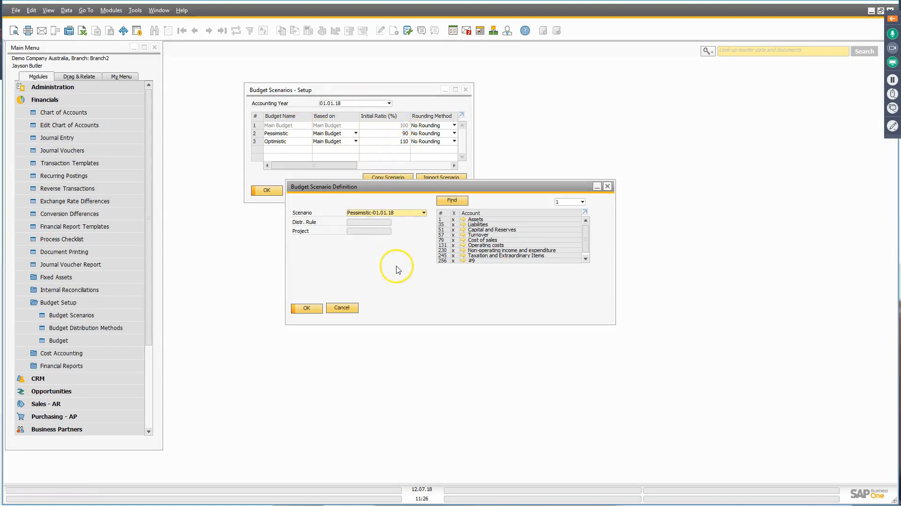
- Open the Main Budget-01.01.18 scenario from the Budget Scenario Definition window
{"action": "left_click", "coordinate": [403, 213]}
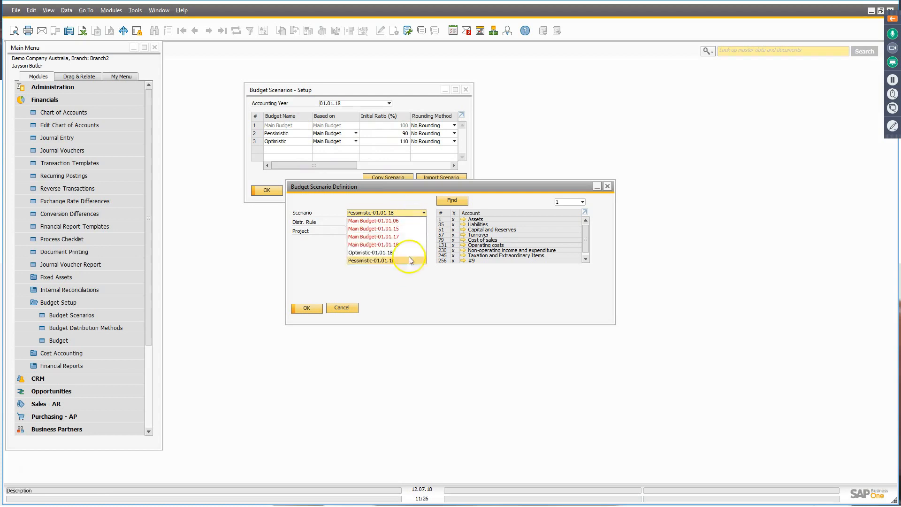
{"action": "left_click", "coordinate": [404, 253]}
{"action": "left_click", "coordinate": [310, 307]}
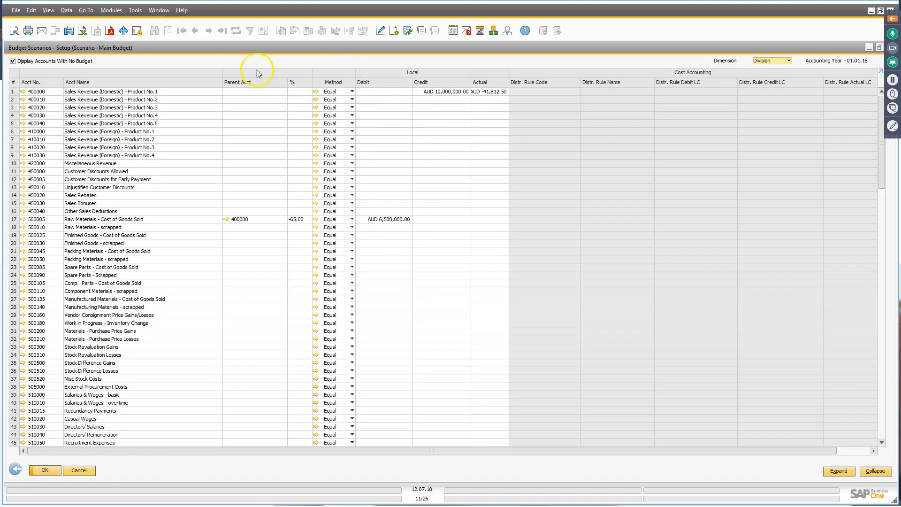
{"action": "left_click", "coordinate": [111, 10]}
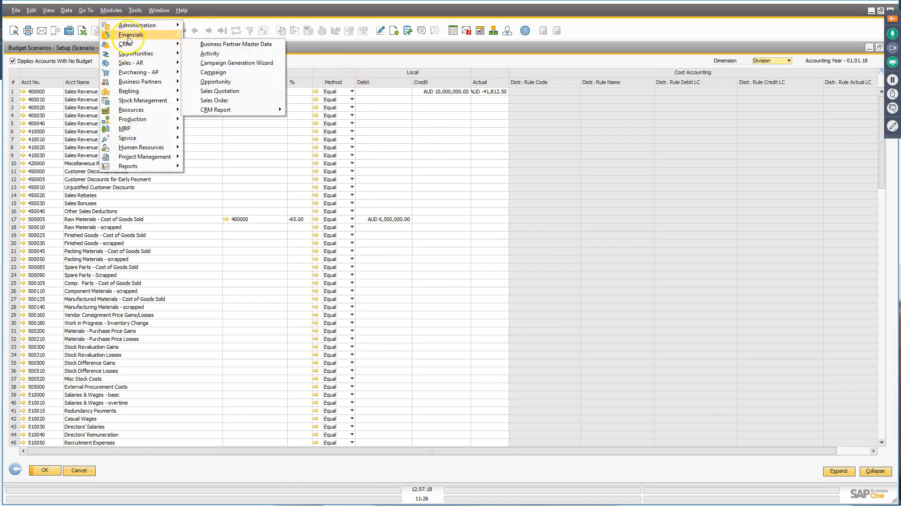
{"action": "mouse_move", "coordinate": [130, 36]}
{"action": "left_click", "coordinate": [249, 174]}
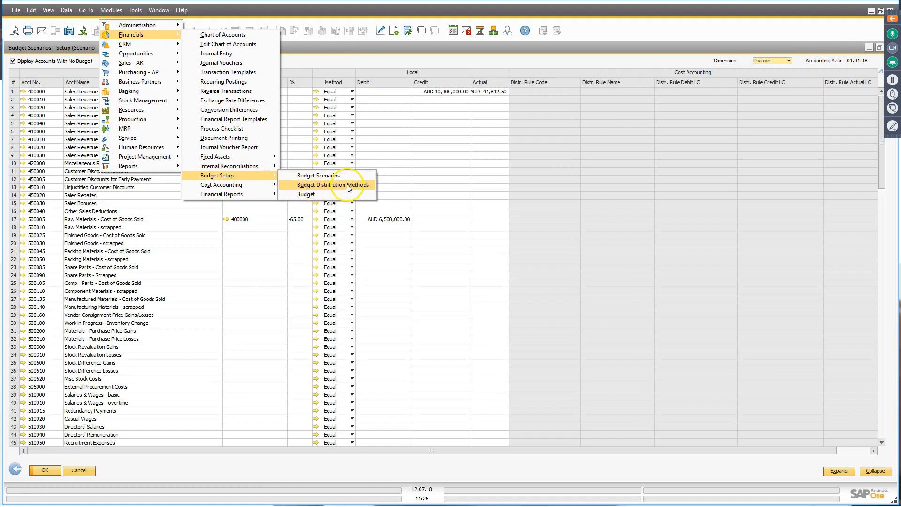
{"action": "left_click", "coordinate": [341, 62]}
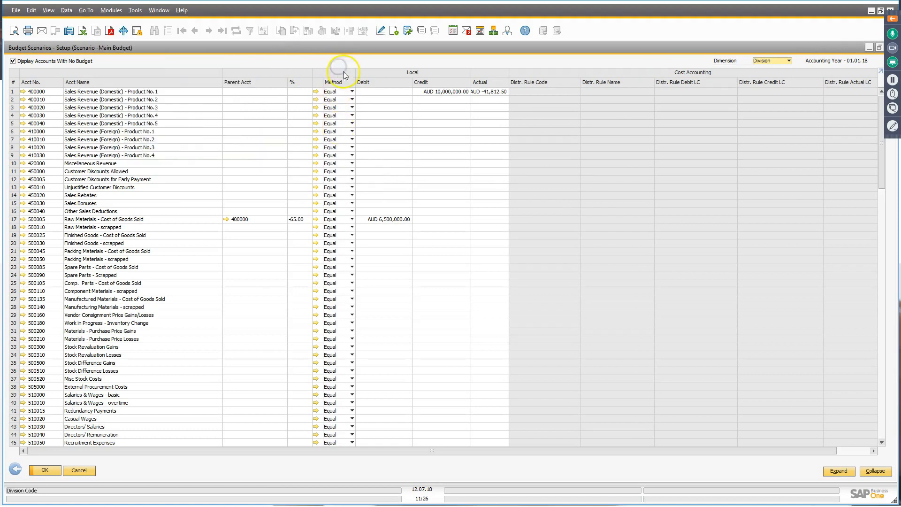
- Set the distribution method of account 400000 Sales Revenue (Domestic) - Product No.1 to Manual, and open its budget item details
{"action": "left_click", "coordinate": [341, 93]}
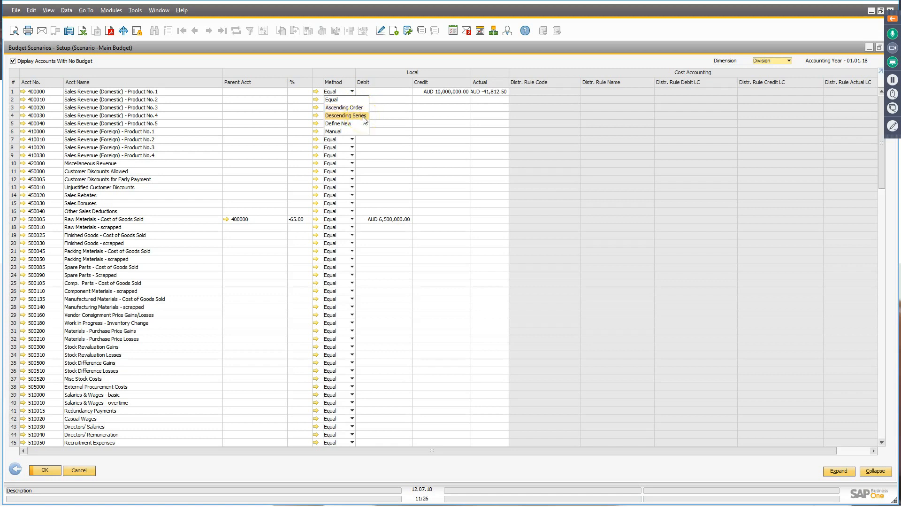
{"action": "left_click", "coordinate": [351, 126]}
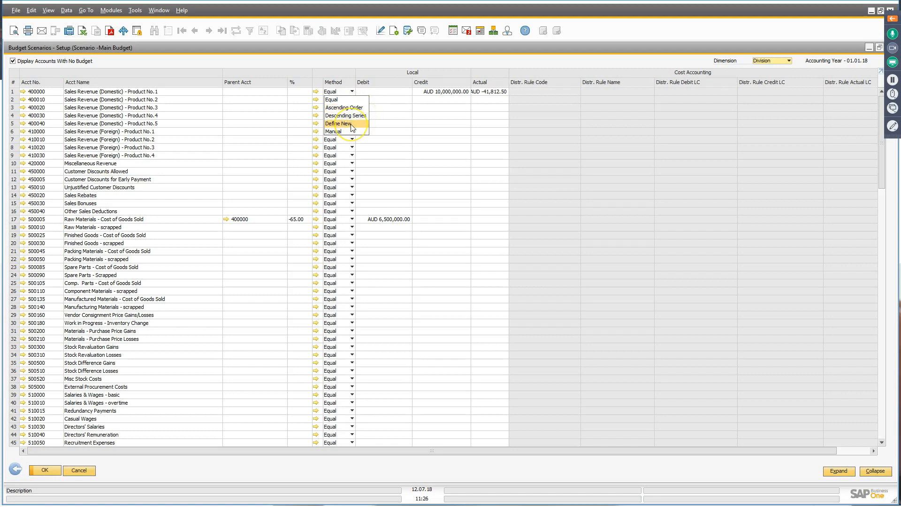
{"action": "left_click", "coordinate": [350, 132]}
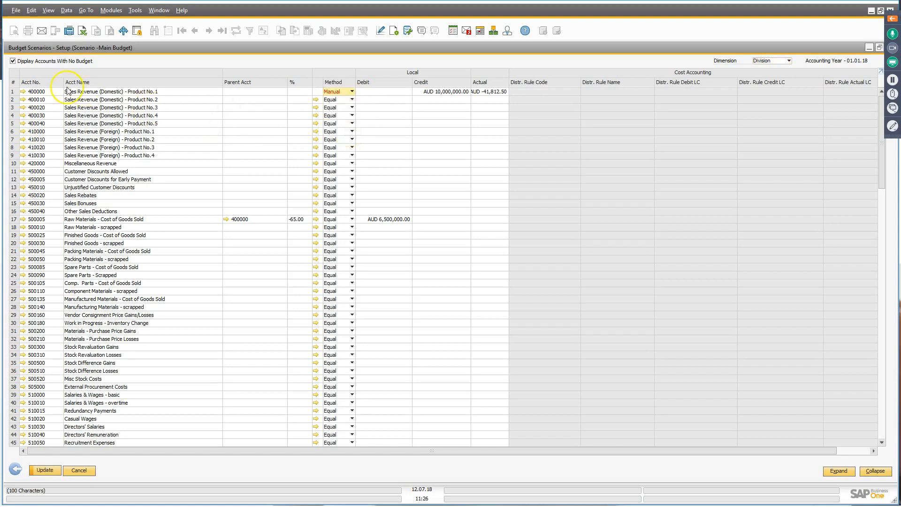
{"action": "double_click", "coordinate": [14, 92]}
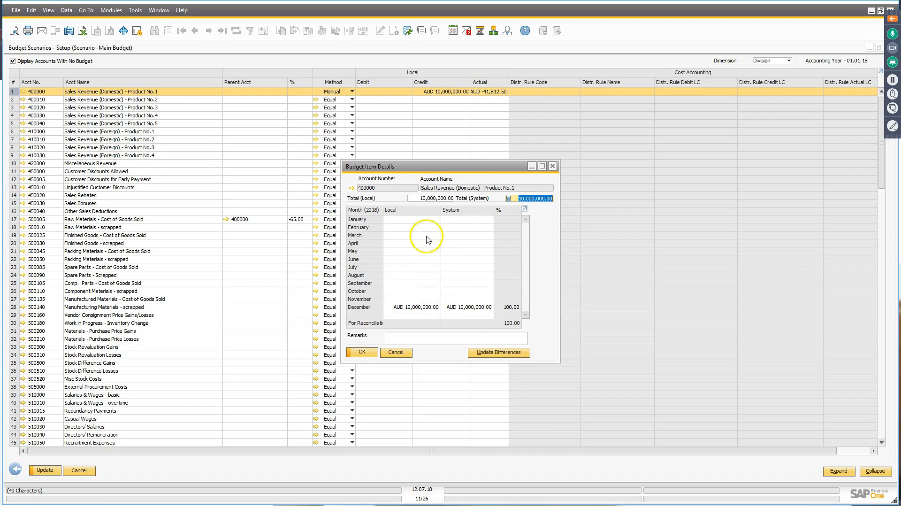
- Enter local budget amounts of 800,000 for January, 750,000 for February and 800,000 for March
{"action": "left_click", "coordinate": [427, 219]}
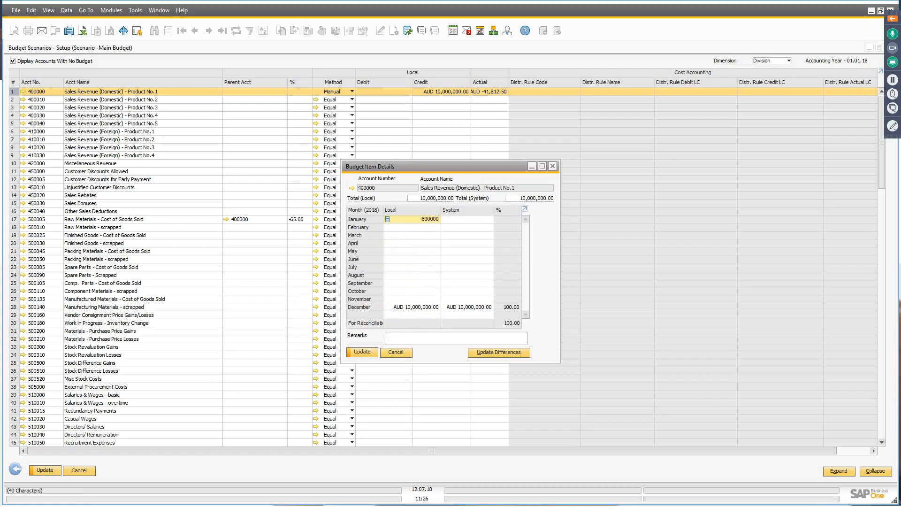
{"action": "key", "text": "Tab"}
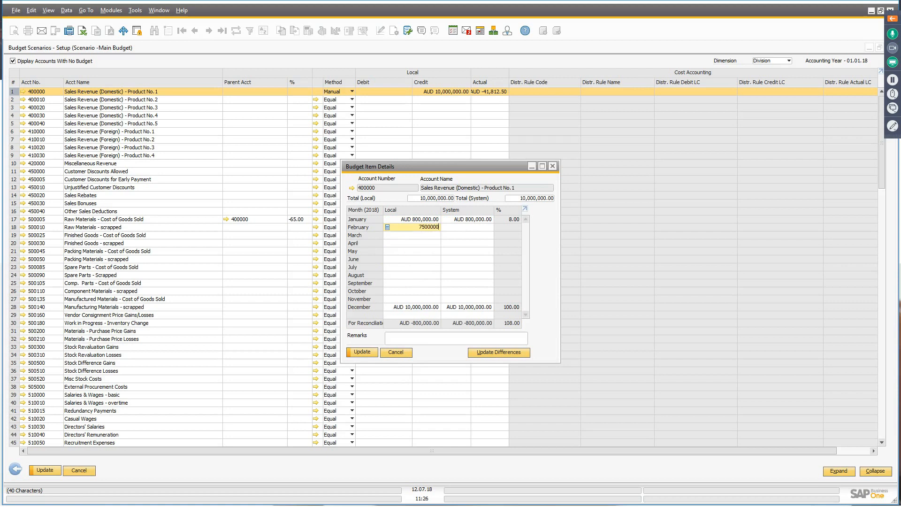
{"action": "key", "text": "Tab"}
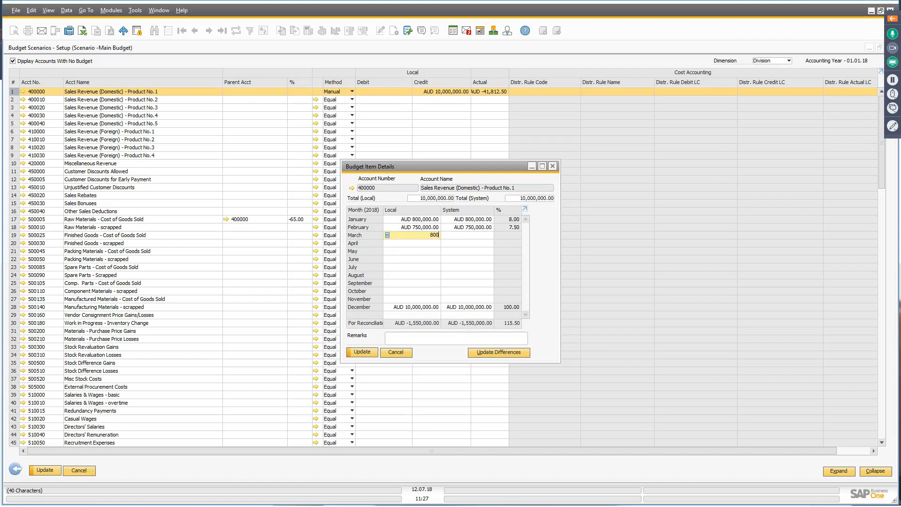
{"action": "key", "text": "Tab"}
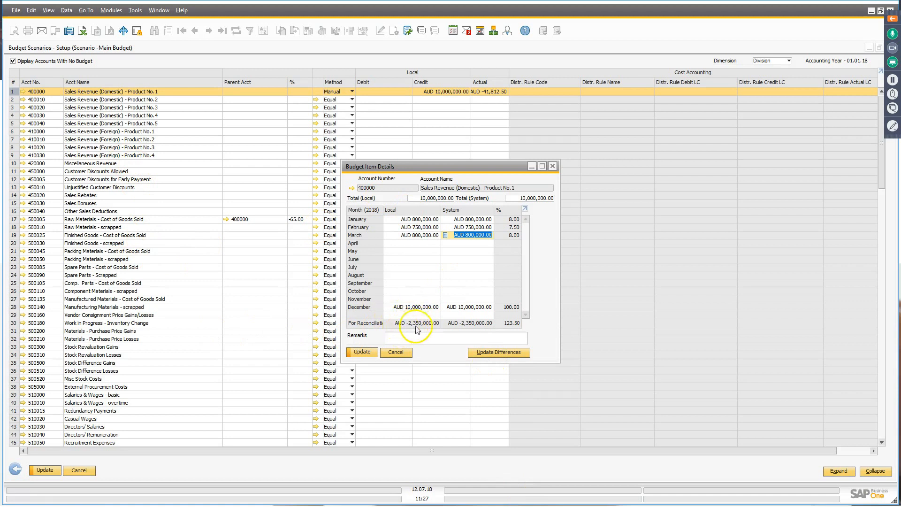
- Fill in a local budget amount of 800,000 for each month from April to November
{"action": "left_click", "coordinate": [420, 235]}
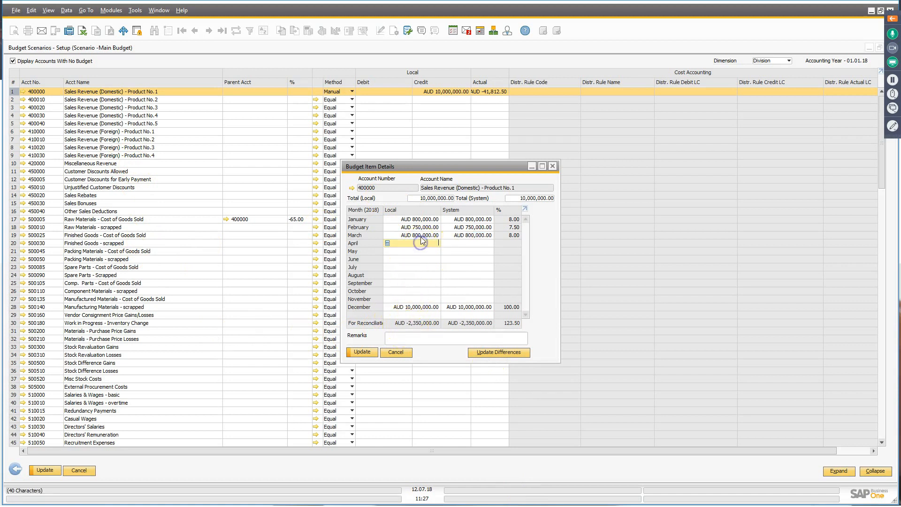
{"action": "left_click", "coordinate": [420, 243]}
{"action": "left_click", "coordinate": [423, 253]}
{"action": "left_click", "coordinate": [422, 261]}
{"action": "left_click", "coordinate": [421, 270]}
{"action": "left_click", "coordinate": [421, 278]}
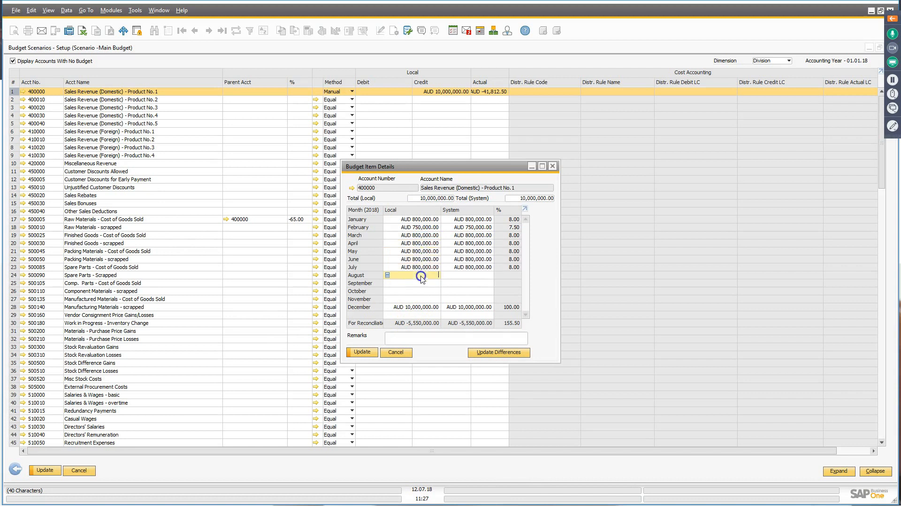
{"action": "left_click", "coordinate": [421, 283]}
{"action": "left_click", "coordinate": [422, 291]}
{"action": "left_click", "coordinate": [422, 298]}
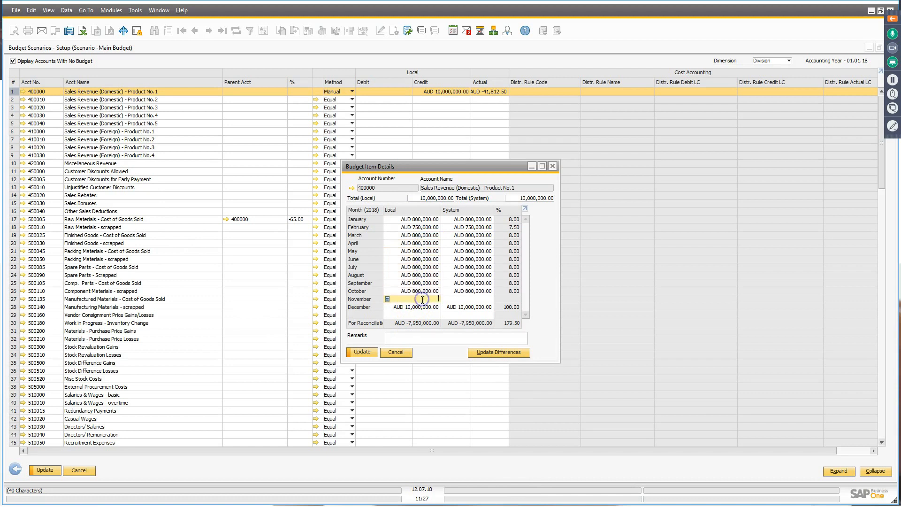
- Replace the December local amount with 1,250,000, then update and close the budget item details
{"action": "left_click", "coordinate": [422, 308]}
{"action": "key", "text": "BackSpace"}
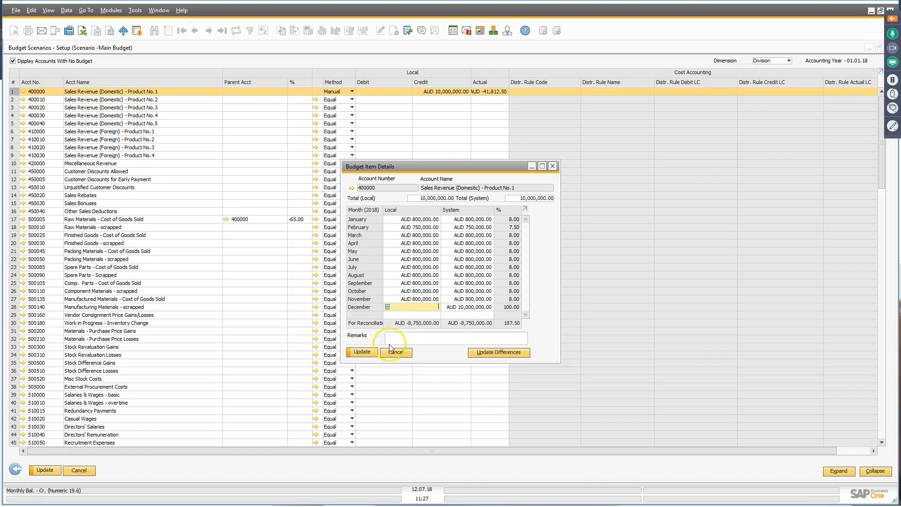
{"action": "key", "text": "Tab"}
{"action": "left_click", "coordinate": [421, 306]}
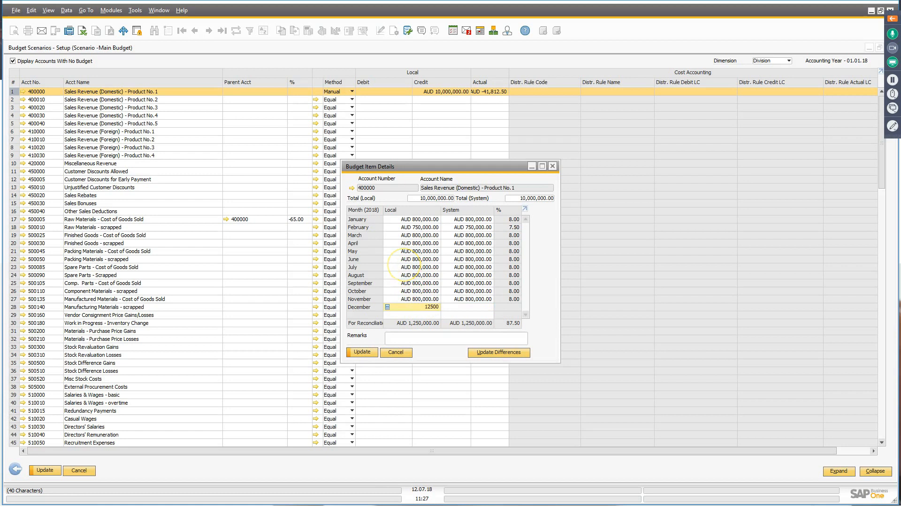
{"action": "type", "text": "1250000"}
{"action": "key", "text": "Tab"}
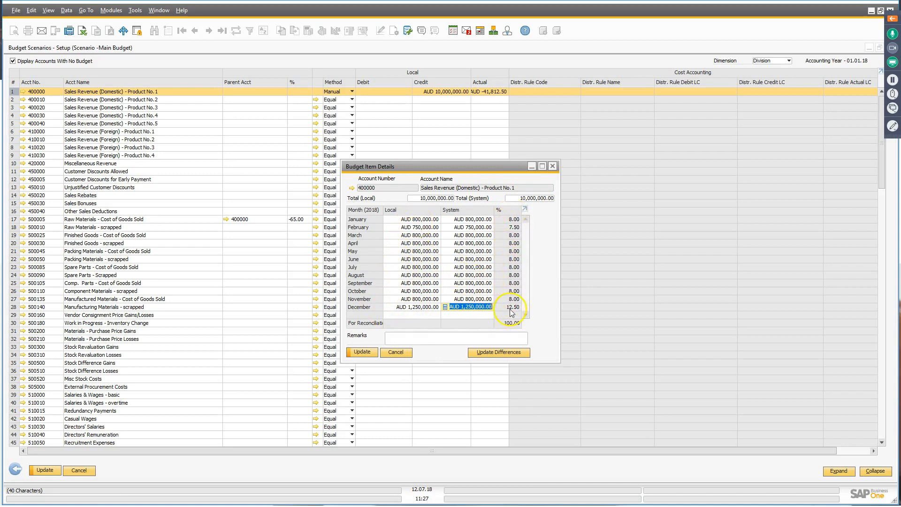
{"action": "left_click", "coordinate": [363, 352]}
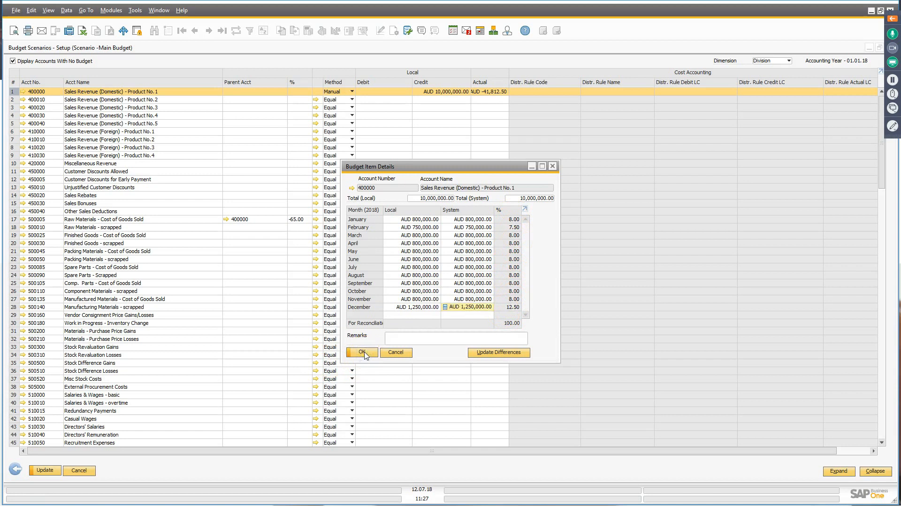
{"action": "left_click", "coordinate": [364, 353]}
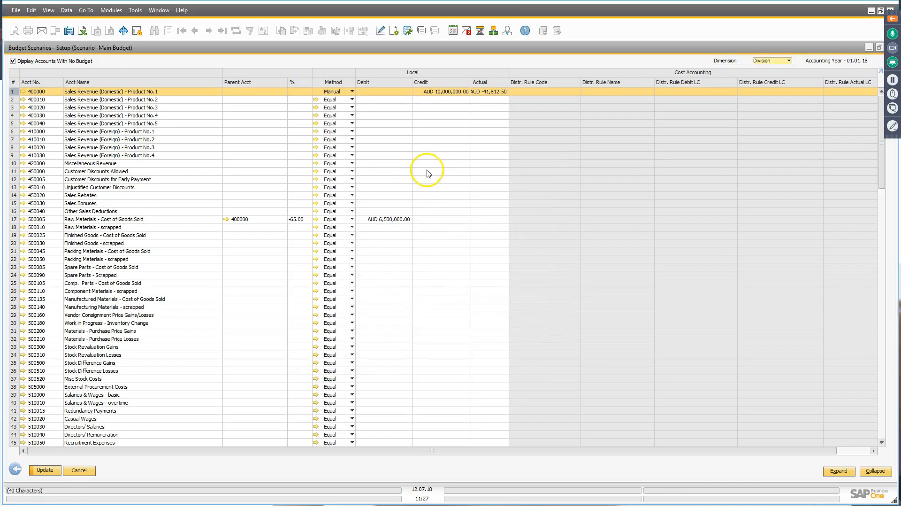
- Start a new budget distribution method named Sales History with a total of 9,865,200, and leave without adding it
{"action": "left_click", "coordinate": [351, 92]}
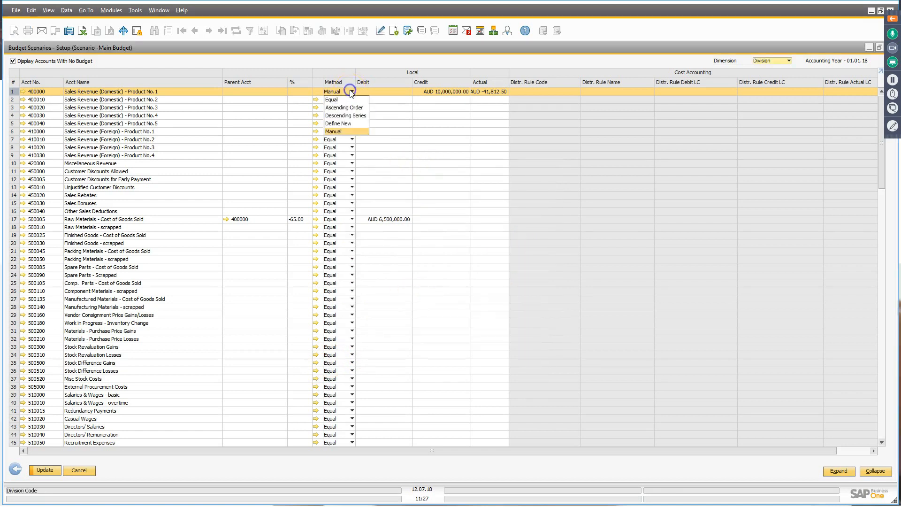
{"action": "left_click", "coordinate": [357, 123]}
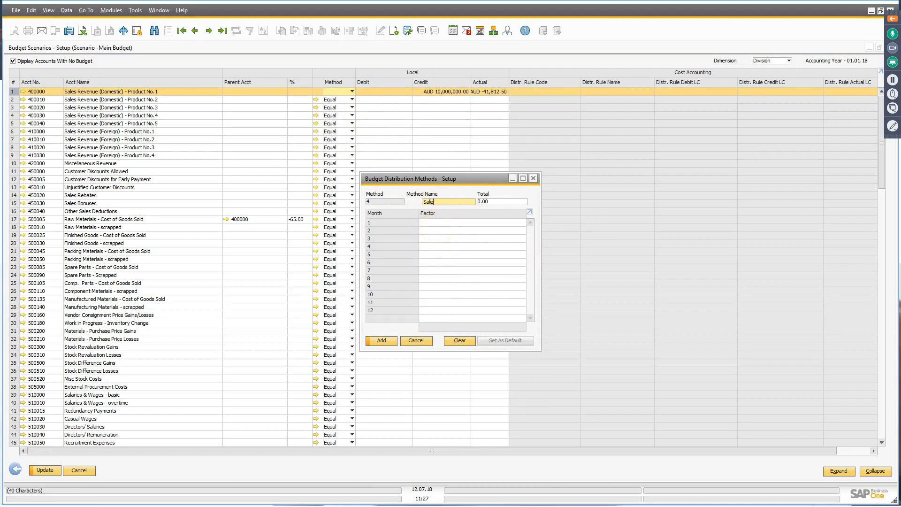
{"action": "type", "text": "History"}
{"action": "key", "text": "Tab"}
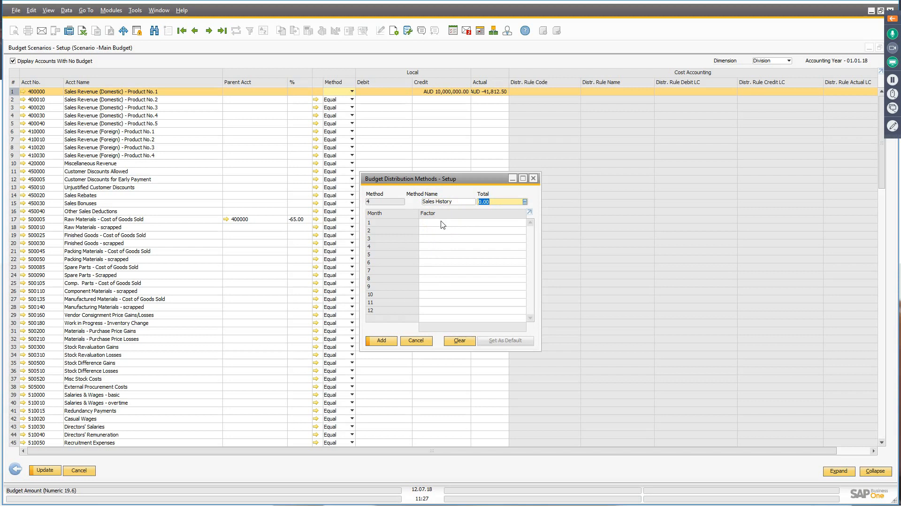
{"action": "type", "text": "98652"}
{"action": "key", "text": "Tab"}
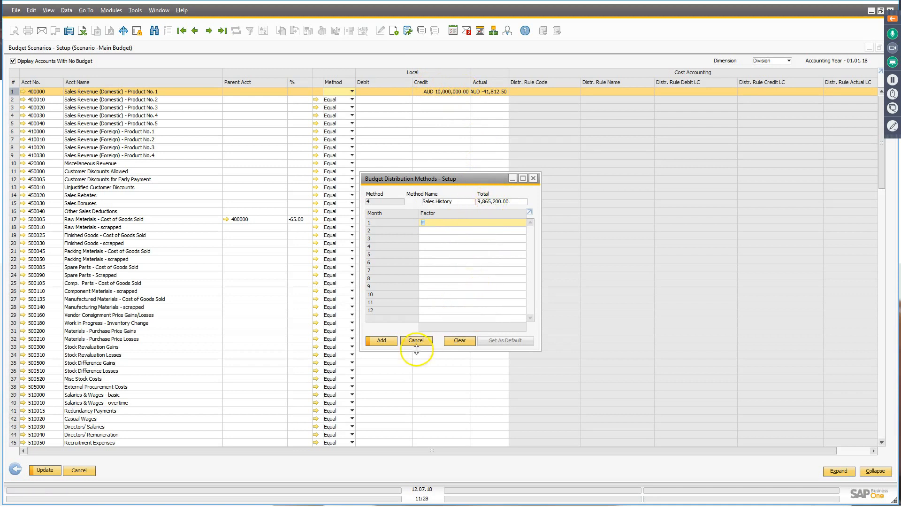
{"action": "left_click", "coordinate": [429, 285]}
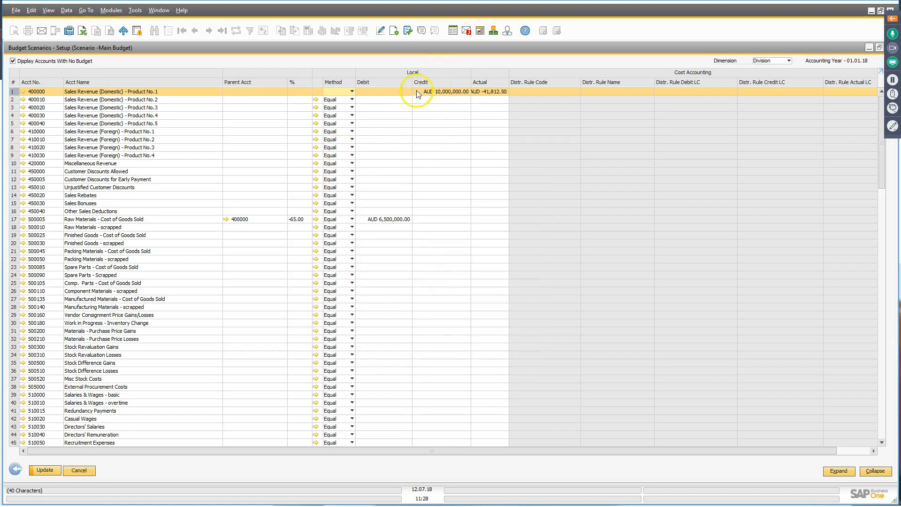
- Set the distribution method of account 400000 back to Manual and leave the row
{"action": "left_click", "coordinate": [351, 92]}
{"action": "left_click", "coordinate": [342, 132]}
{"action": "left_click", "coordinate": [424, 99]}
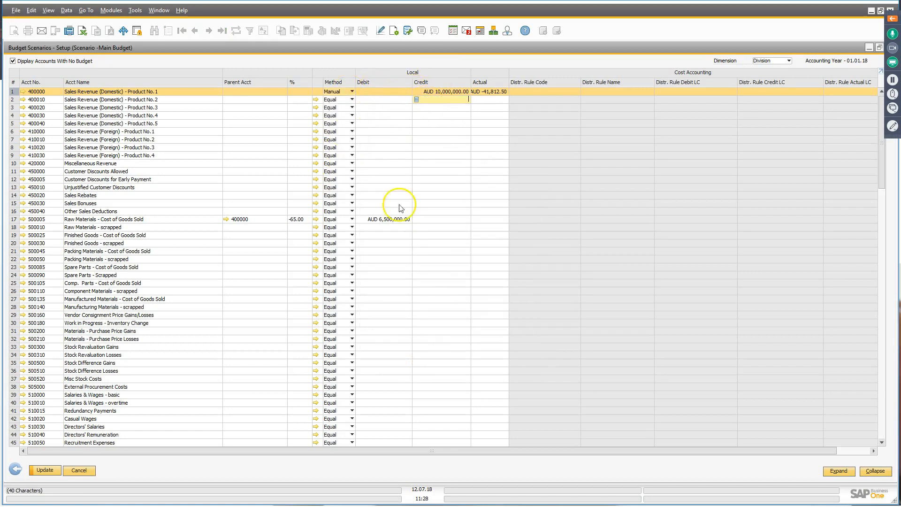
- Review the monthly budget breakdown of account 500005 Raw Materials - Cost of Goods Sold, and leave without changes
{"action": "double_click", "coordinate": [11, 220]}
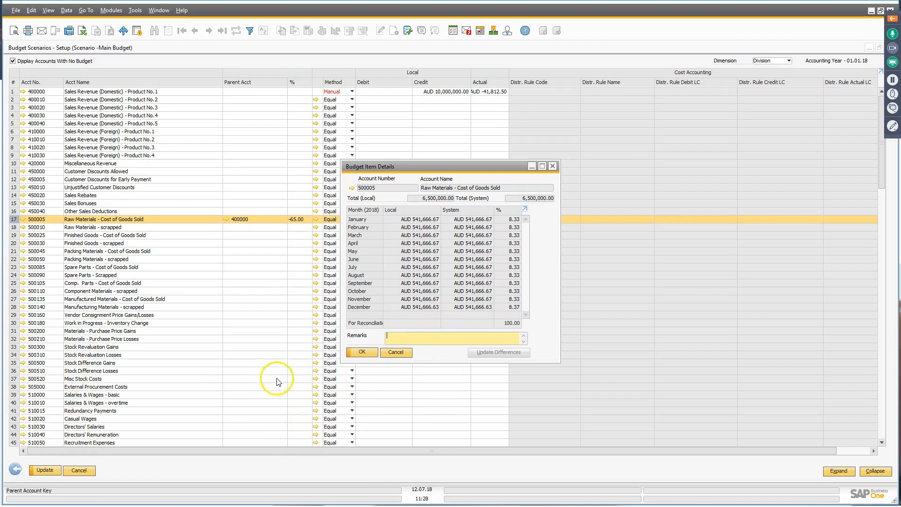
{"action": "left_click", "coordinate": [397, 352]}
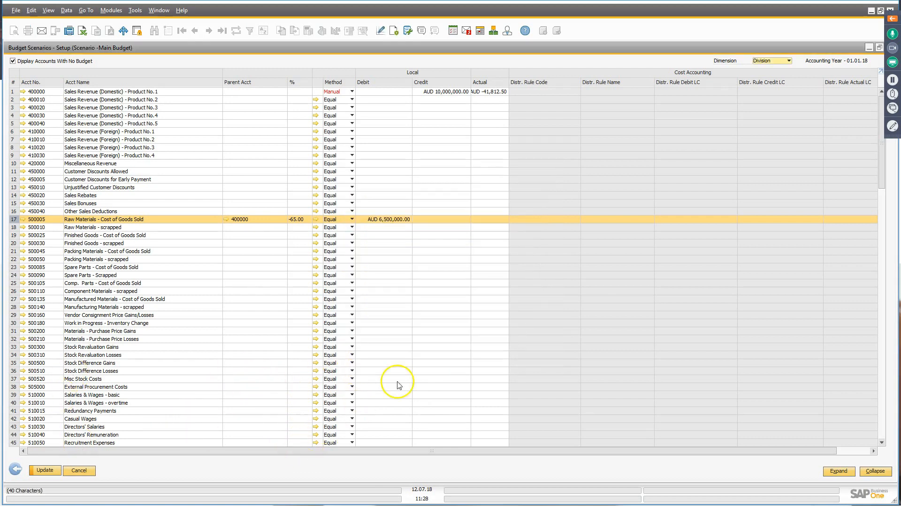
{"action": "key", "text": "alt+Tab"}
{"action": "left_click", "coordinate": [393, 299]}
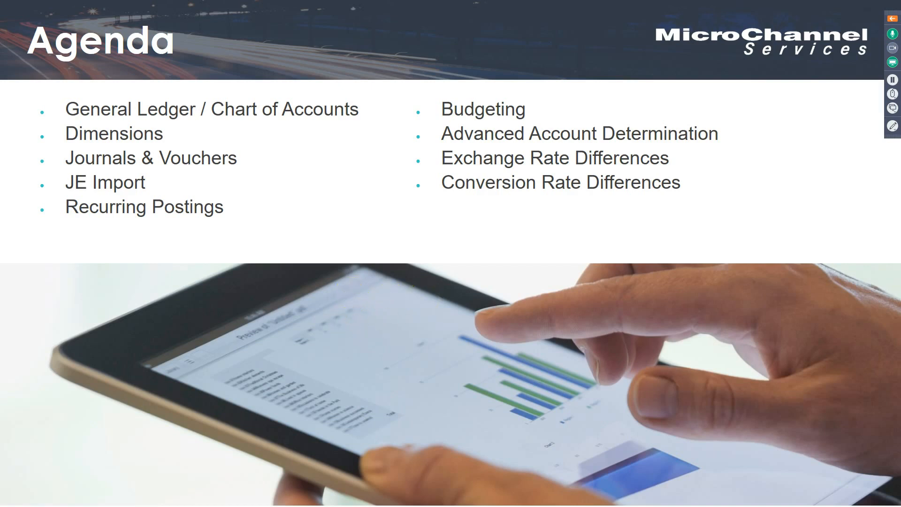
{"action": "key", "text": "alt+Tab"}
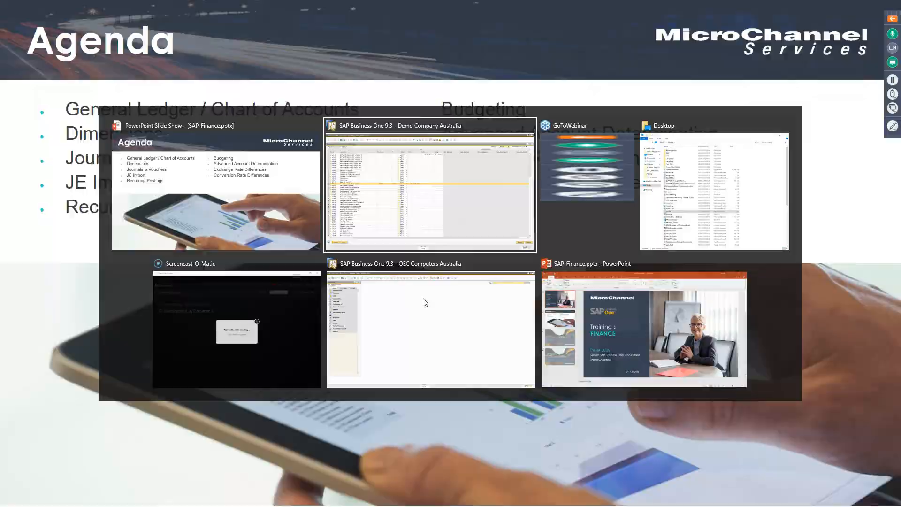
- Leave the Main Budget scenario without updating, and close the scenario definition and Budget Scenarios setup windows
{"action": "left_click", "coordinate": [79, 470]}
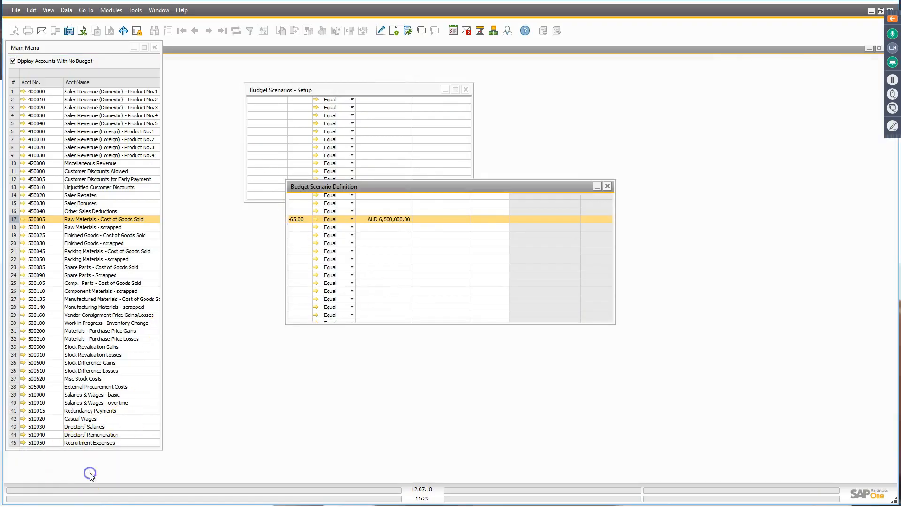
{"action": "left_click", "coordinate": [340, 308]}
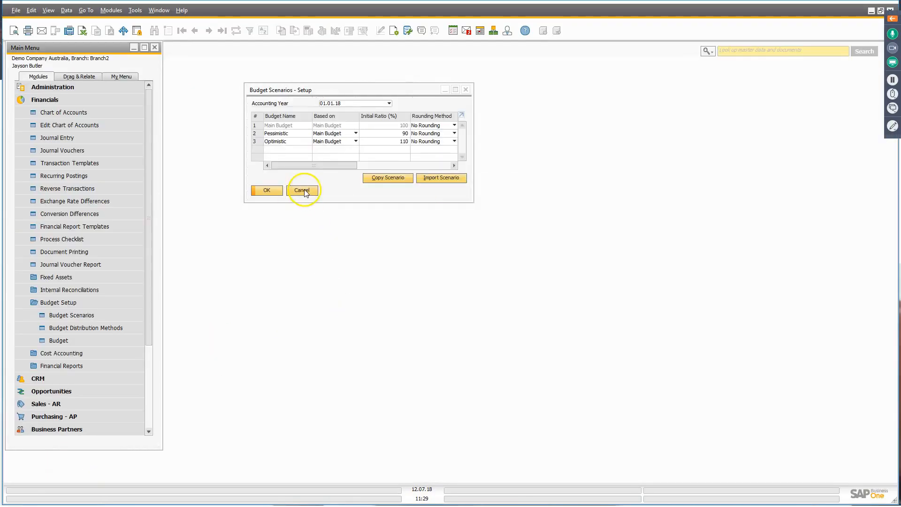
{"action": "left_click", "coordinate": [303, 190]}
- Open the GL Account Determination setup for period 2018 and view the default accounts for stock
{"action": "left_click", "coordinate": [84, 97]}
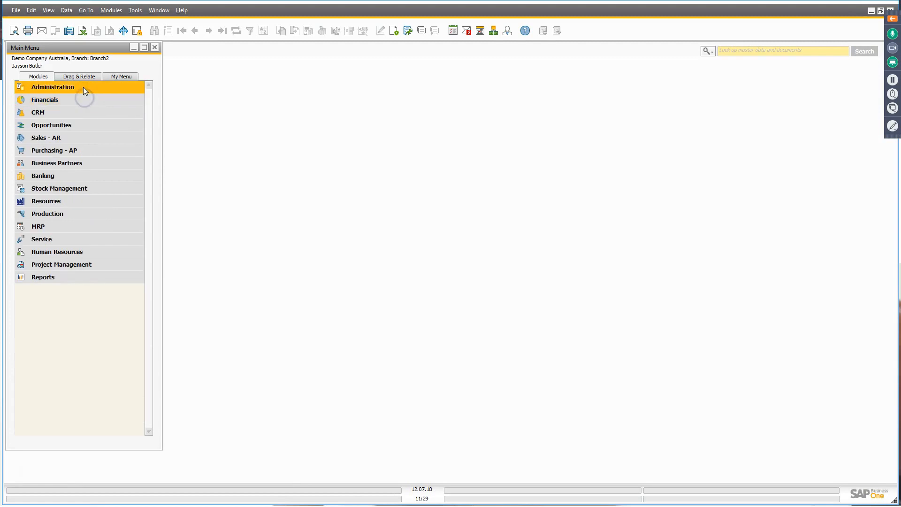
{"action": "left_click", "coordinate": [83, 87]}
{"action": "left_click", "coordinate": [66, 140]}
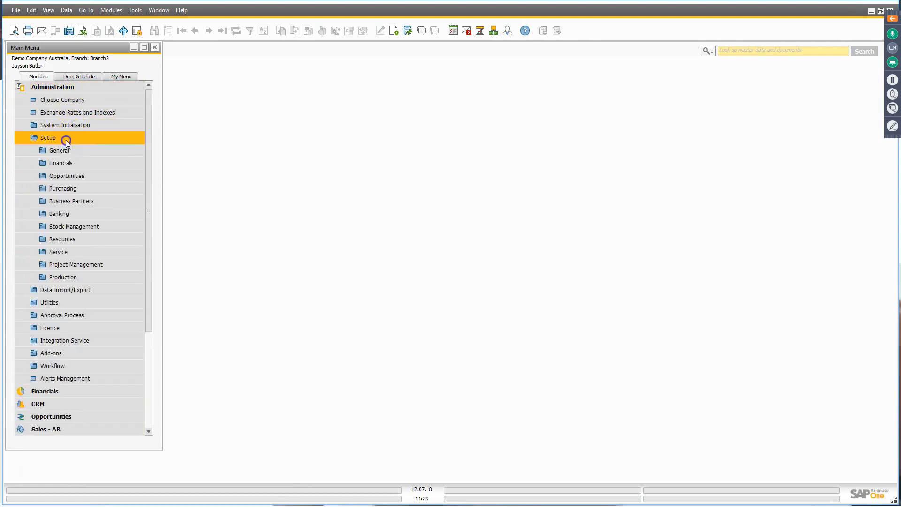
{"action": "left_click", "coordinate": [55, 165]}
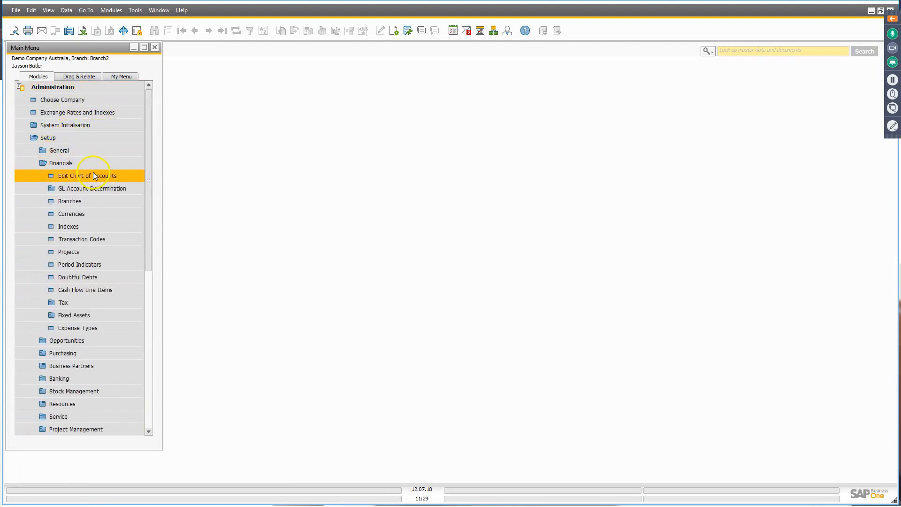
{"action": "left_click", "coordinate": [95, 187]}
{"action": "left_click", "coordinate": [109, 203]}
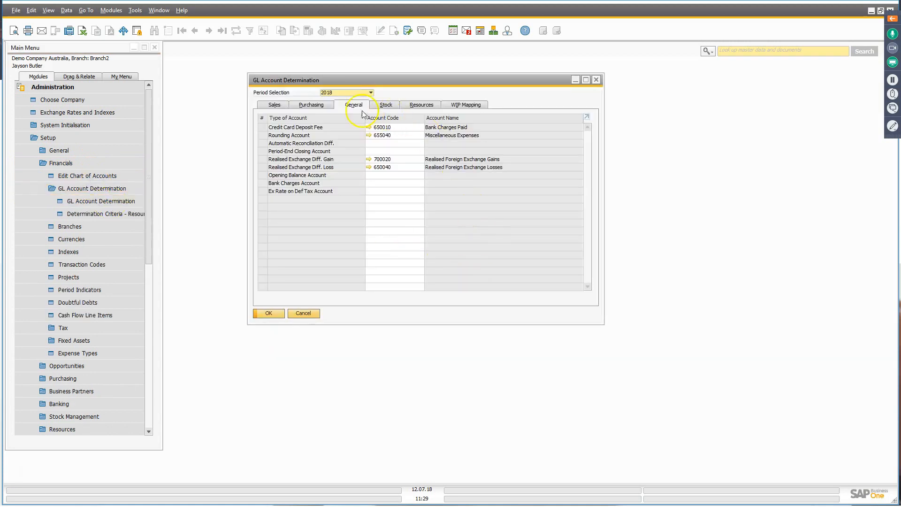
{"action": "left_click", "coordinate": [386, 102]}
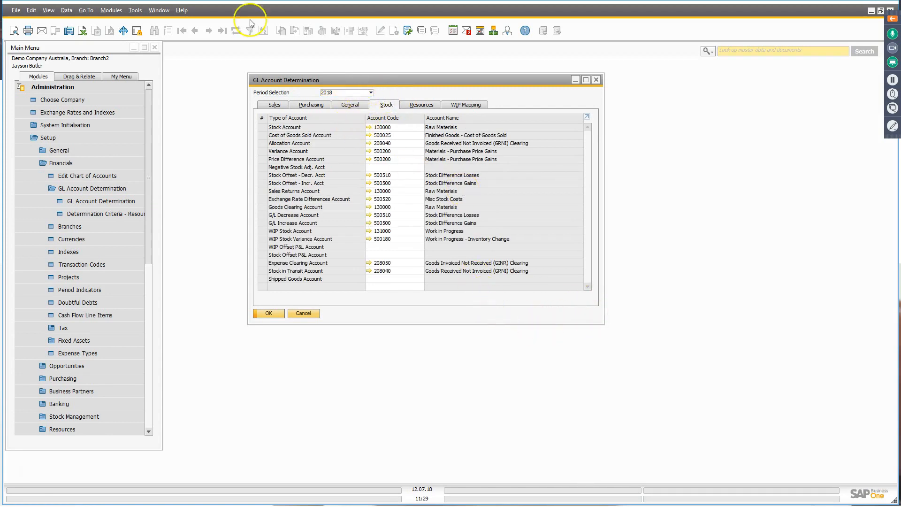
- Check the advanced G/L account determination option in the Company Details basic initialisation settings, and leave without changes
{"action": "left_click", "coordinate": [94, 126]}
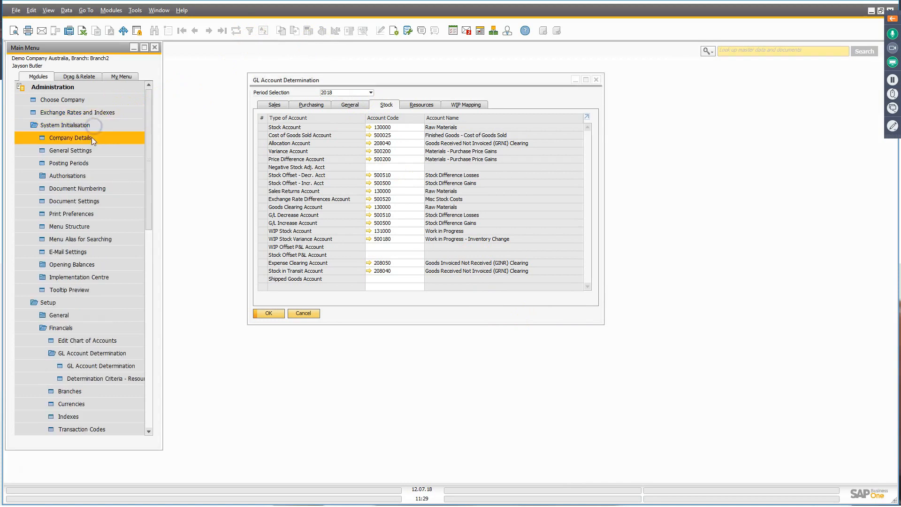
{"action": "left_click", "coordinate": [96, 139]}
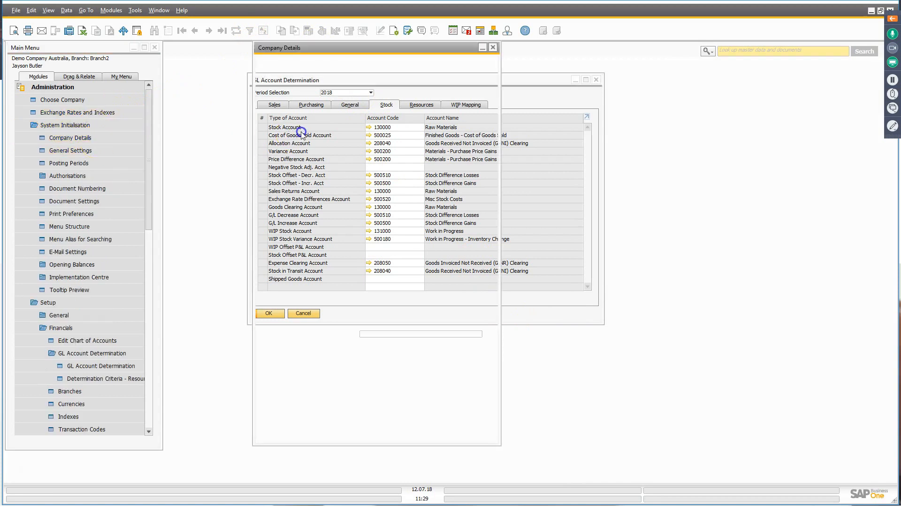
{"action": "left_click", "coordinate": [369, 66]}
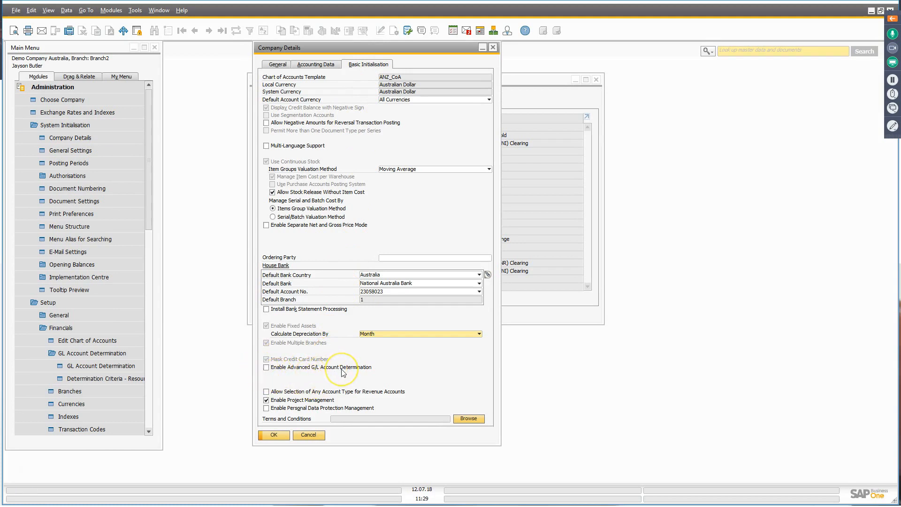
{"action": "left_click", "coordinate": [318, 437]}
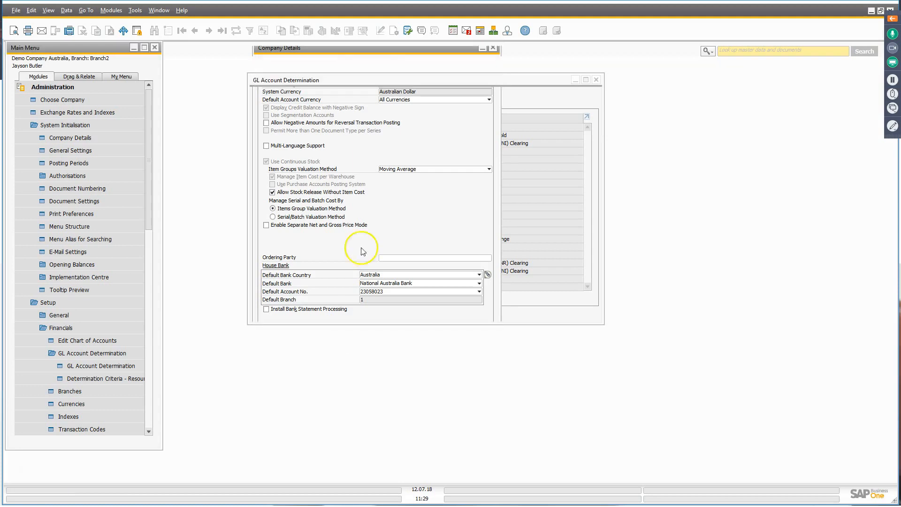
- Switch to the OEC Computers Australia company in SAP Business One and check its advanced G/L account determination option in Company Details, leaving without changes
{"action": "key", "text": "alt+Tab"}
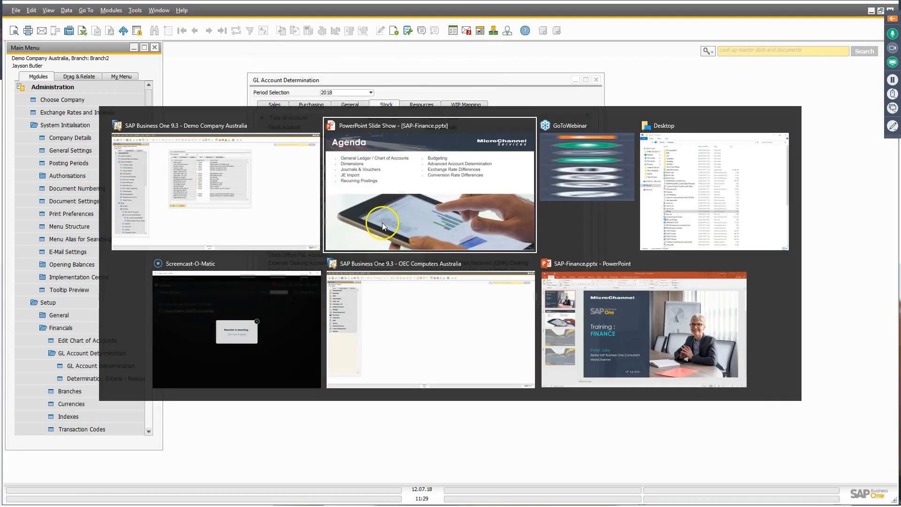
{"action": "key", "text": "Tab"}
{"action": "key", "text": "Tab"}
{"action": "key", "text": "Tab"}
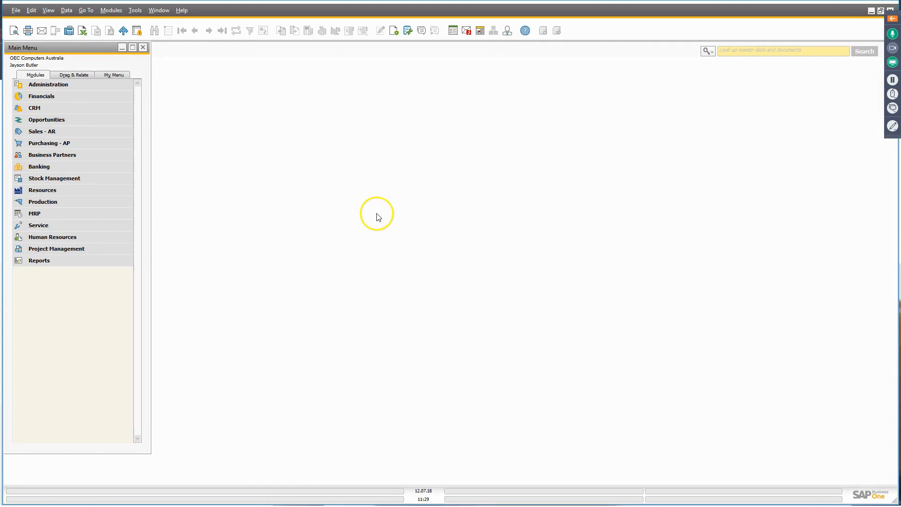
{"action": "left_click", "coordinate": [74, 85]}
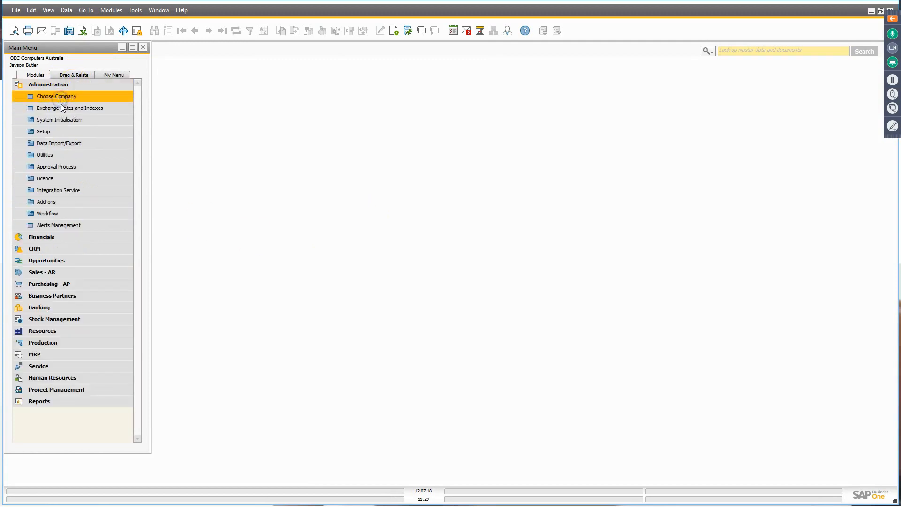
{"action": "left_click", "coordinate": [67, 120]}
{"action": "left_click", "coordinate": [66, 131]}
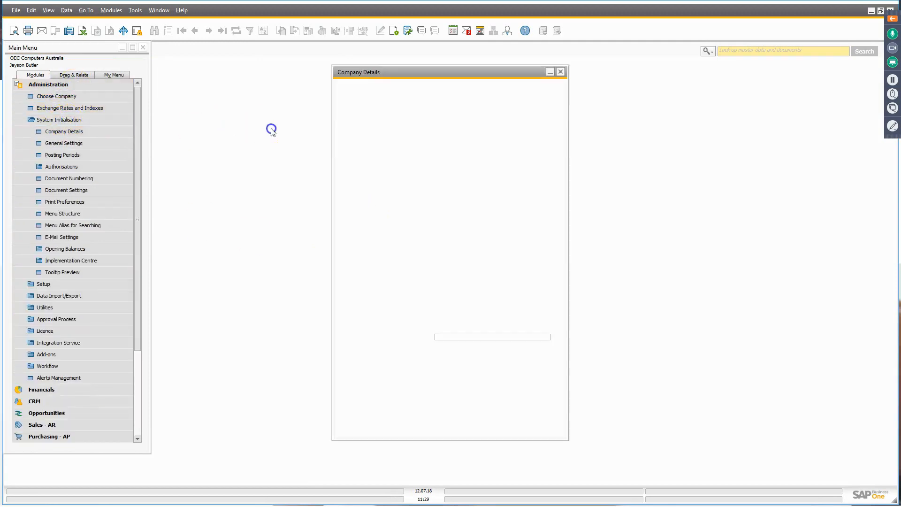
{"action": "left_click", "coordinate": [458, 88]}
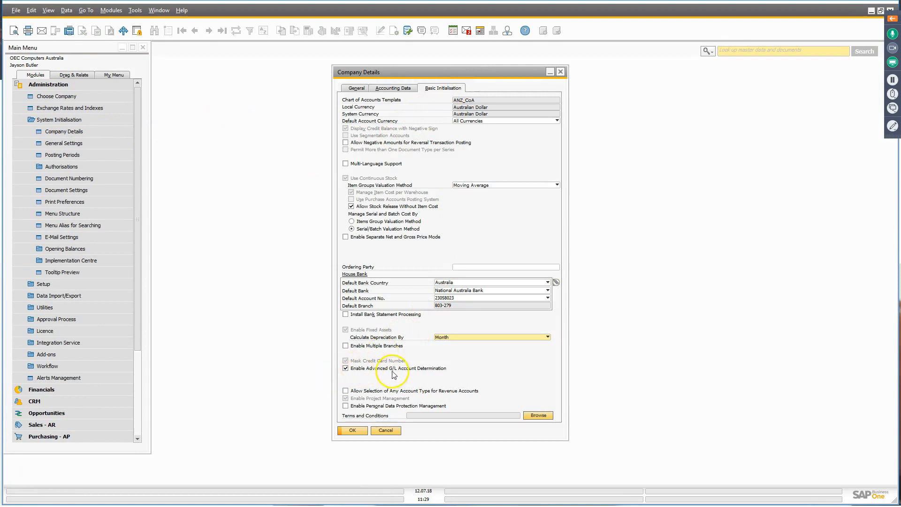
{"action": "left_click", "coordinate": [386, 430]}
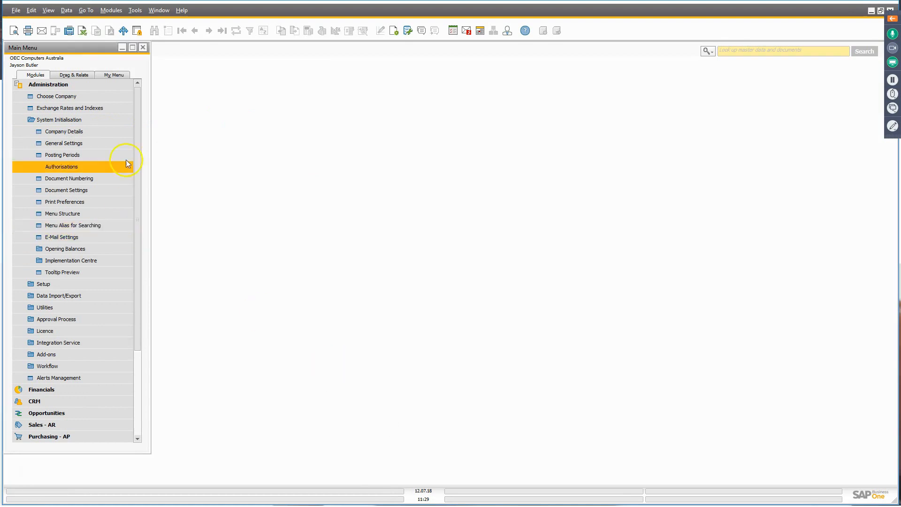
- Open the GL Account Determination setup at the stock accounts, and narrow the Account Name column to make room for Advanced Rules
{"action": "left_click", "coordinate": [87, 120]}
{"action": "left_click", "coordinate": [68, 131]}
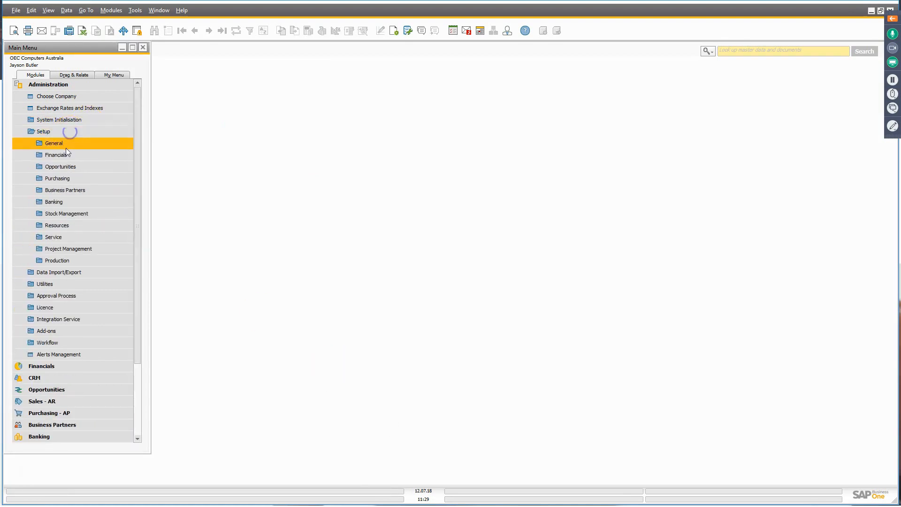
{"action": "left_click", "coordinate": [71, 154]}
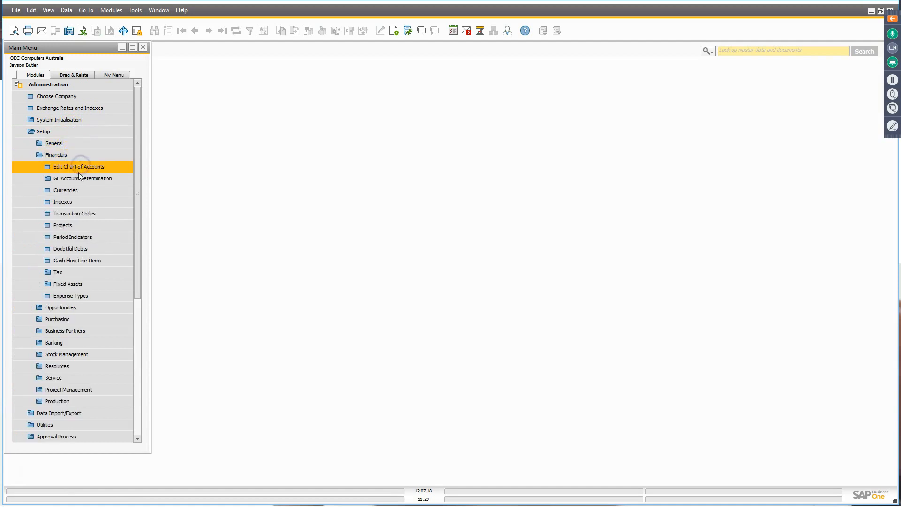
{"action": "left_click", "coordinate": [83, 178]}
{"action": "left_click", "coordinate": [91, 190]}
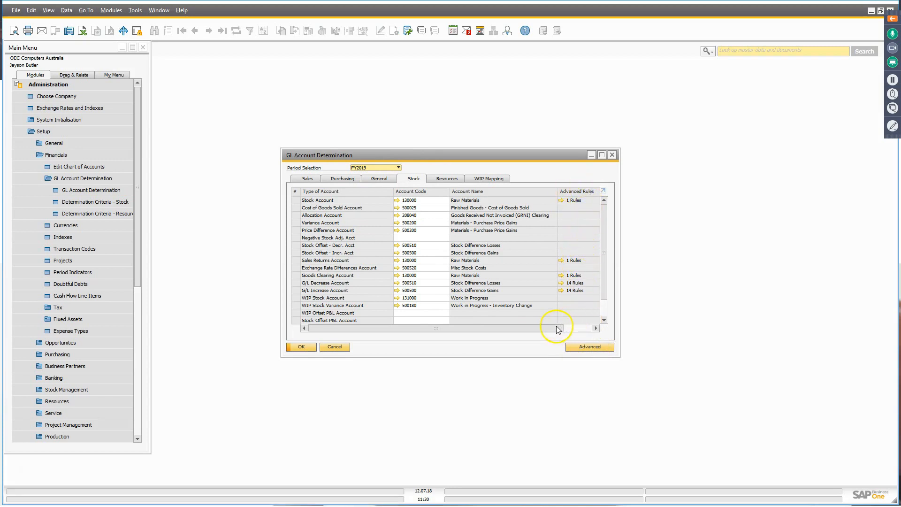
{"action": "left_click_drag", "start_coordinate": [449, 192], "coordinate": [430, 192]}
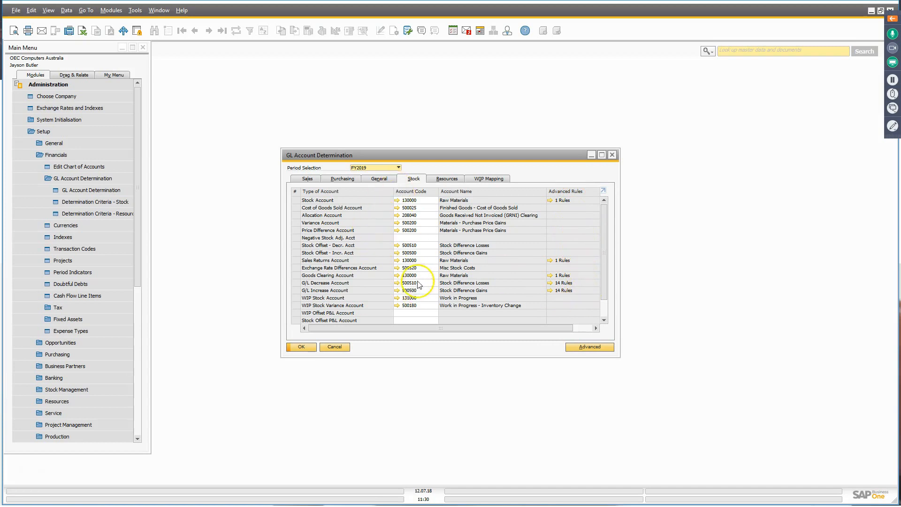
- Open the advanced GL account determination rules for stock, and arrange their window over the repositioned GL Account Determination window
{"action": "left_click", "coordinate": [589, 347]}
{"action": "left_click_drag", "start_coordinate": [505, 154], "coordinate": [574, 212]}
{"action": "left_click_drag", "start_coordinate": [493, 164], "coordinate": [390, 75]}
{"action": "left_click_drag", "start_coordinate": [545, 217], "coordinate": [616, 231]}
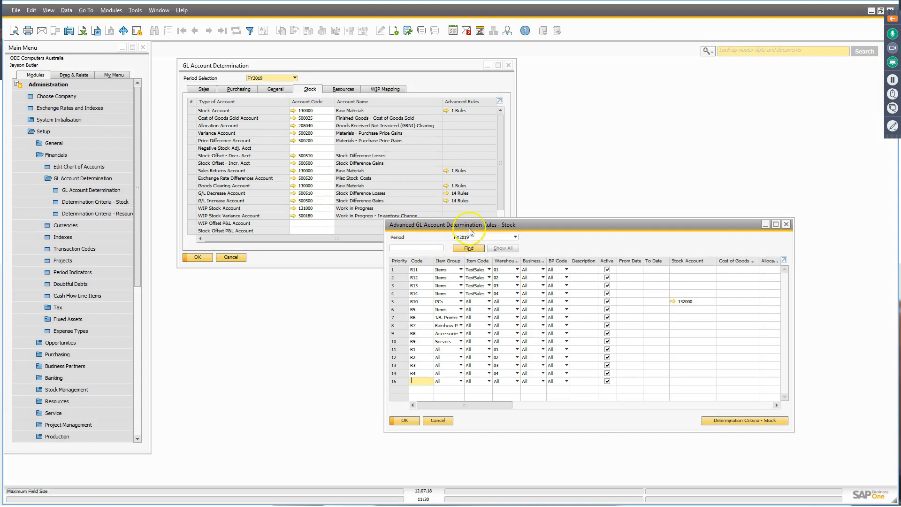
{"action": "left_click_drag", "start_coordinate": [479, 224], "coordinate": [383, 124]}
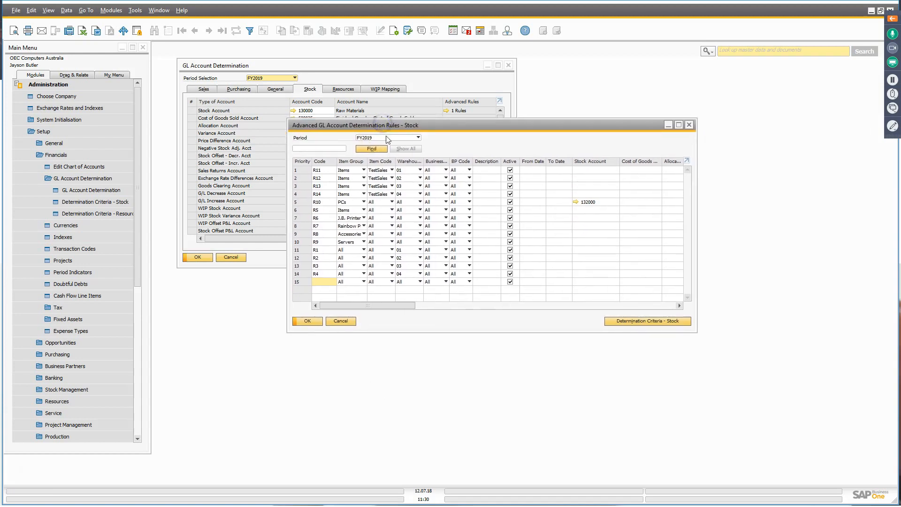
- Review the stock determination criteria and the user-defined fields available for UDF1, and leave without changes
{"action": "left_click", "coordinate": [646, 322]}
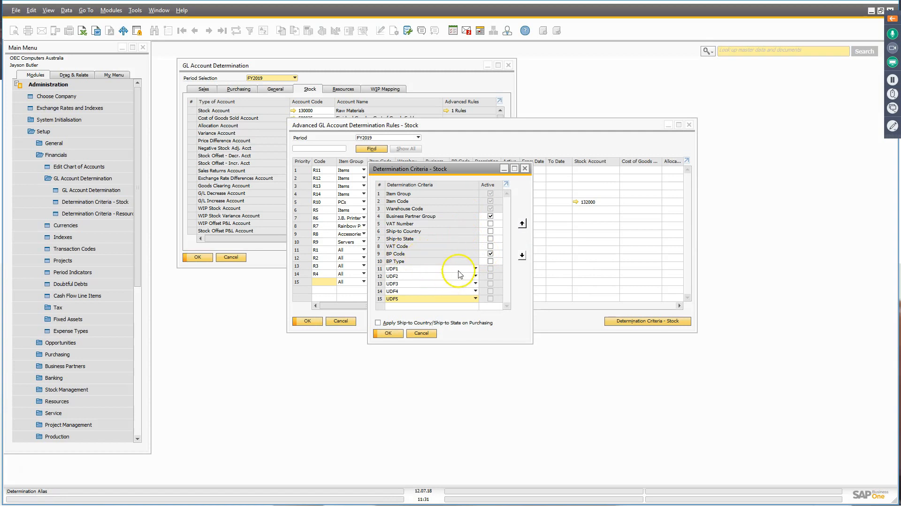
{"action": "left_click", "coordinate": [475, 268]}
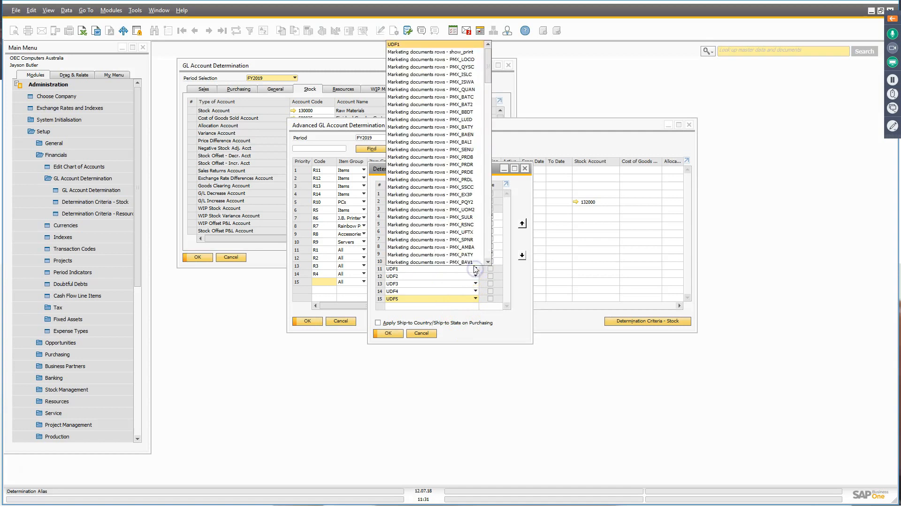
{"action": "left_click_drag", "start_coordinate": [488, 61], "coordinate": [482, 43]}
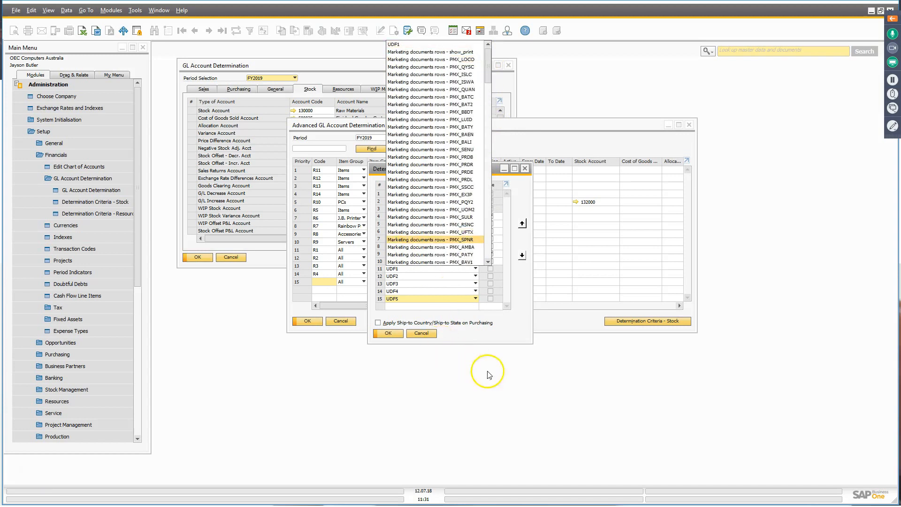
{"action": "left_click", "coordinate": [517, 287]}
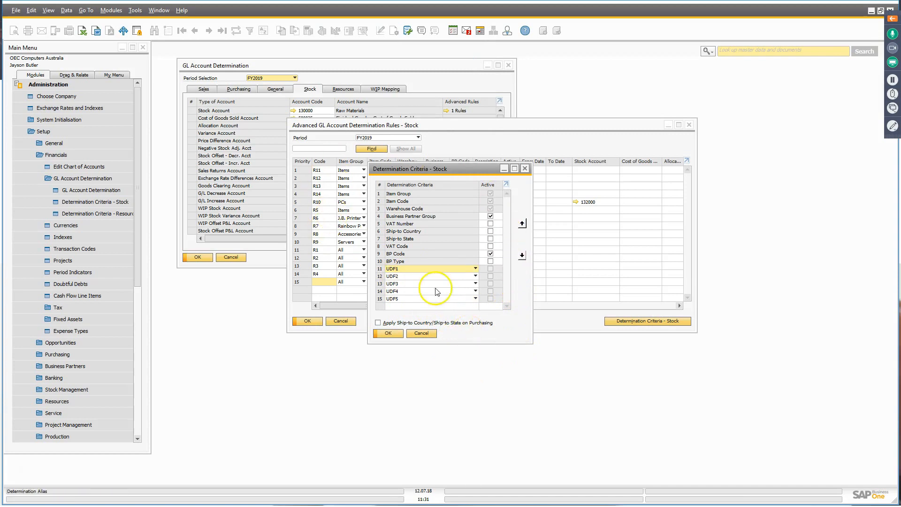
{"action": "left_click", "coordinate": [433, 334]}
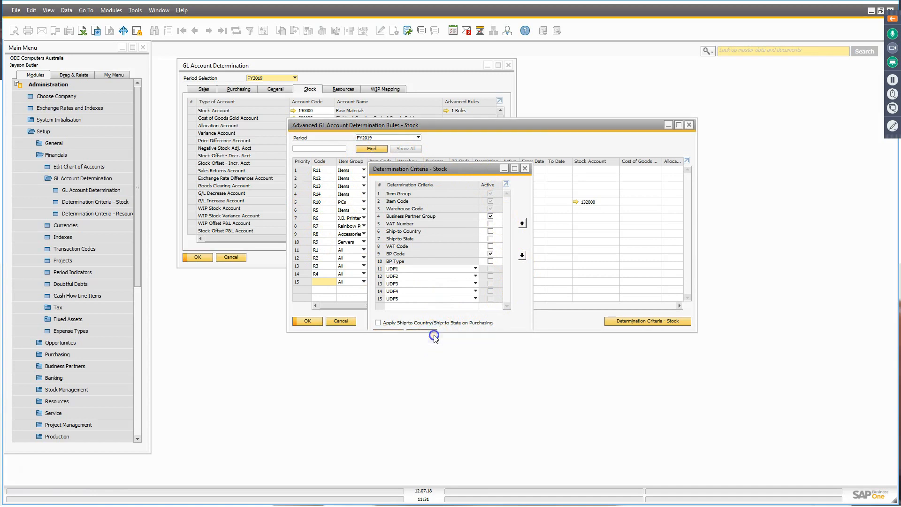
- Examine the stock rules from R12 to R10 and the item group choices for R10, keeping PCs, and leave the rules without changes
{"action": "left_click_drag", "start_coordinate": [560, 128], "coordinate": [431, 235]}
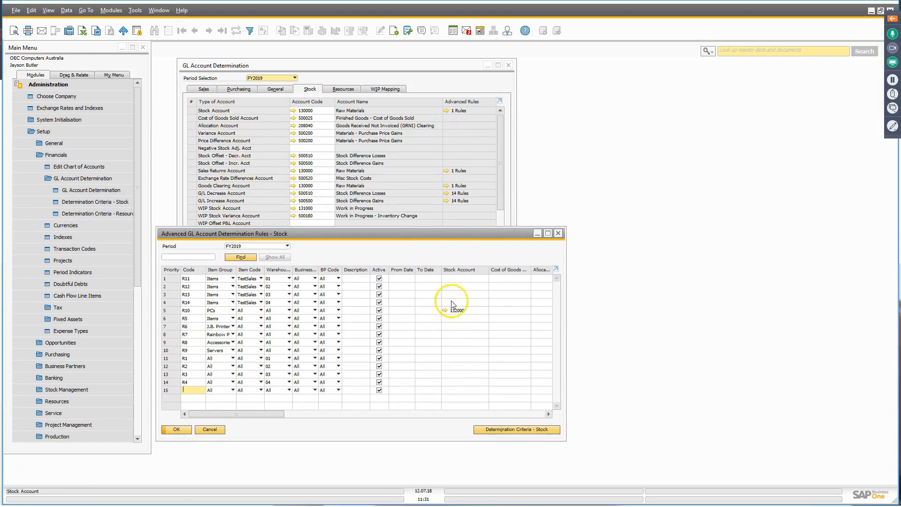
{"action": "left_click_drag", "start_coordinate": [280, 414], "coordinate": [206, 418]}
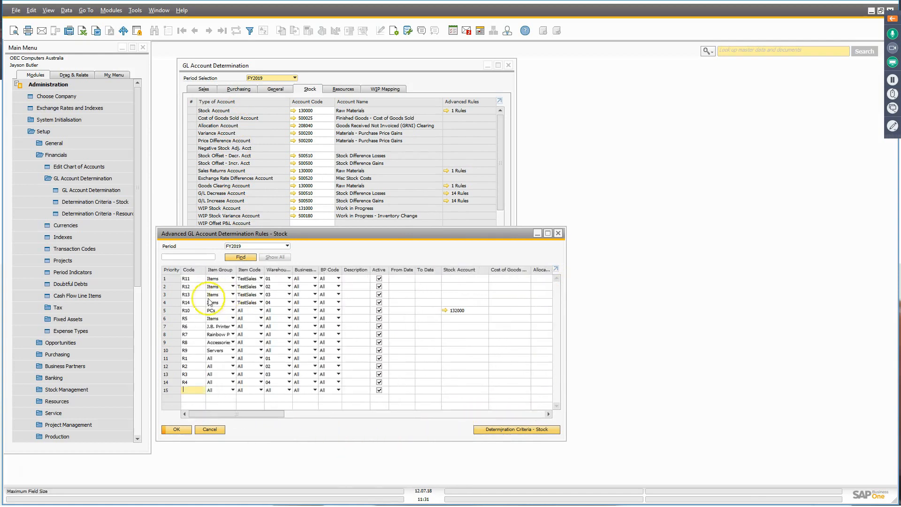
{"action": "left_click", "coordinate": [188, 286]}
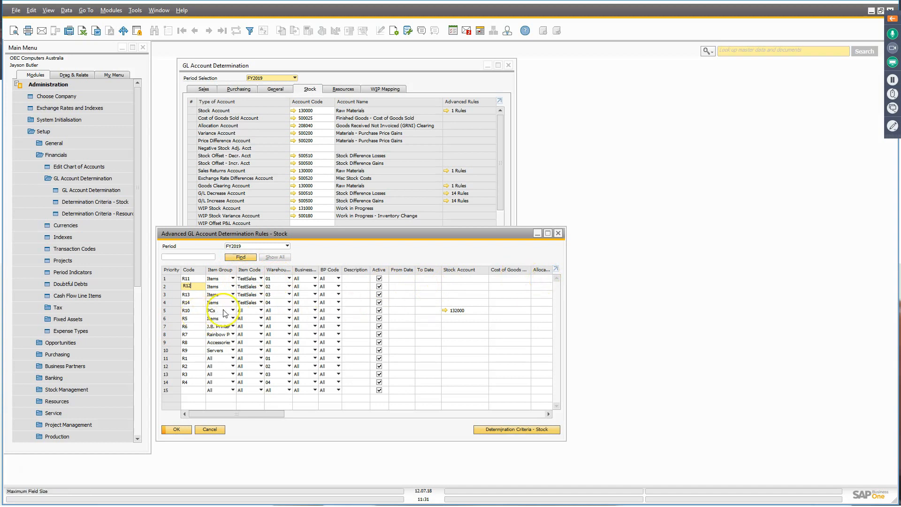
{"action": "double_click", "coordinate": [190, 310]}
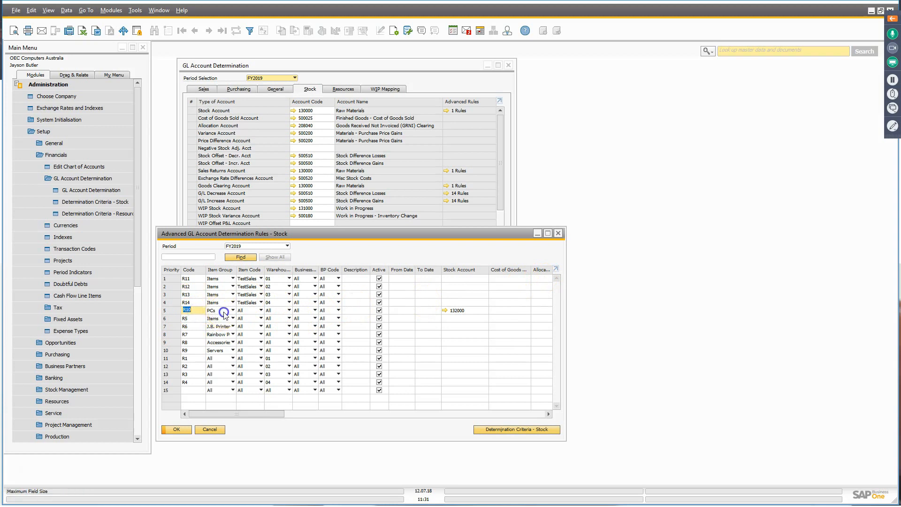
{"action": "left_click", "coordinate": [212, 311]}
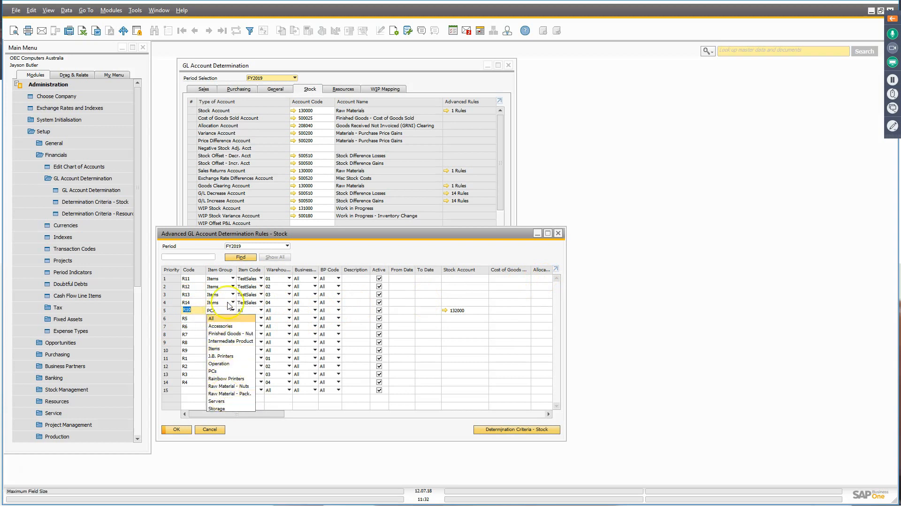
{"action": "left_click", "coordinate": [256, 310]}
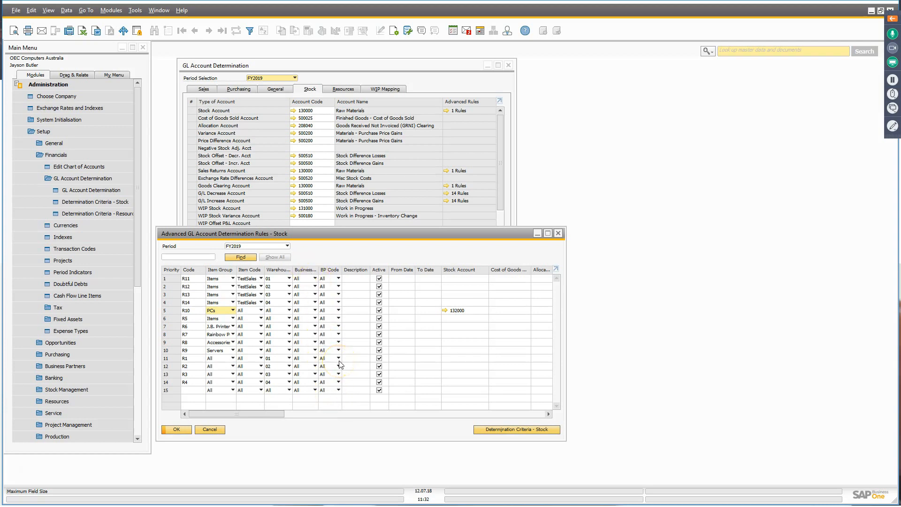
{"action": "left_click", "coordinate": [210, 430]}
- Switch to the slide show to review the agenda slide, and switch to the SAP Business One session for Demo Company Australia
{"action": "key", "text": "alt+Tab"}
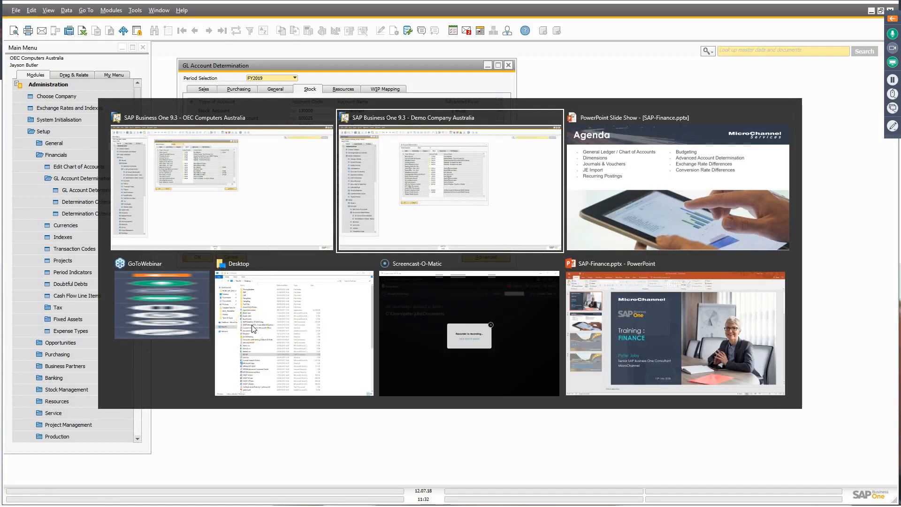
{"action": "key", "text": "alt+Tab"}
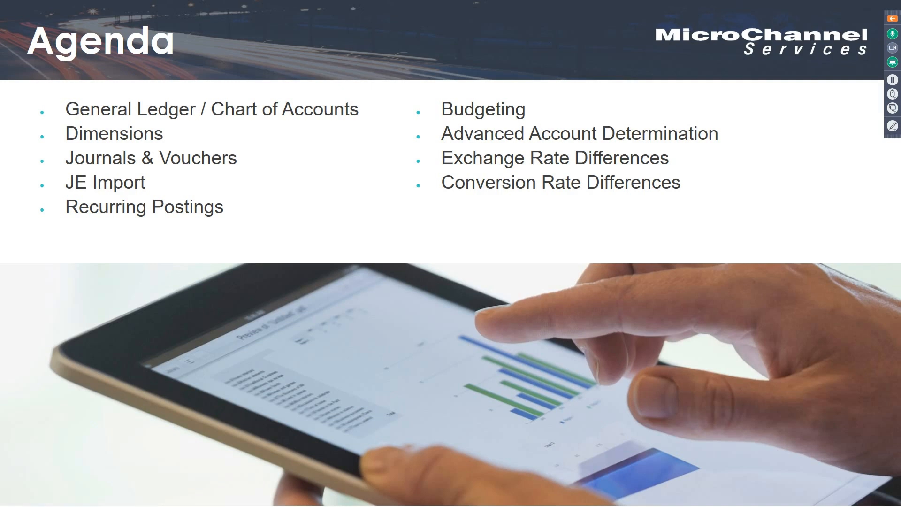
{"action": "key", "text": "alt+Tab"}
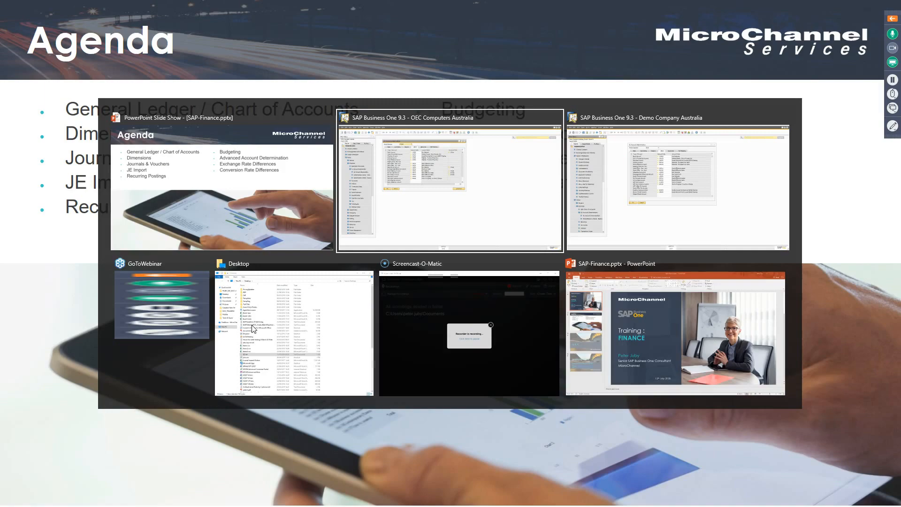
{"action": "key", "text": "alt+Tab"}
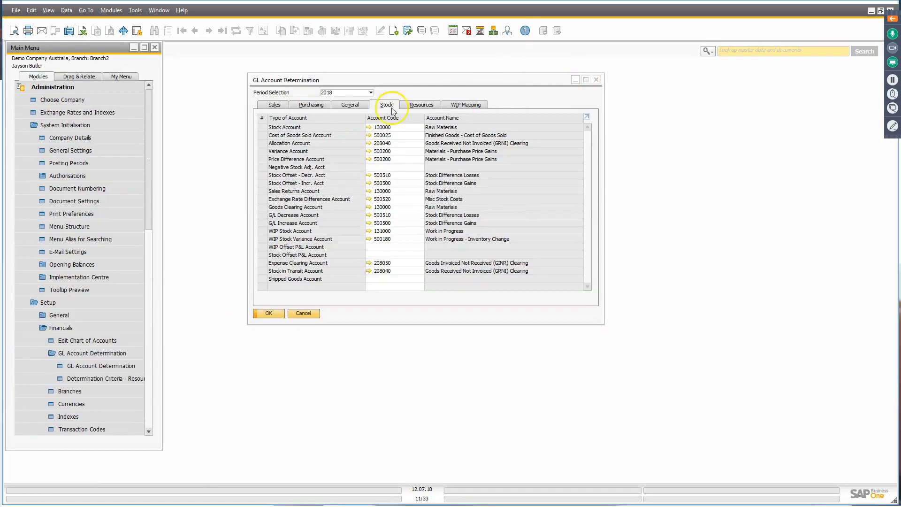
- Close the GL Account Determination setup and open the Exchange Rate Differences selection criteria from the Financials module
{"action": "left_click", "coordinate": [596, 79]}
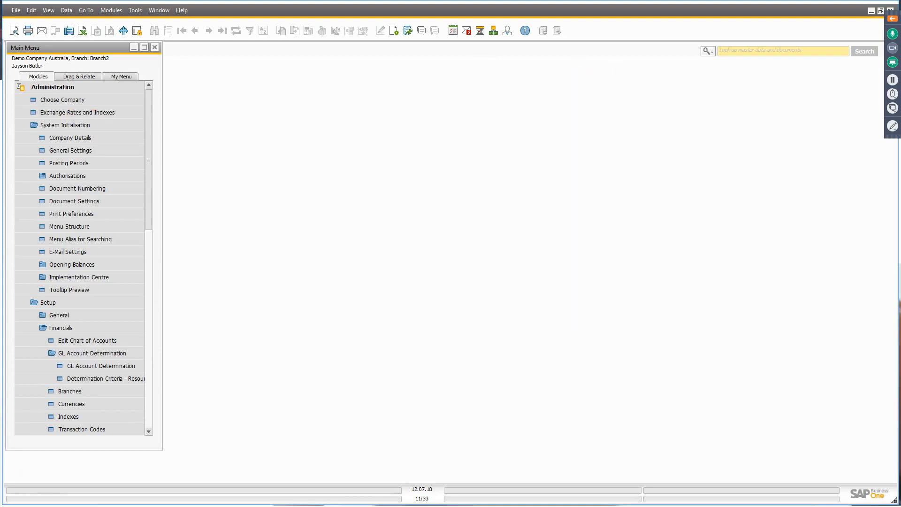
{"action": "left_click", "coordinate": [80, 87]}
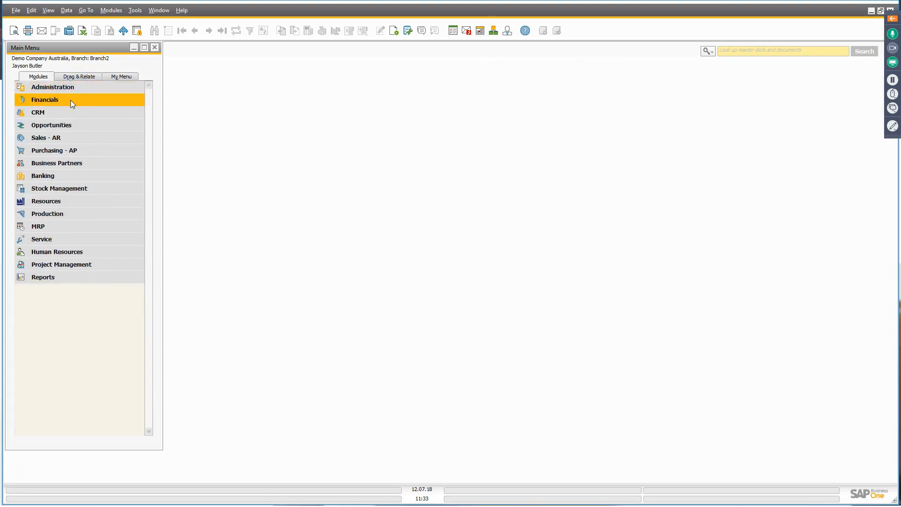
{"action": "left_click", "coordinate": [70, 100]}
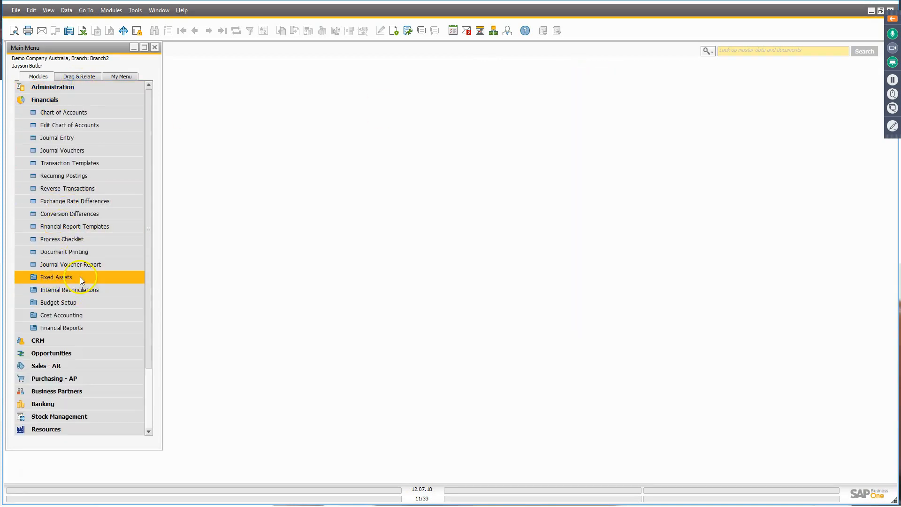
{"action": "left_click", "coordinate": [83, 202]}
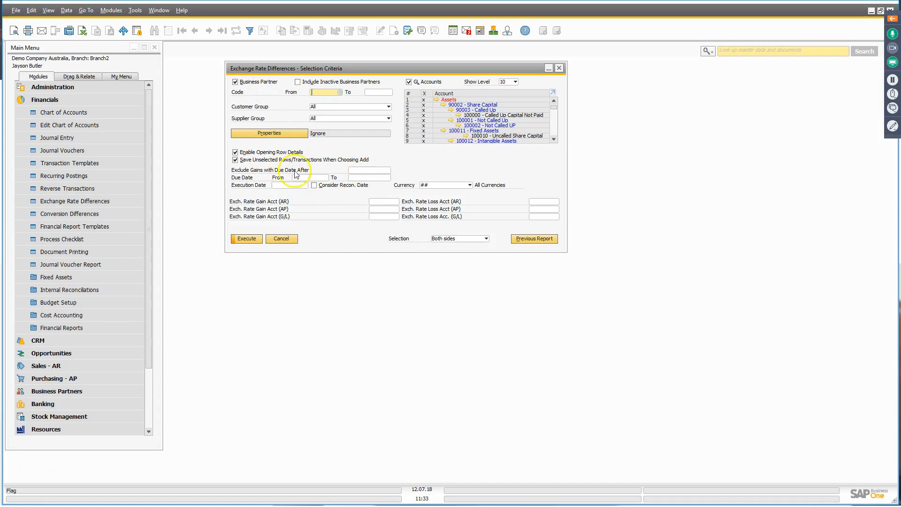
- Review the due date exclusion, AR exchange rate gain account and execution date fields, and leave Exchange Rate Differences without executing
{"action": "left_click", "coordinate": [376, 171]}
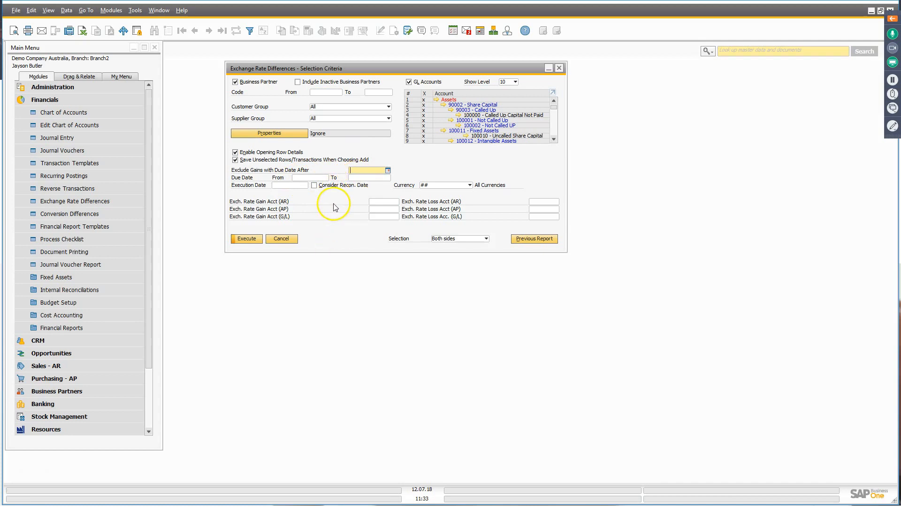
{"action": "left_click", "coordinate": [388, 201]}
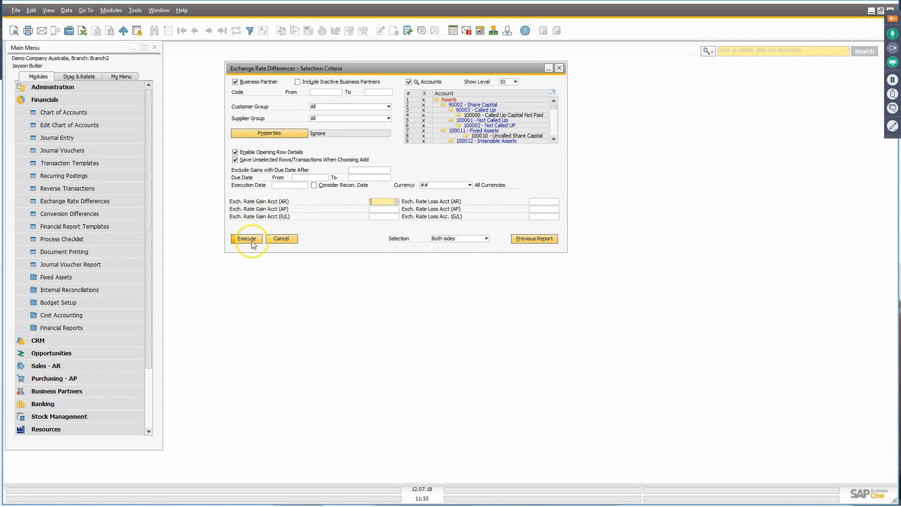
{"action": "left_click", "coordinate": [283, 186]}
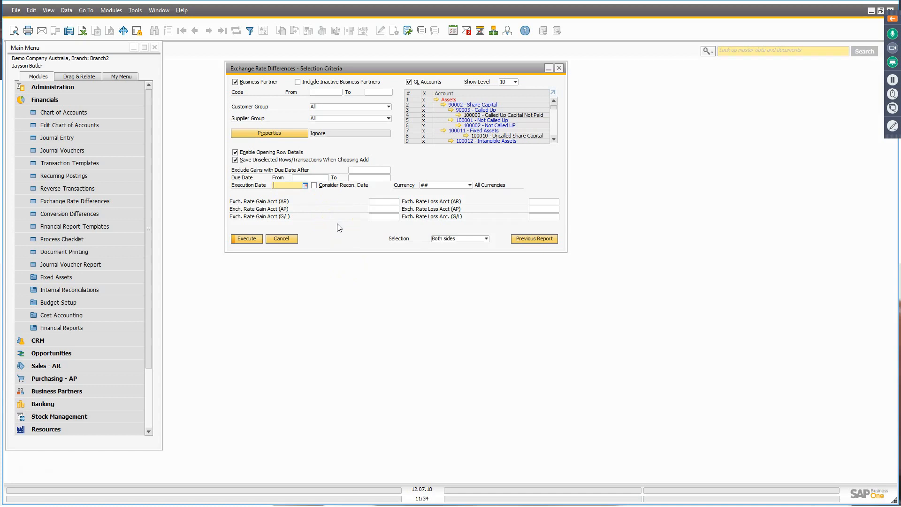
{"action": "left_click", "coordinate": [281, 239]}
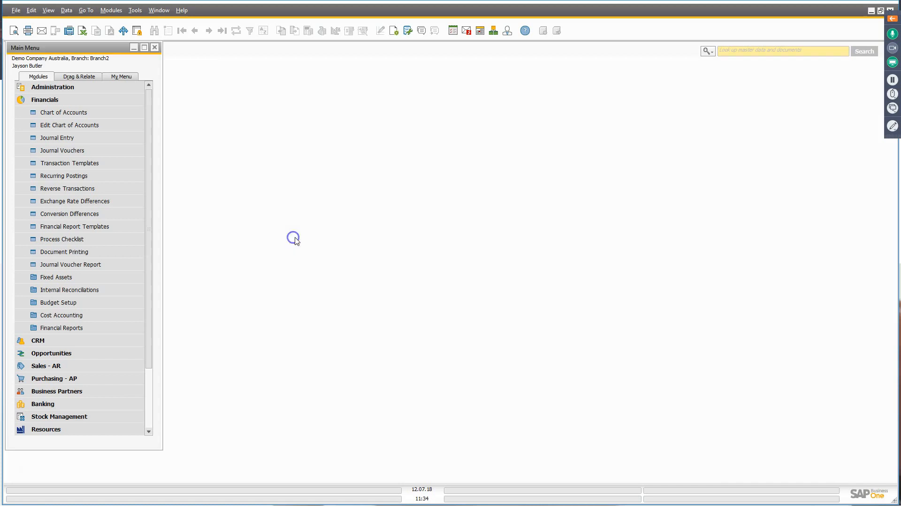
- Open the revaluation settings of the Balance Sheet report, and place their window beside the selection criteria
{"action": "left_click", "coordinate": [77, 326]}
{"action": "left_click", "coordinate": [73, 351]}
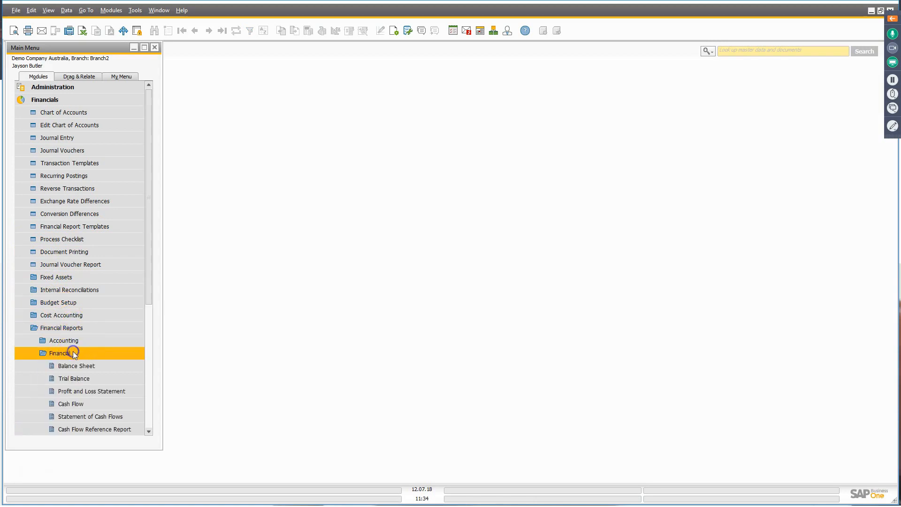
{"action": "left_click", "coordinate": [91, 364]}
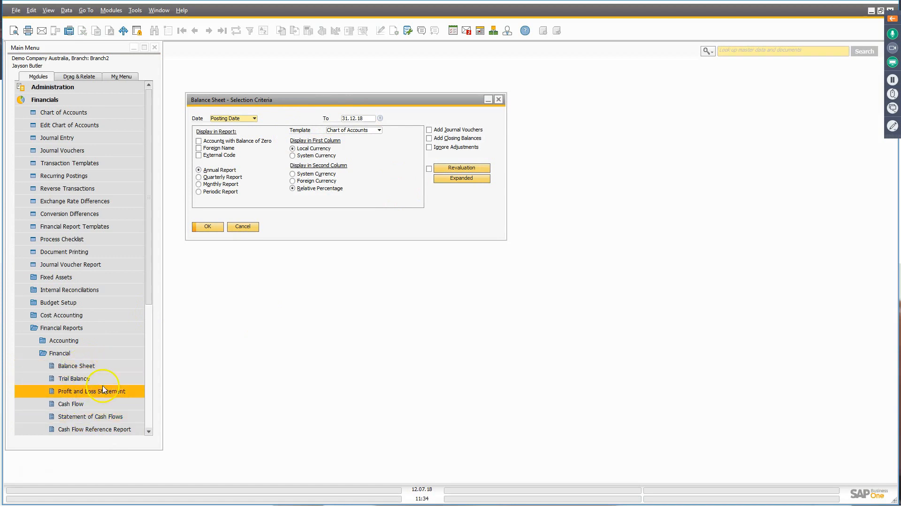
{"action": "left_click", "coordinate": [468, 168]}
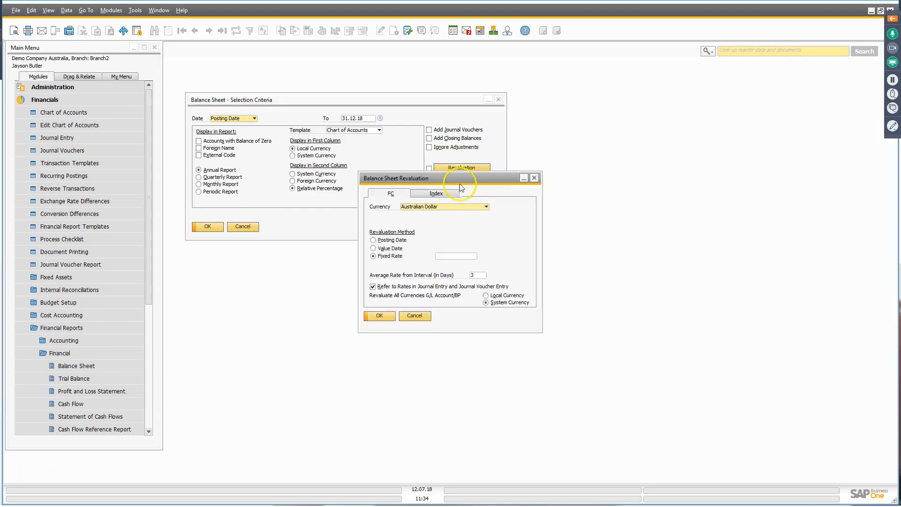
{"action": "left_click_drag", "start_coordinate": [461, 182], "coordinate": [629, 140]}
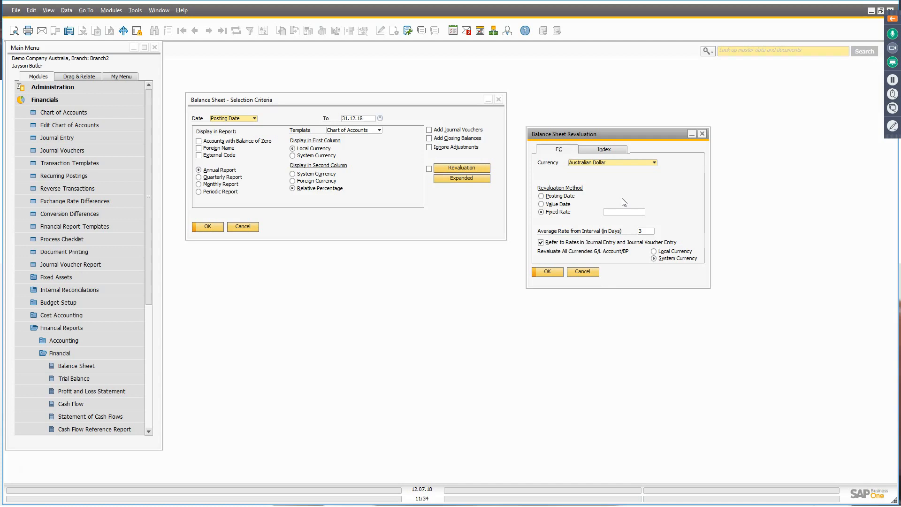
- Try out the fixed rate, value date and posting date options of the balance sheet's revaluation method, ending on Posting Date
{"action": "left_click", "coordinate": [624, 211]}
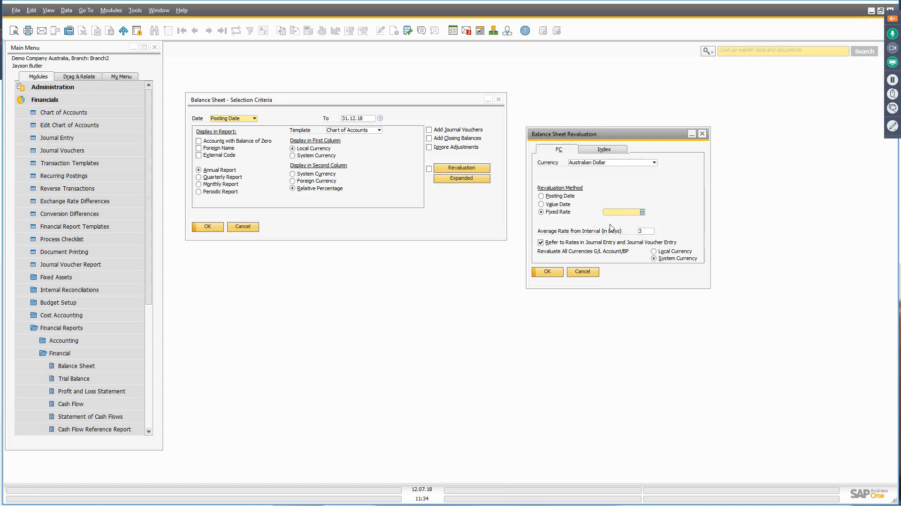
{"action": "left_click", "coordinate": [559, 204]}
{"action": "left_click", "coordinate": [540, 195]}
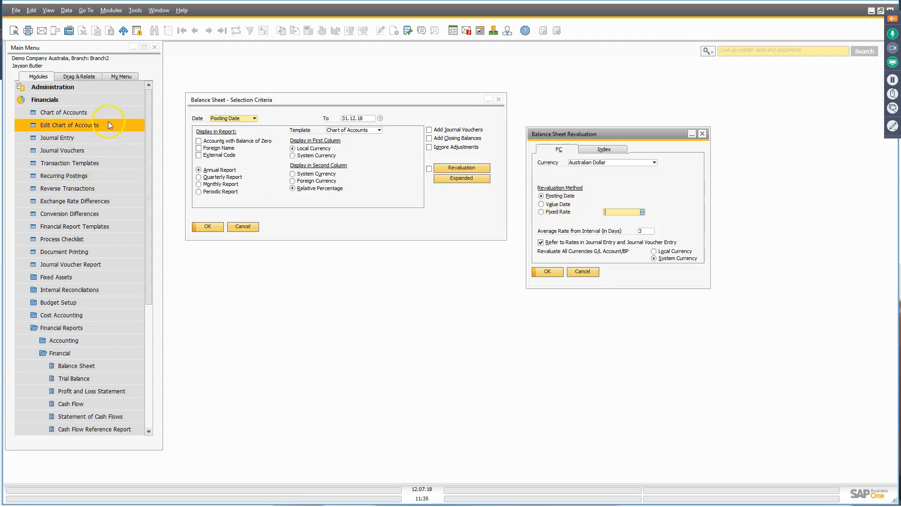
- Review the July 2018 Exchange Rates and Indexes table in Administration, and leave it without changes
{"action": "left_click", "coordinate": [88, 89]}
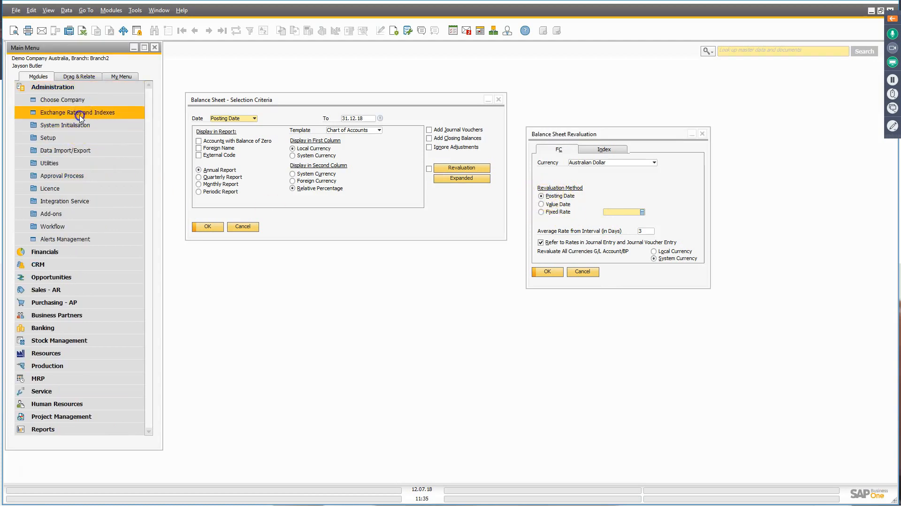
{"action": "double_click", "coordinate": [80, 113]}
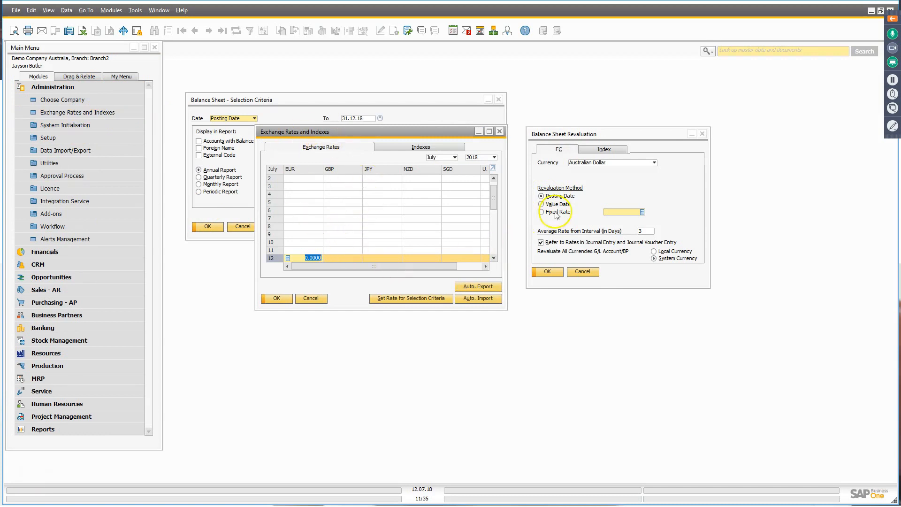
{"action": "left_click", "coordinate": [324, 300]}
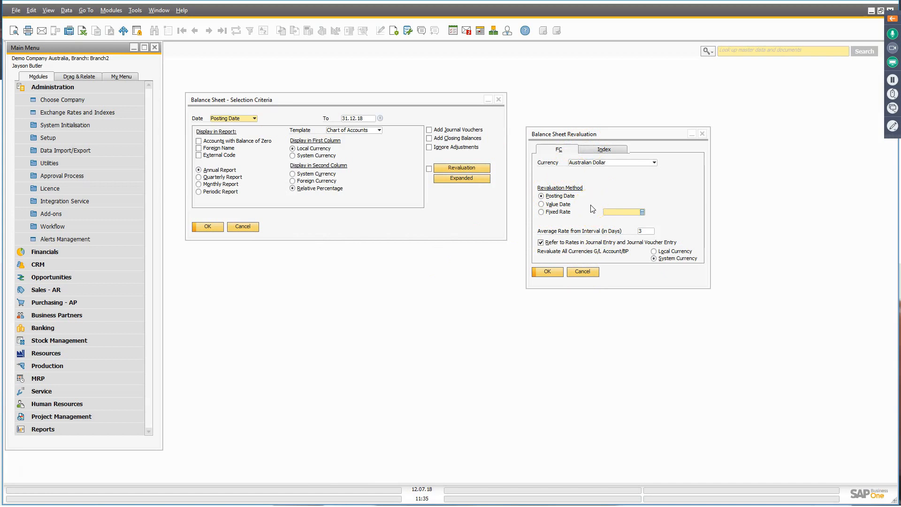
- Review the index-based balance sheet revaluation options and the available indexes, and cancel the revaluation settings
{"action": "left_click", "coordinate": [604, 150]}
{"action": "left_click", "coordinate": [586, 162]}
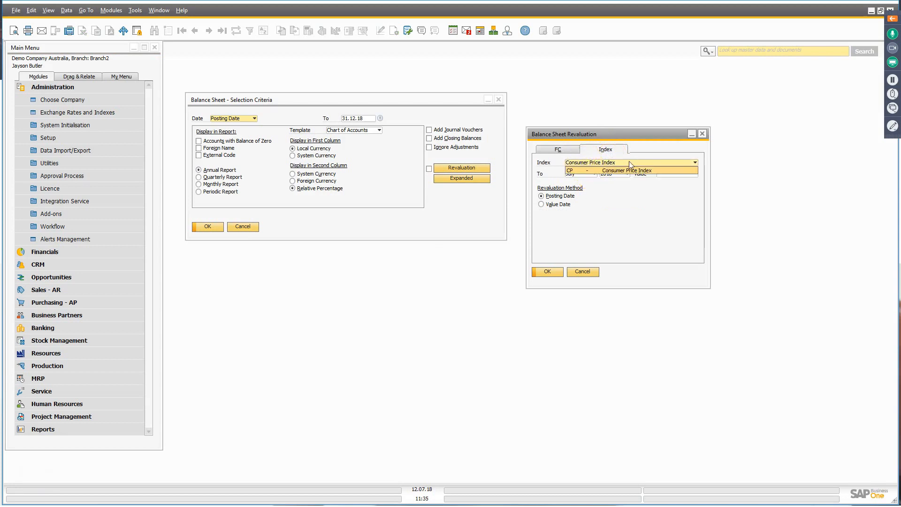
{"action": "left_click", "coordinate": [635, 207]}
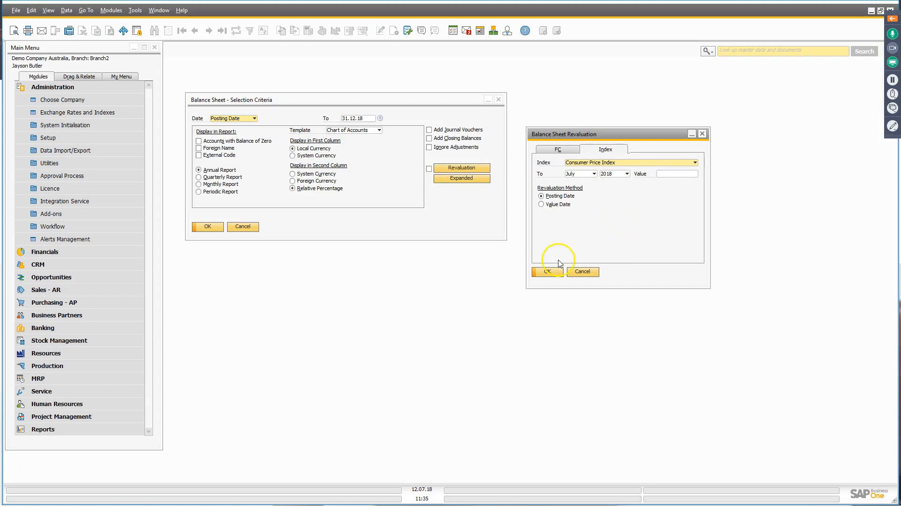
{"action": "left_click", "coordinate": [590, 273]}
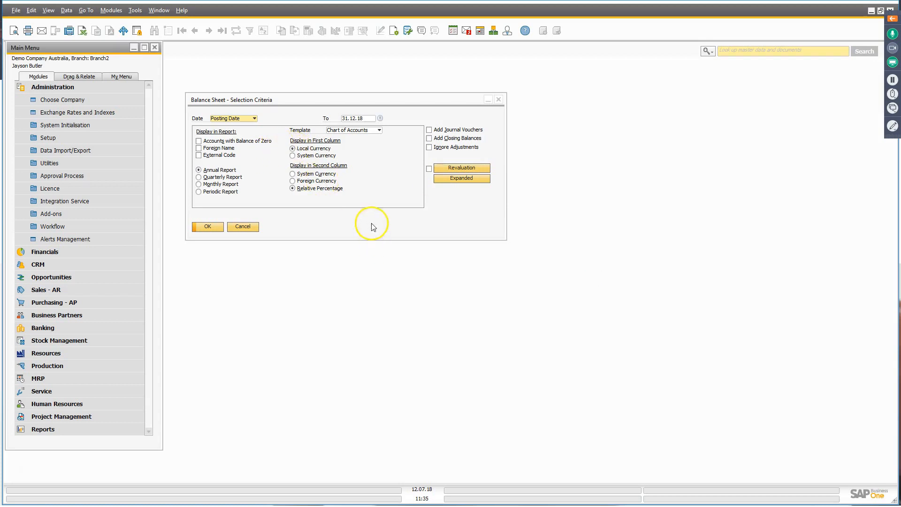
- Check the foreign currency revaluation settings again, and cancel both them and the Balance Sheet selection criteria
{"action": "left_click", "coordinate": [359, 217]}
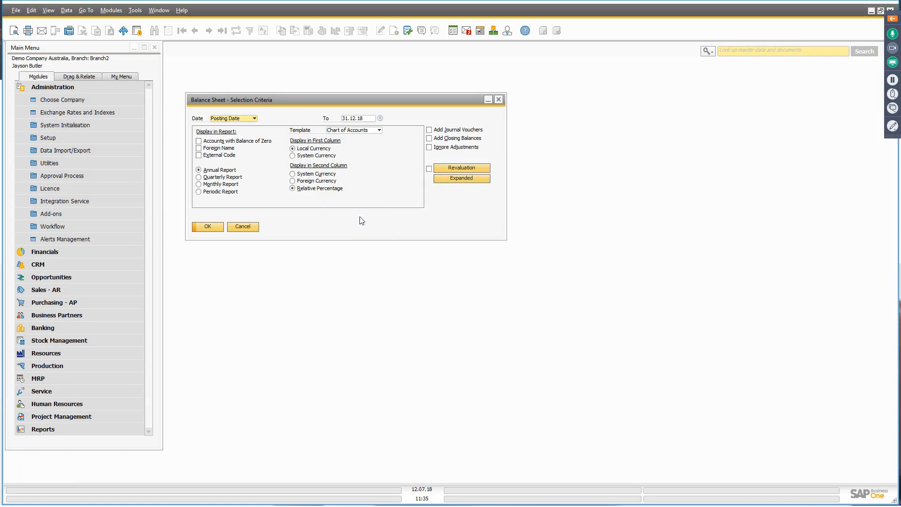
{"action": "left_click", "coordinate": [468, 168]}
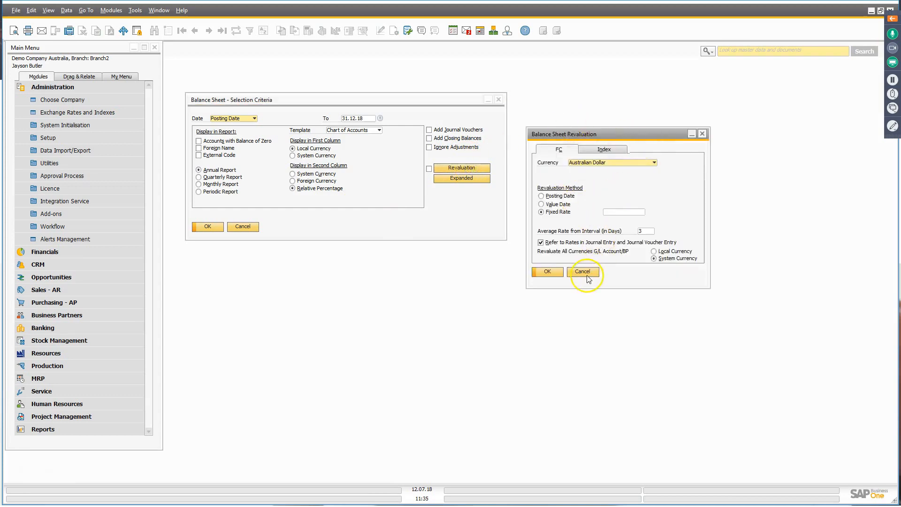
{"action": "left_click", "coordinate": [590, 274]}
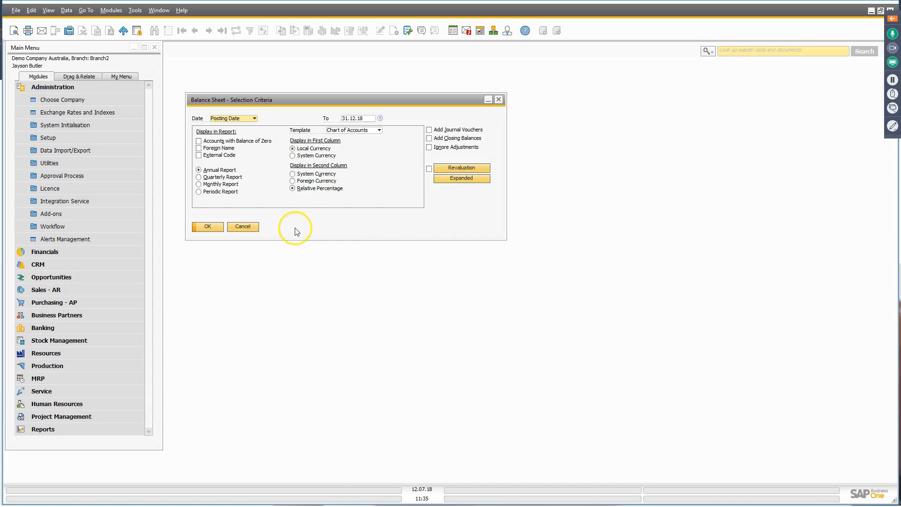
{"action": "left_click", "coordinate": [253, 229]}
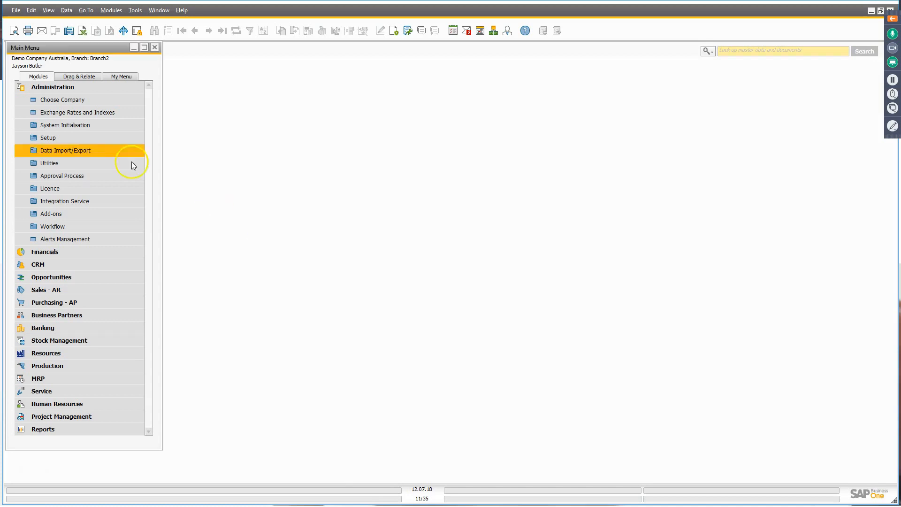
- Open the Conversion Differences selection criteria from the Financials module, and move their window higher in the workspace
{"action": "left_click", "coordinate": [51, 89]}
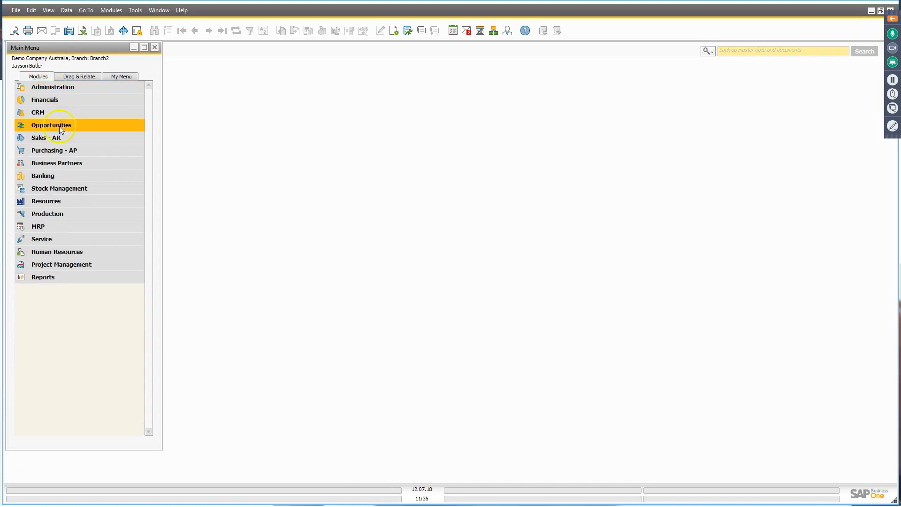
{"action": "left_click", "coordinate": [50, 100]}
{"action": "left_click", "coordinate": [76, 214]}
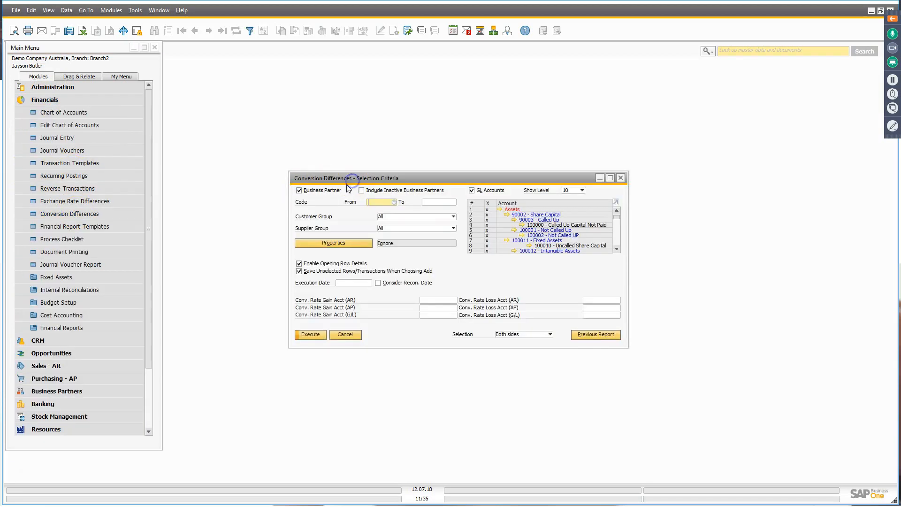
{"action": "left_click_drag", "start_coordinate": [408, 179], "coordinate": [362, 69]}
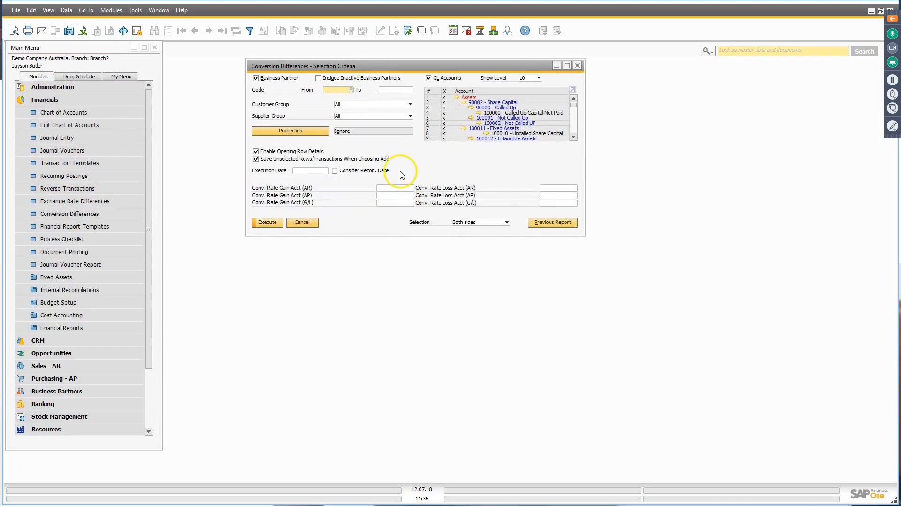